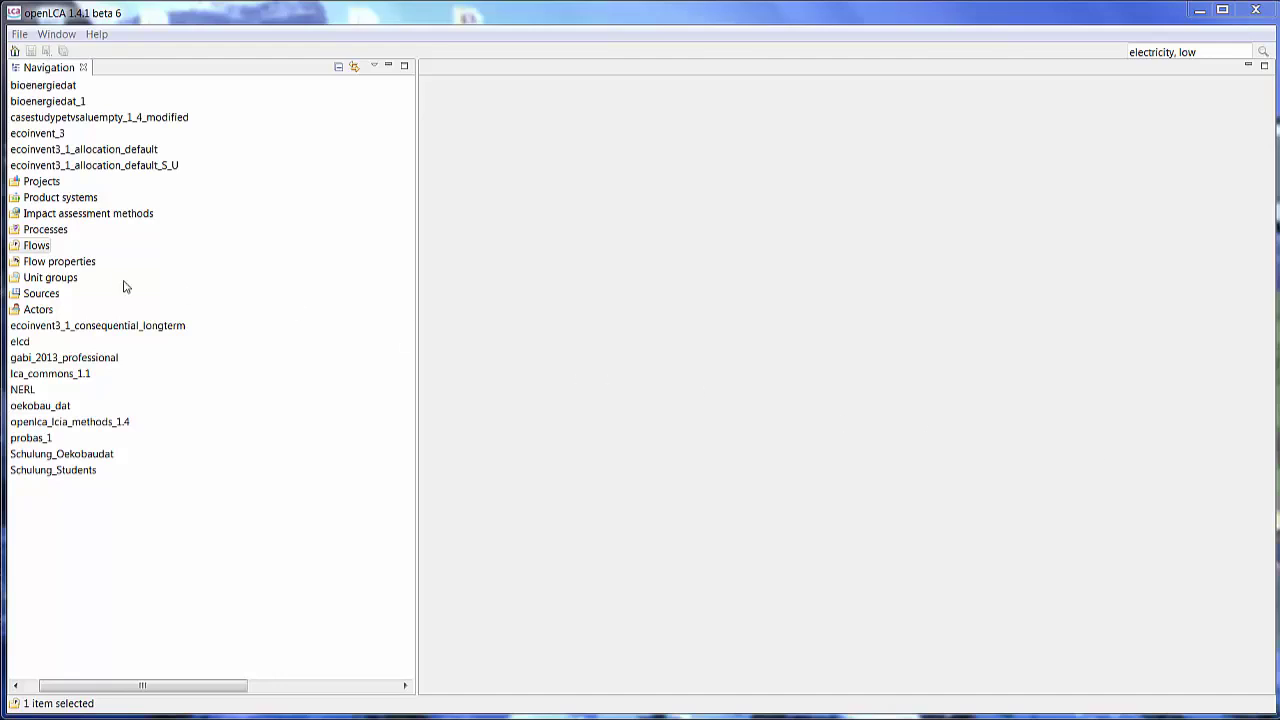
# Create a Product flow named Bottle with Number of items as its reference property
pyautogui.rightClick(25, 250)
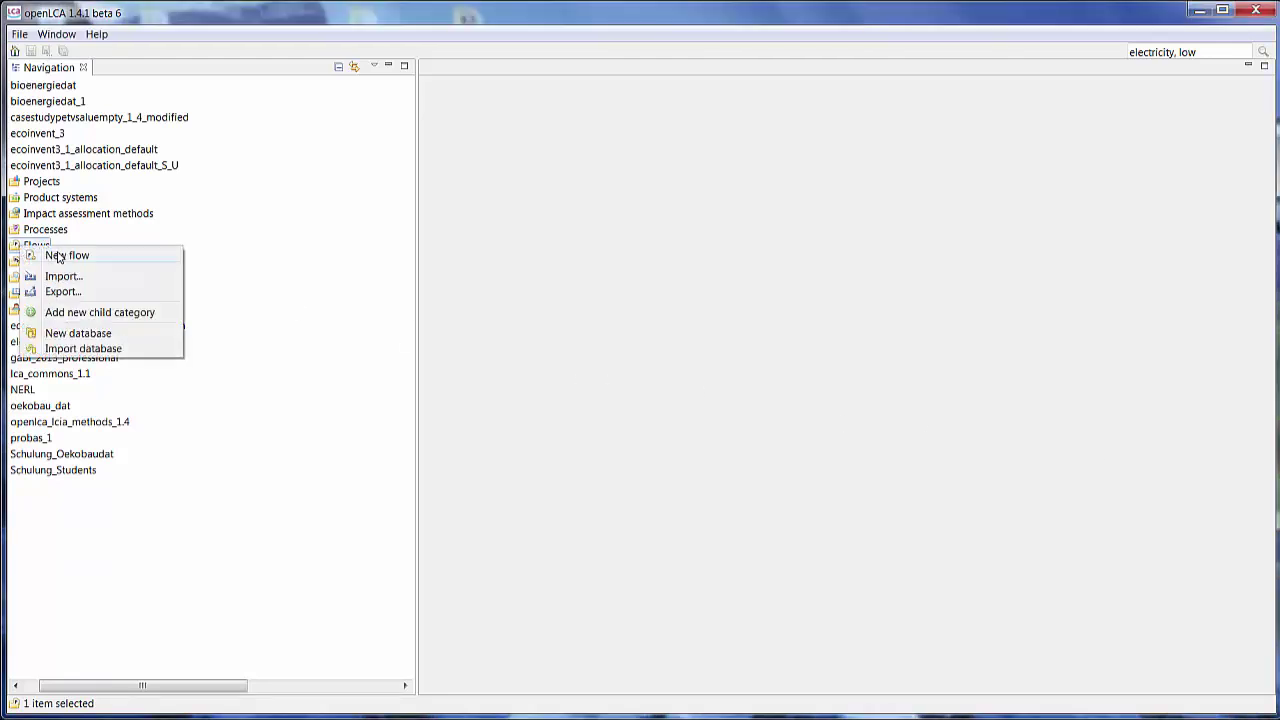
pyautogui.click(60, 256)
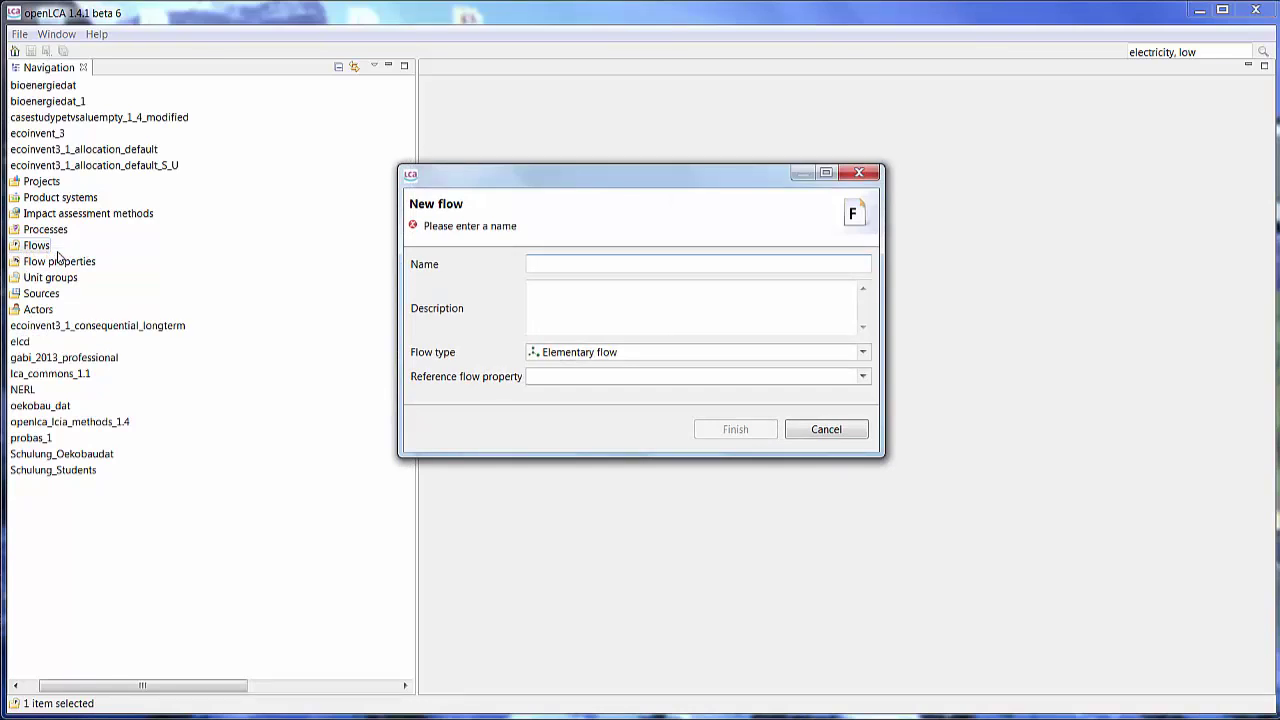
pyautogui.write('Bottle')
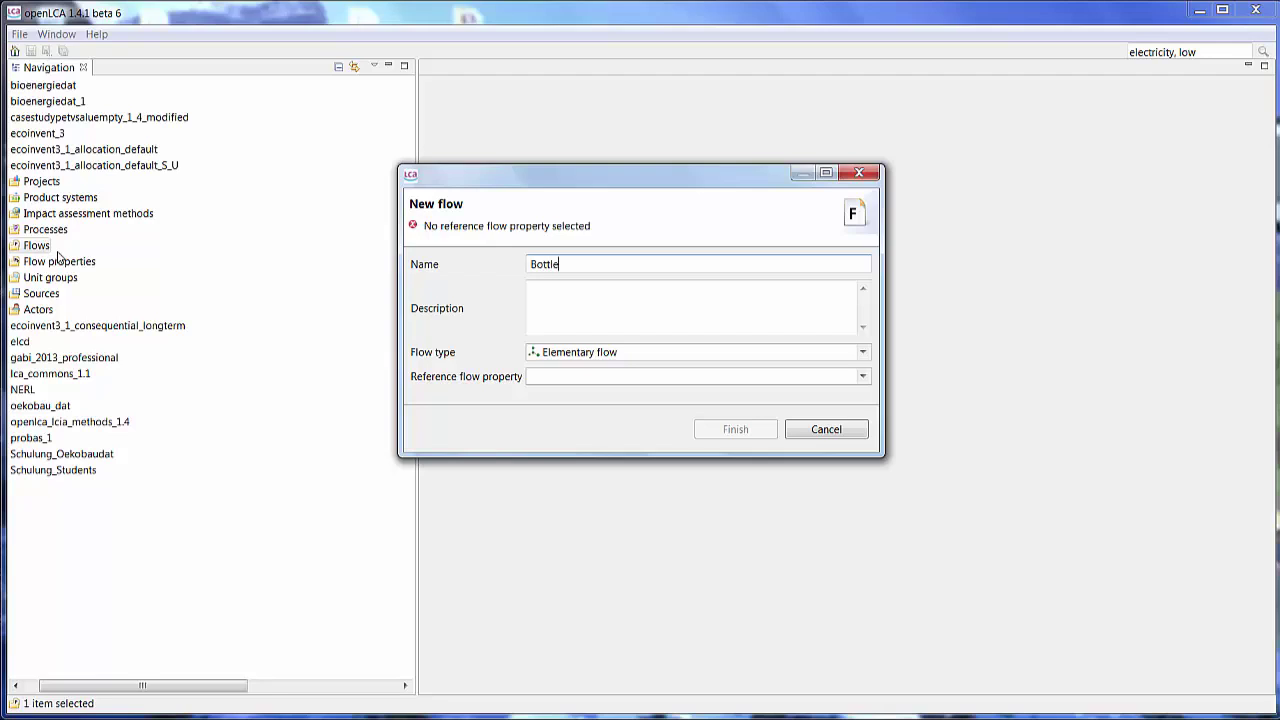
pyautogui.click(586, 352)
pyautogui.click(556, 388)
pyautogui.click(560, 376)
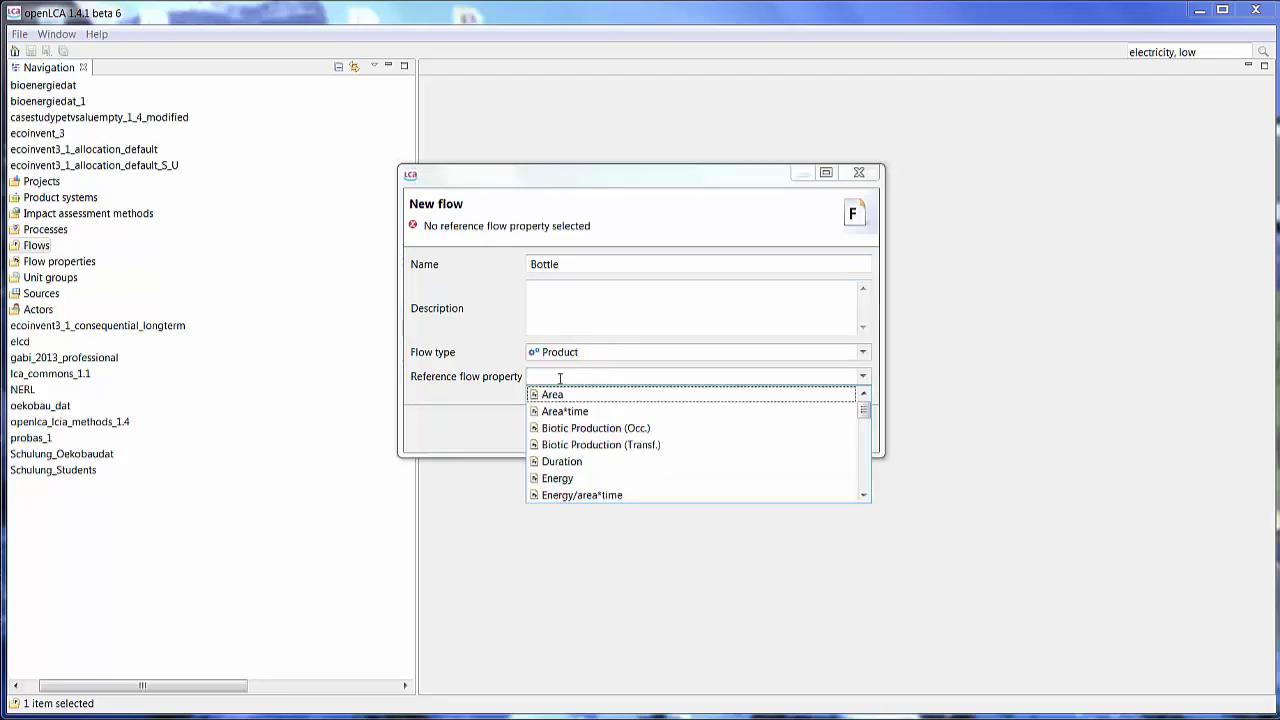
pyautogui.moveTo(863, 412); pyautogui.dragTo(863, 463)
pyautogui.click(703, 462)
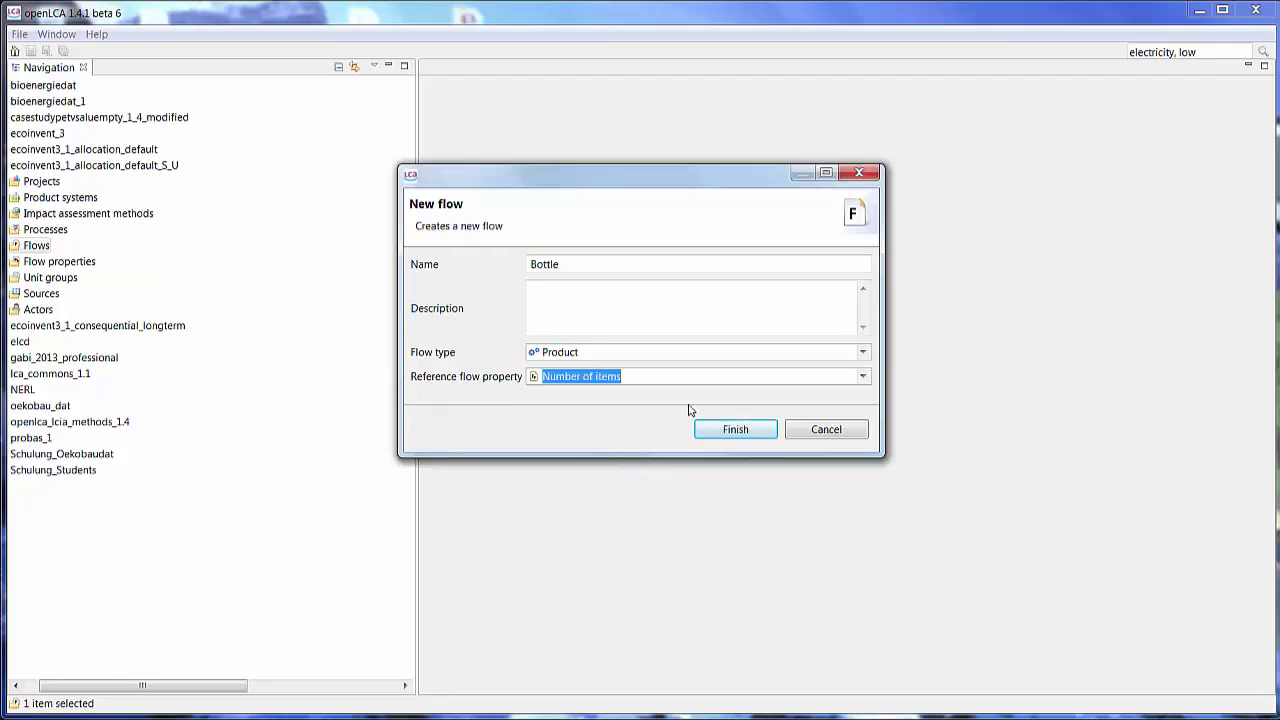
pyautogui.click(735, 429)
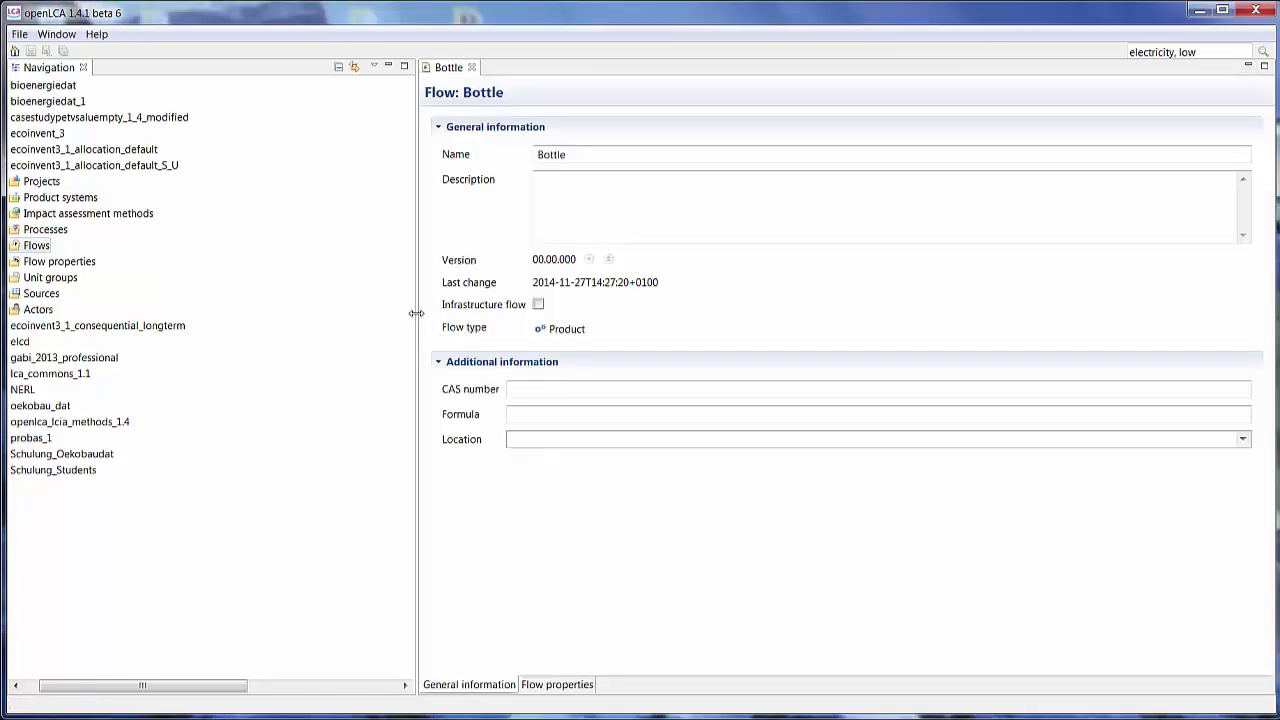
pyautogui.moveTo(416, 313); pyautogui.dragTo(208, 311)
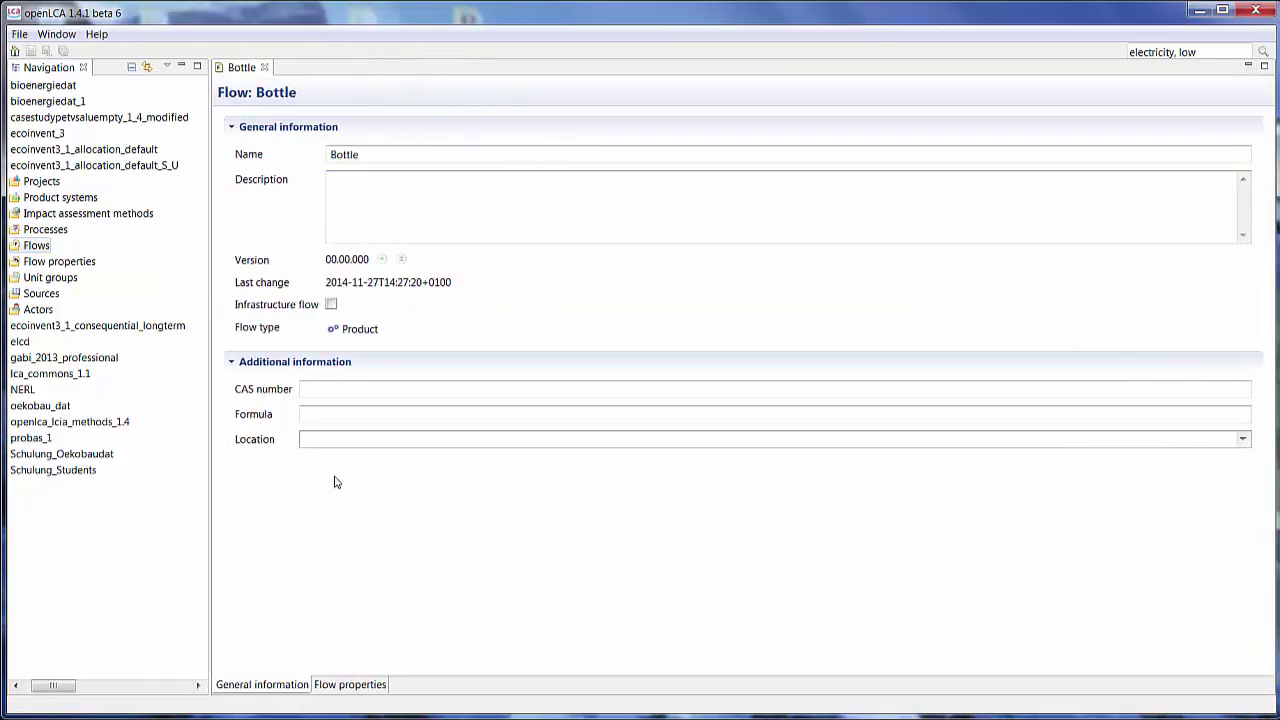
# Create a process named Bottle production with the Bottle flow as quantitative reference
pyautogui.click(28, 232)
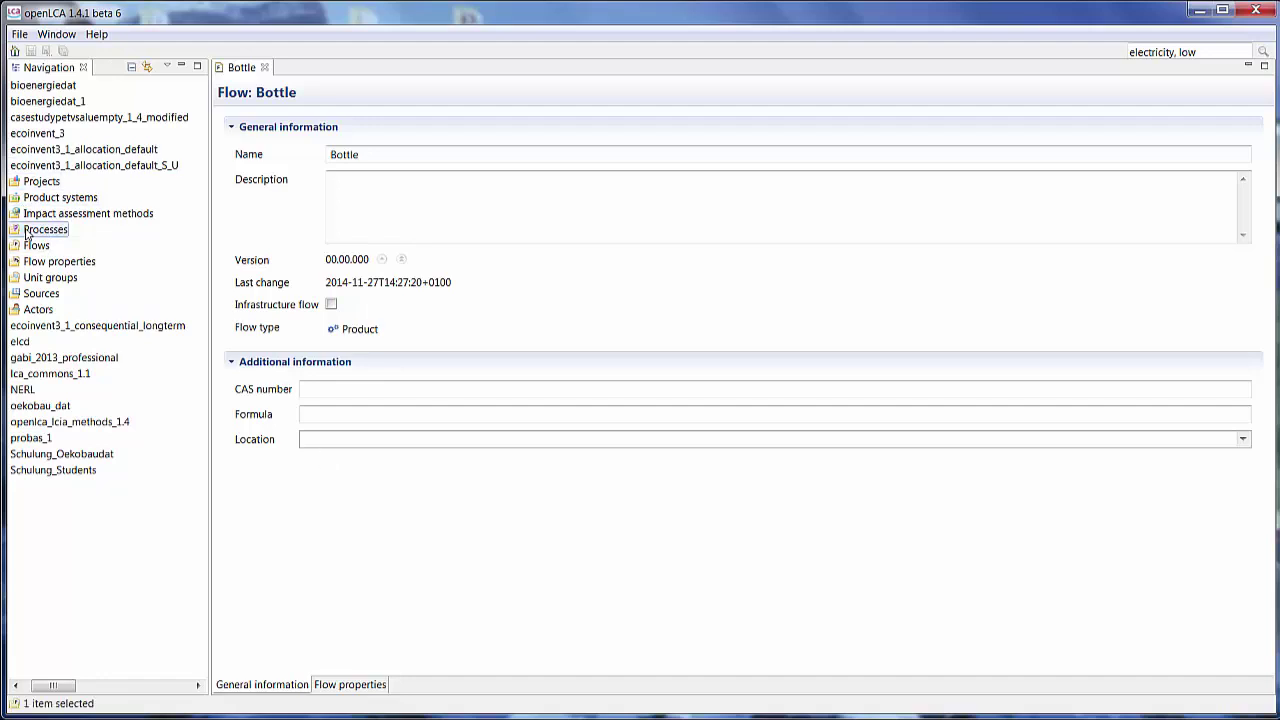
pyautogui.rightClick(28, 232)
pyautogui.click(58, 238)
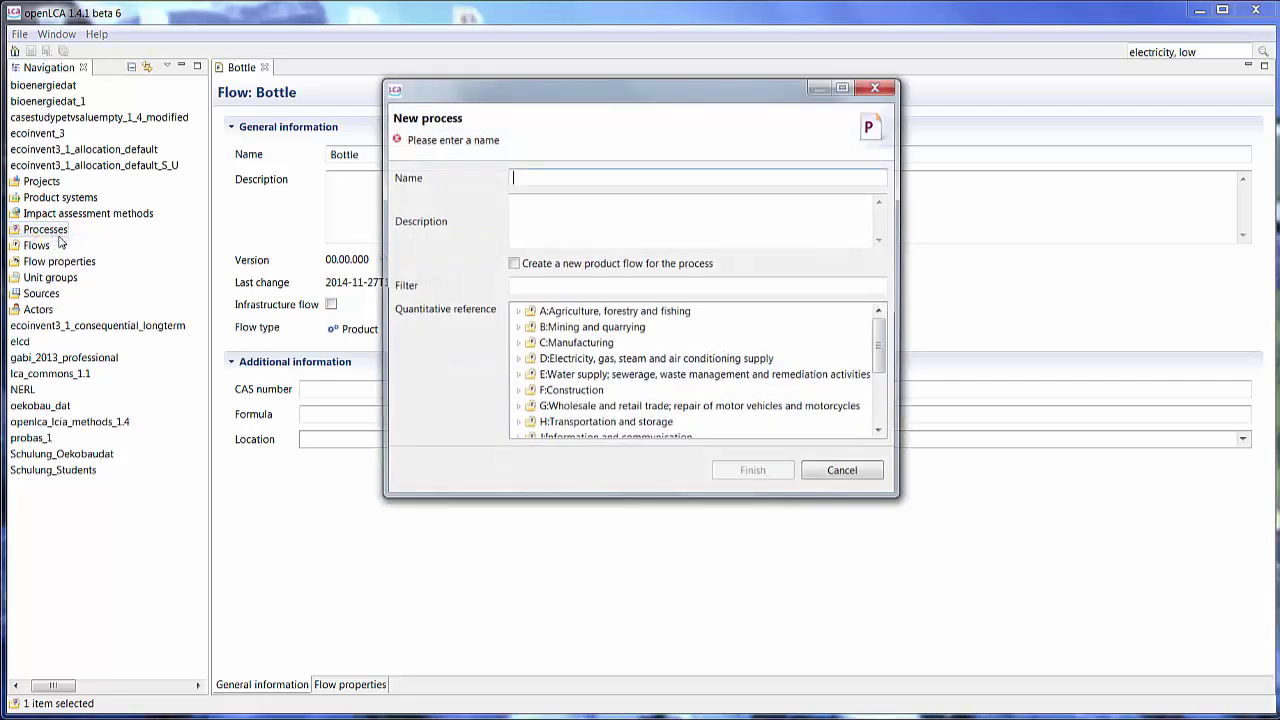
pyautogui.click(573, 178)
pyautogui.write('B')
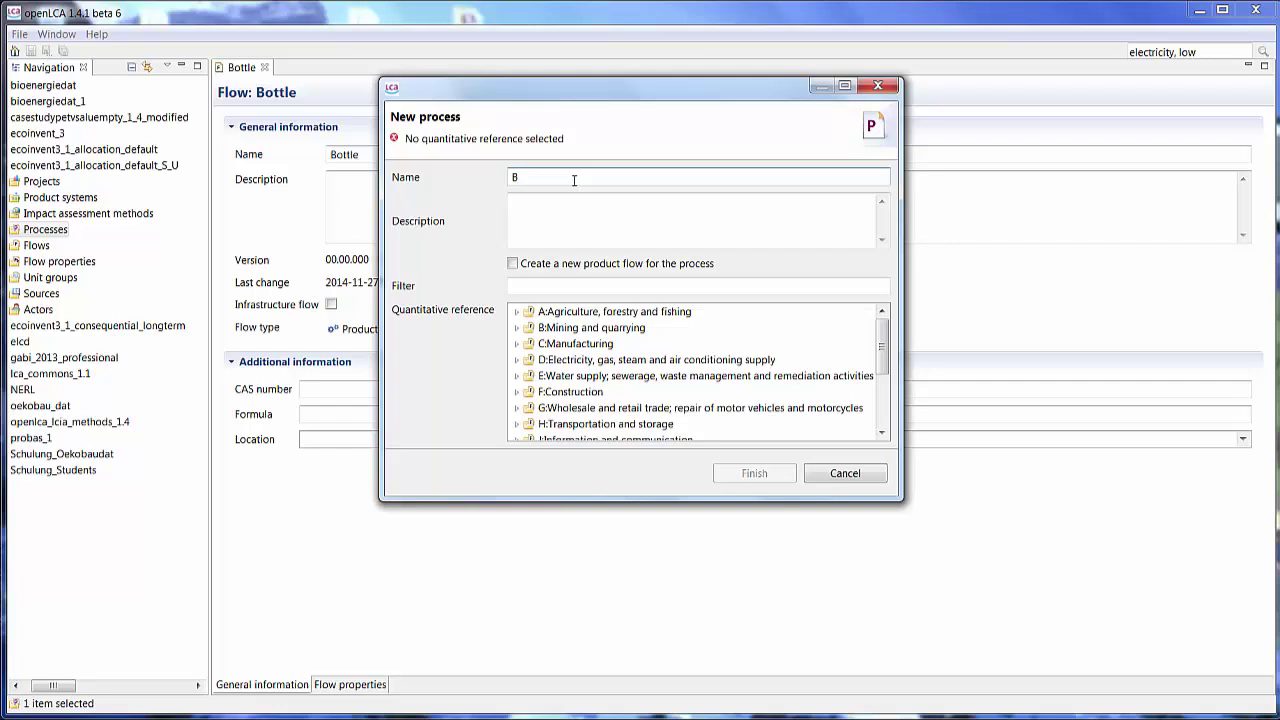
pyautogui.write('tottle production')
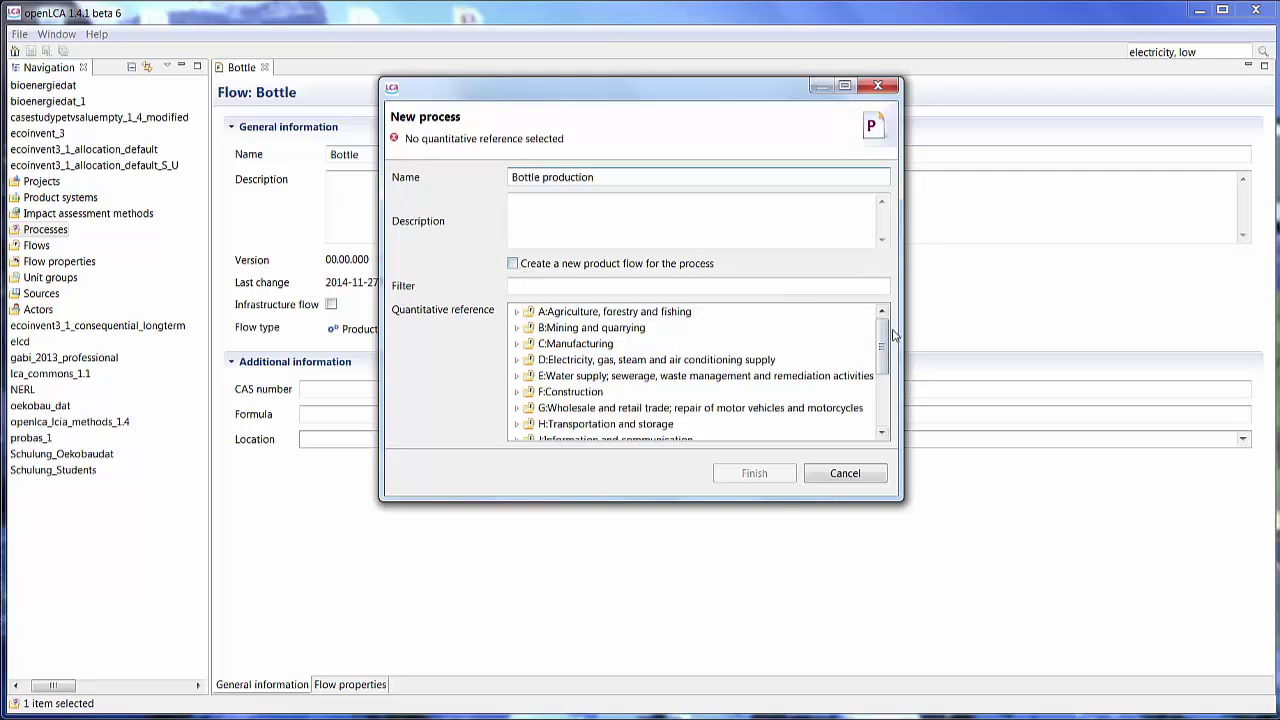
pyautogui.scroll(-1, 884, 382)
pyautogui.moveTo(884, 382); pyautogui.dragTo(878, 406)
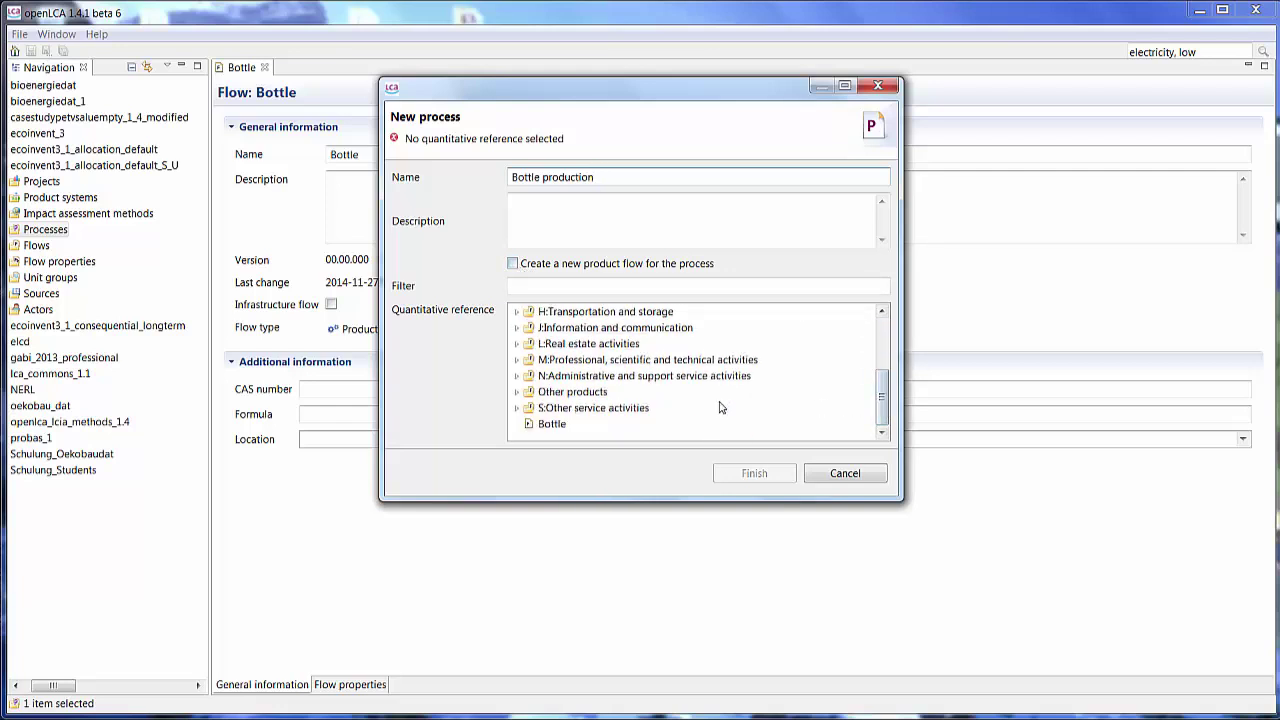
pyautogui.click(542, 425)
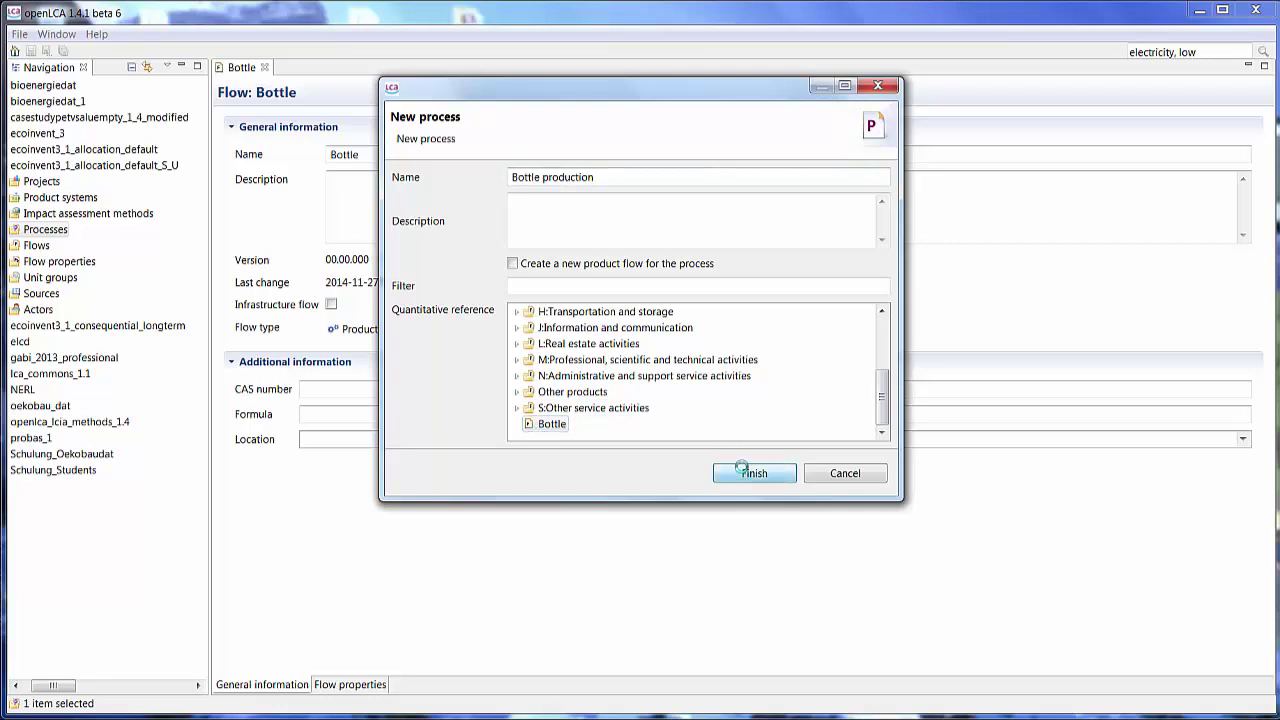
pyautogui.click(746, 474)
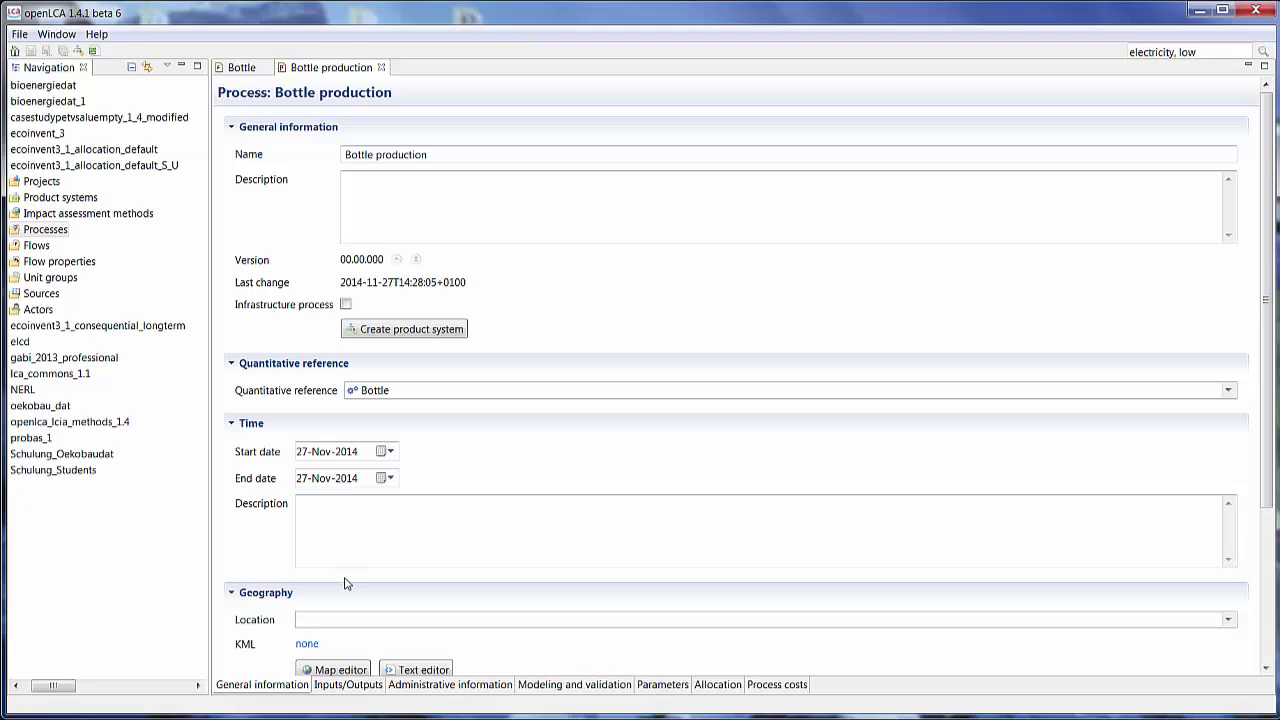
# Show the Bottle production process's Inputs/Outputs page with its 1.0 item Bottle output
pyautogui.click(333, 689)
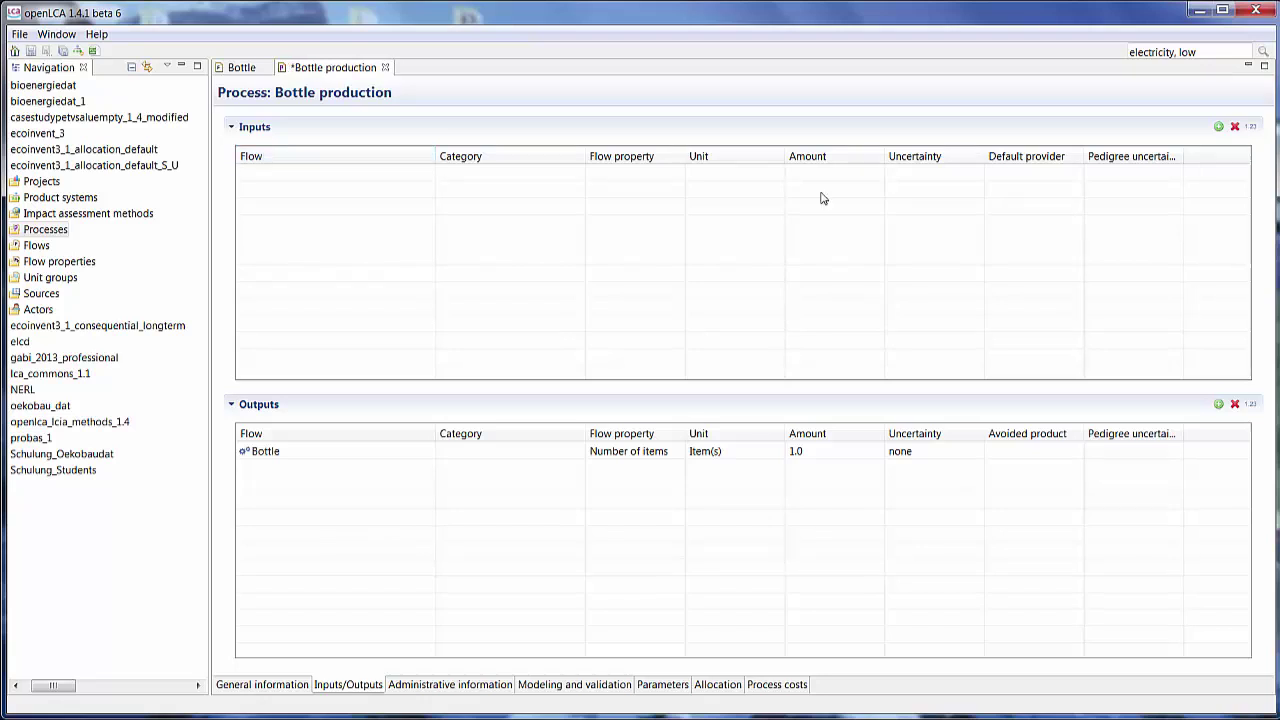
# Add 1.0 t*km of freight transport, lorry 3.5-7.5 metric ton, EURO5 - RoW as an input
pyautogui.click(1219, 127)
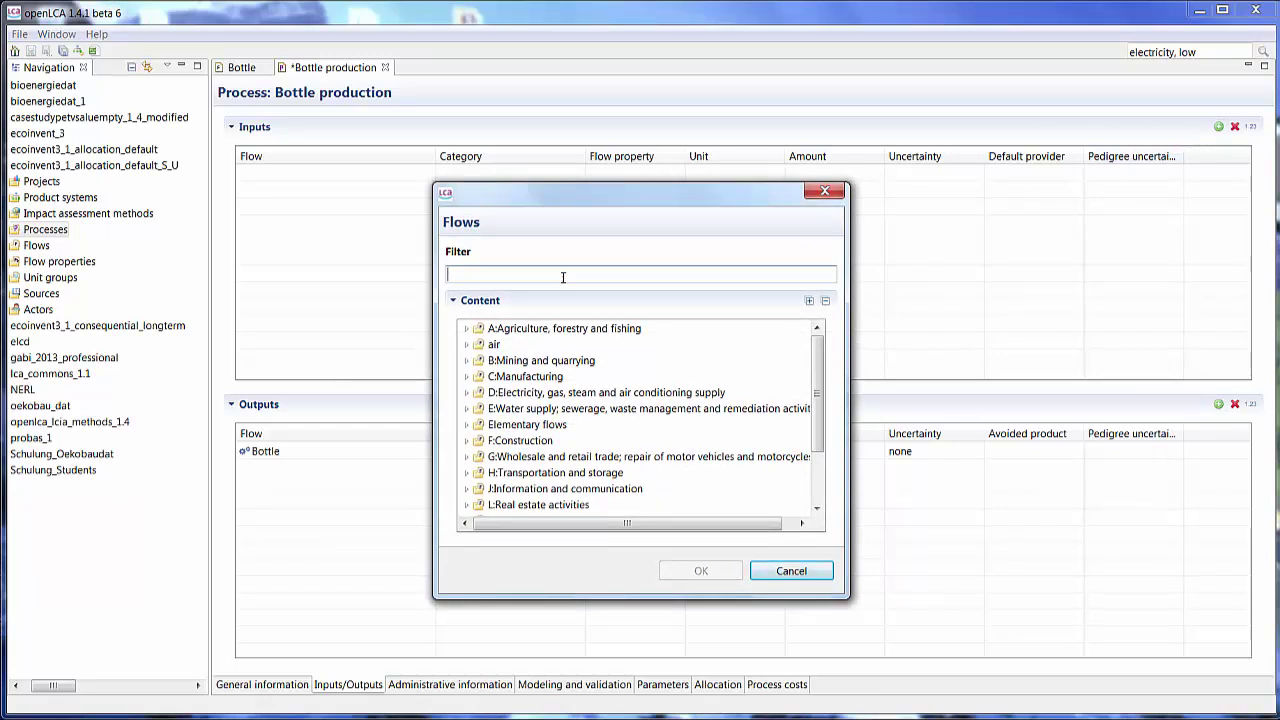
pyautogui.write('transp')
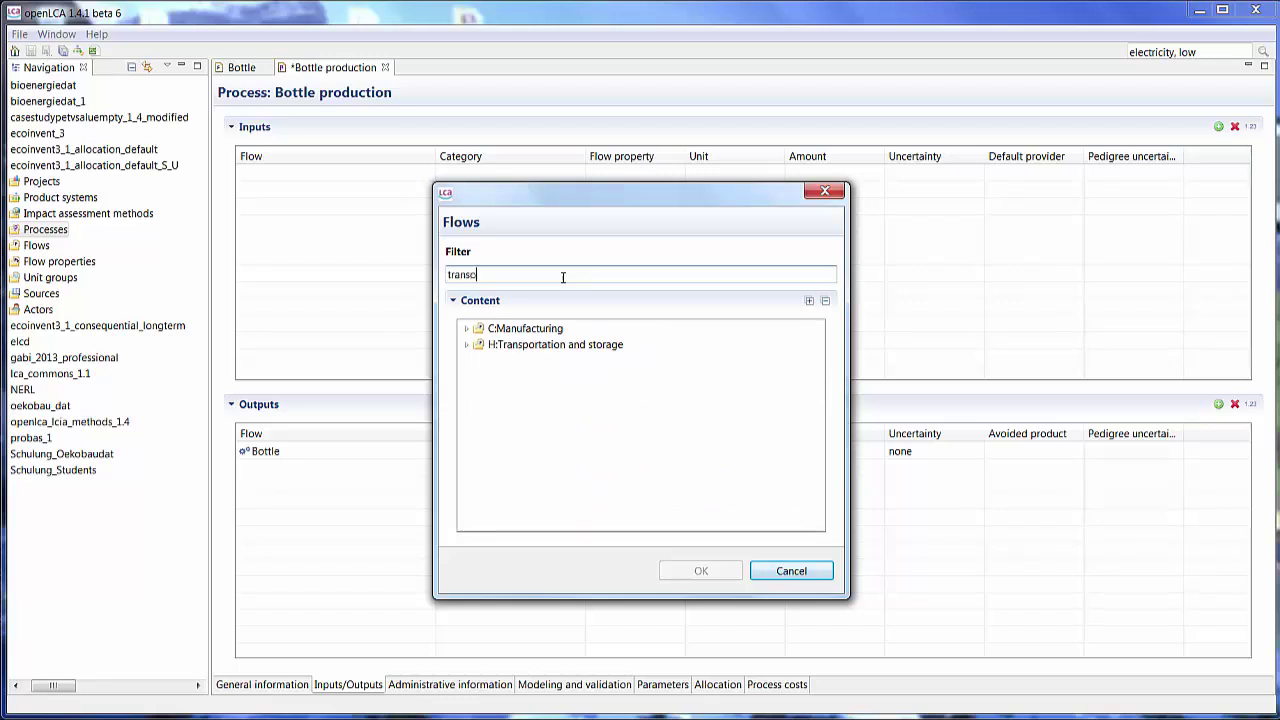
pyautogui.write('ort, fre')
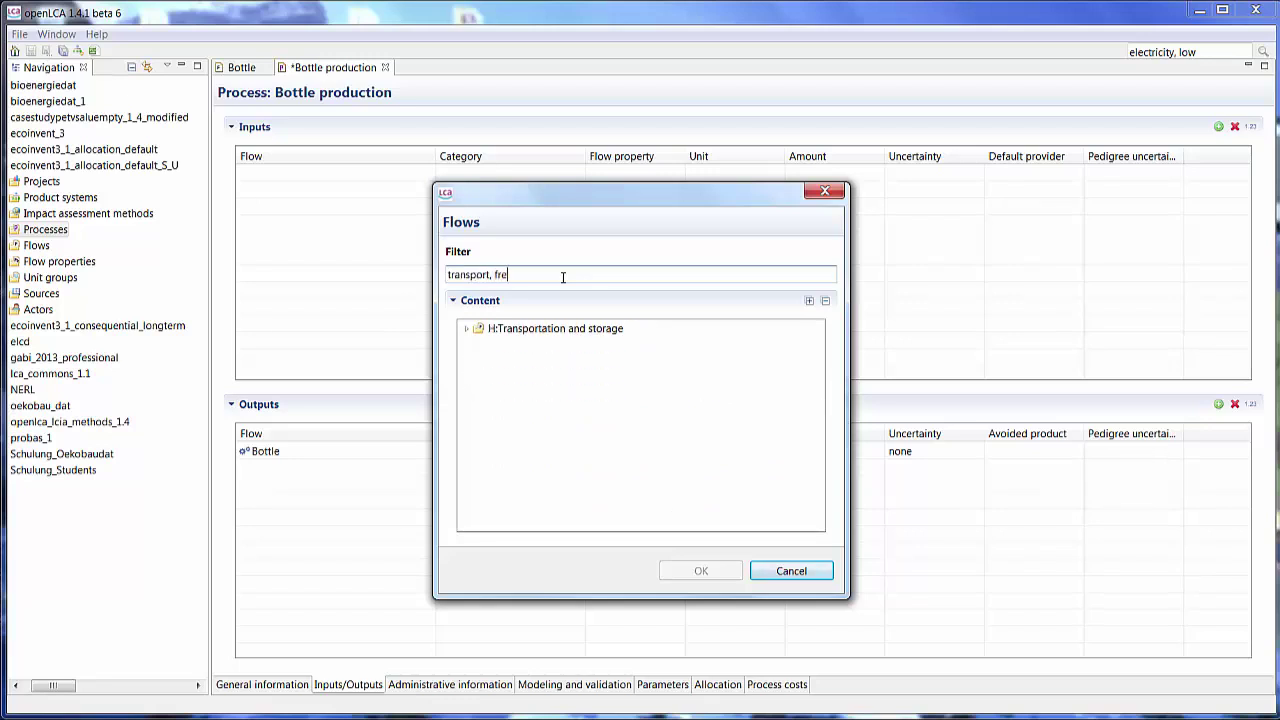
pyautogui.write('ight,')
pyautogui.click(466, 328)
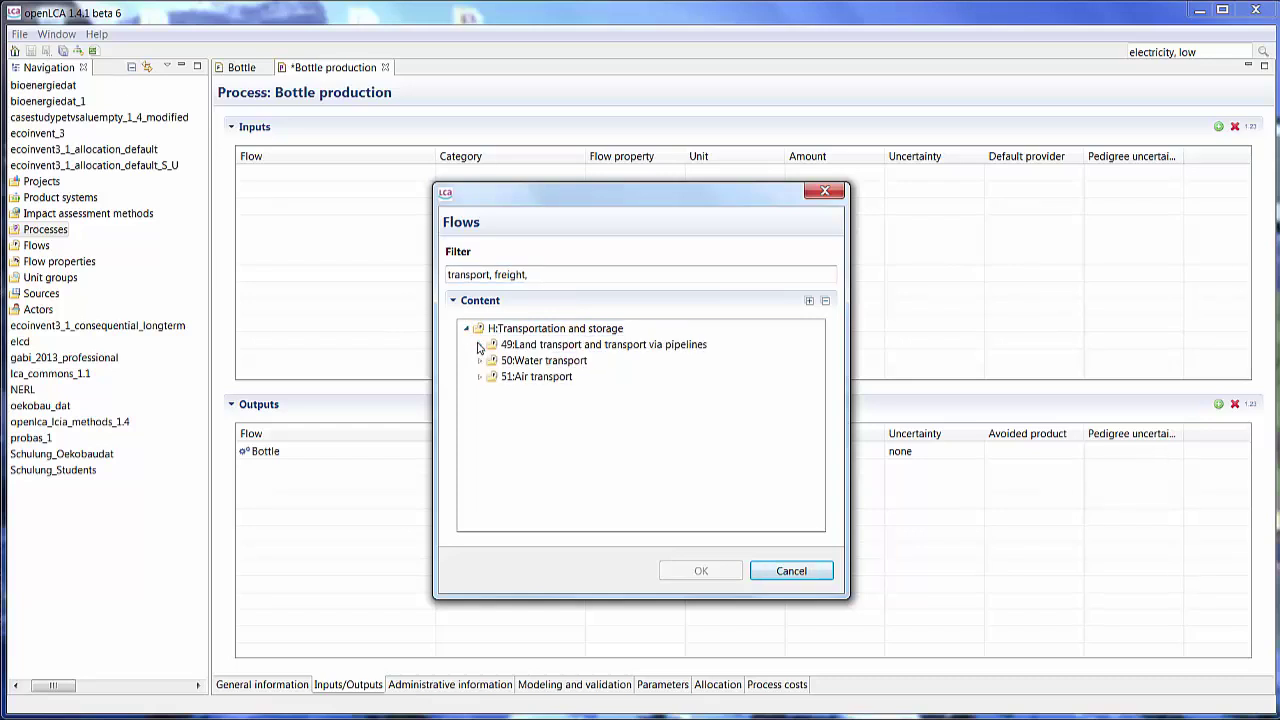
pyautogui.click(479, 344)
pyautogui.click(493, 360)
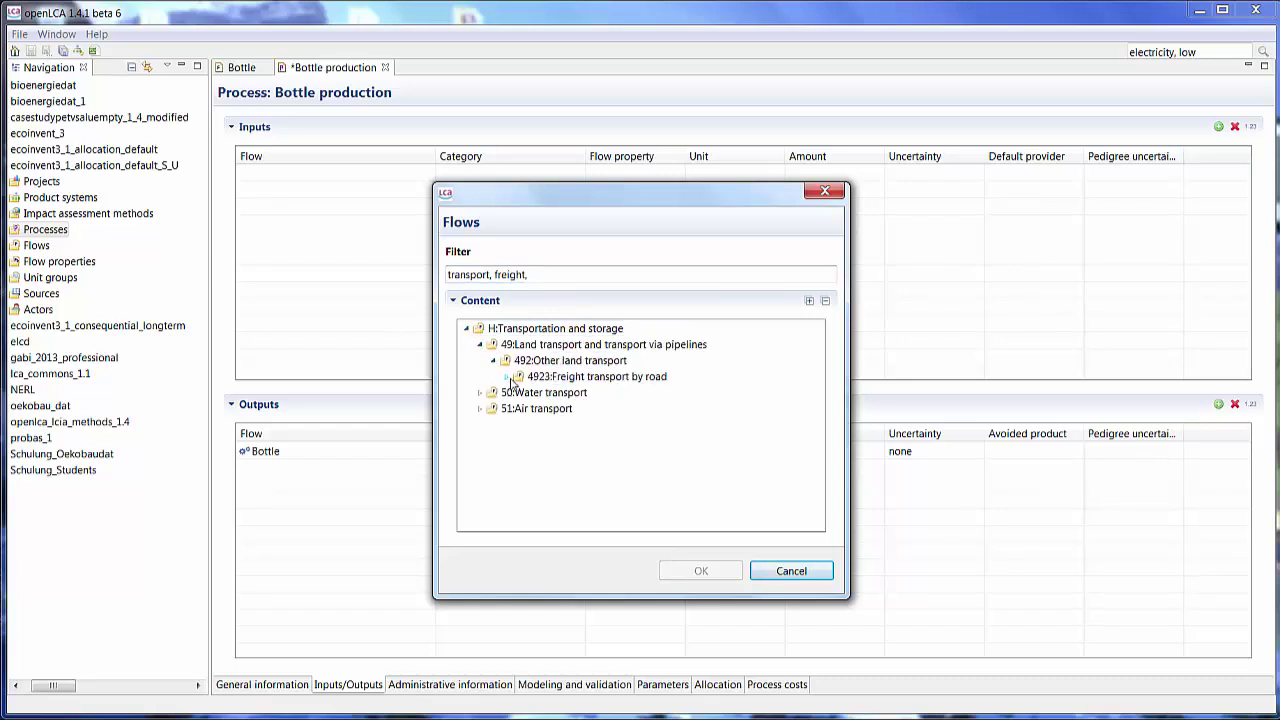
pyautogui.click(508, 377)
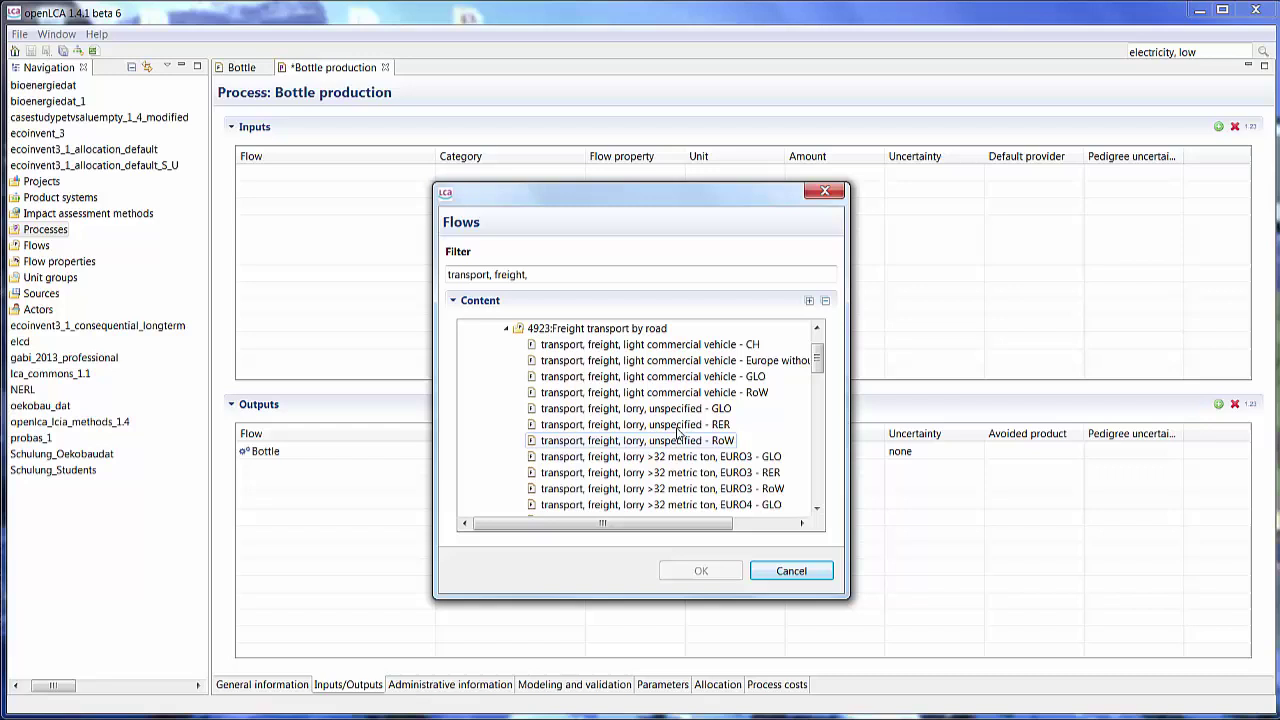
pyautogui.scroll(-10, 678, 432)
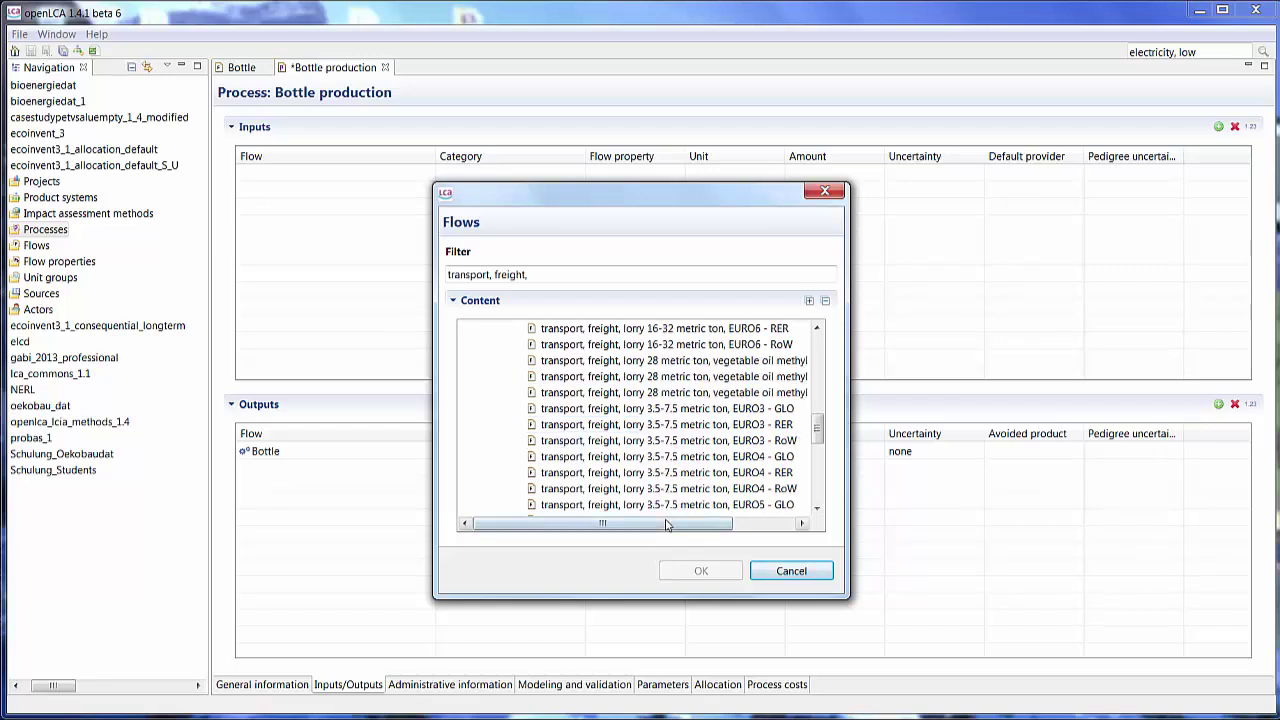
pyautogui.moveTo(667, 525); pyautogui.dragTo(683, 525)
pyautogui.scroll(-1, 683, 447)
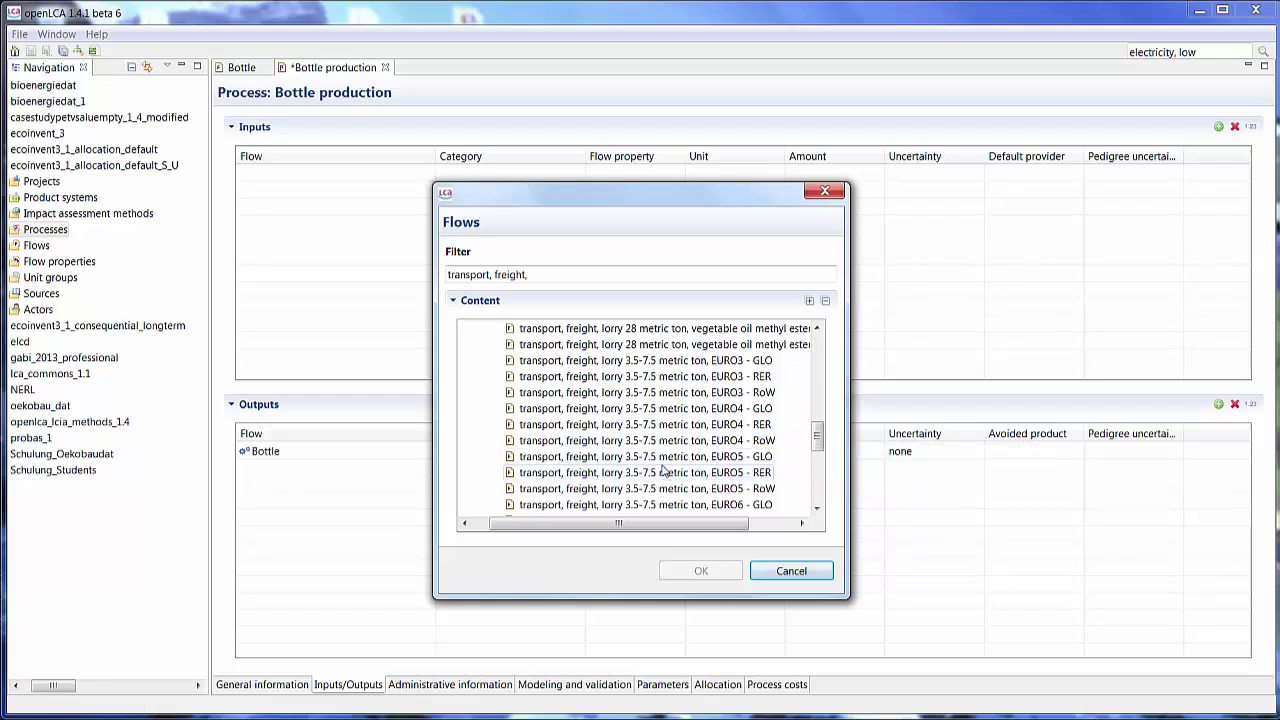
pyautogui.click(660, 488)
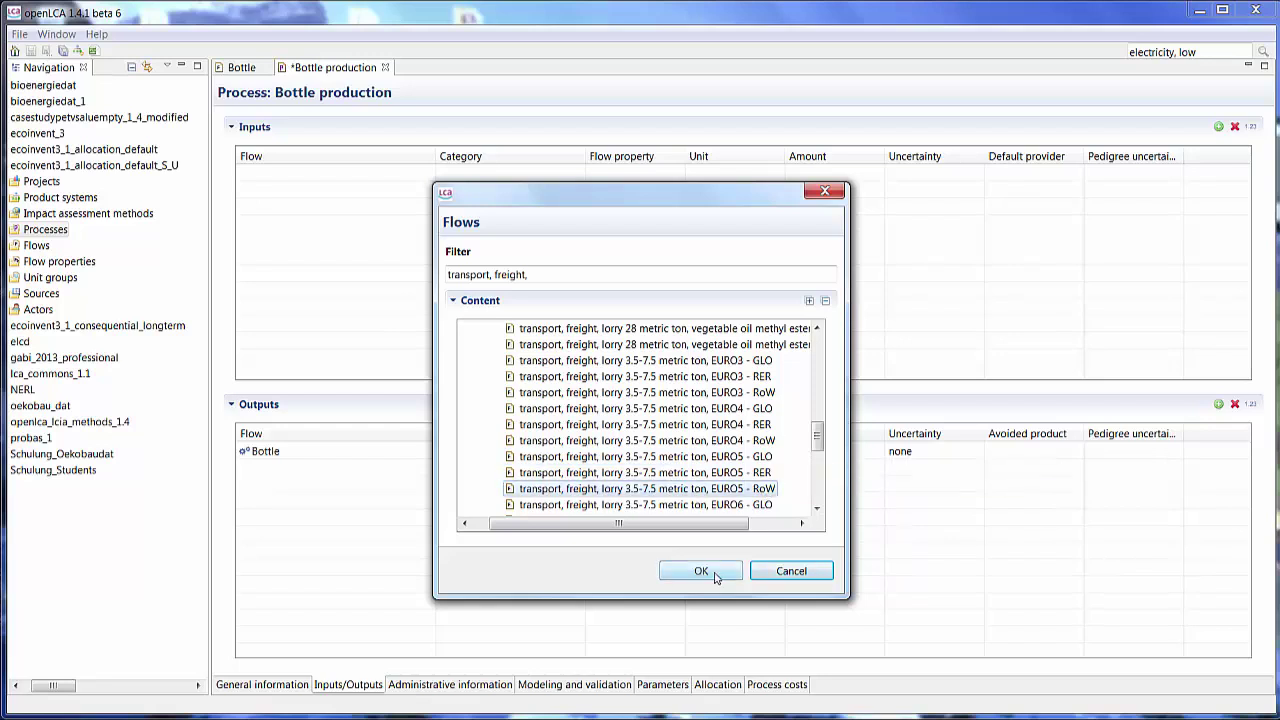
pyautogui.click(715, 575)
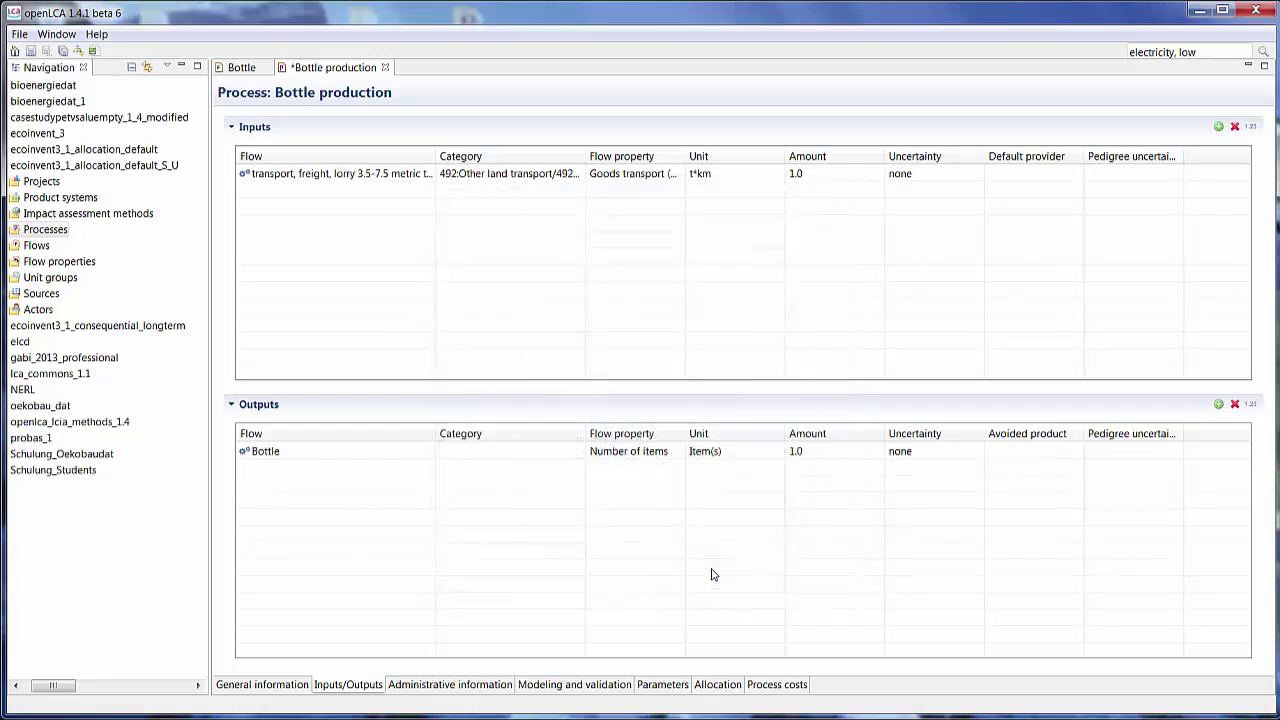
pyautogui.click(1219, 127)
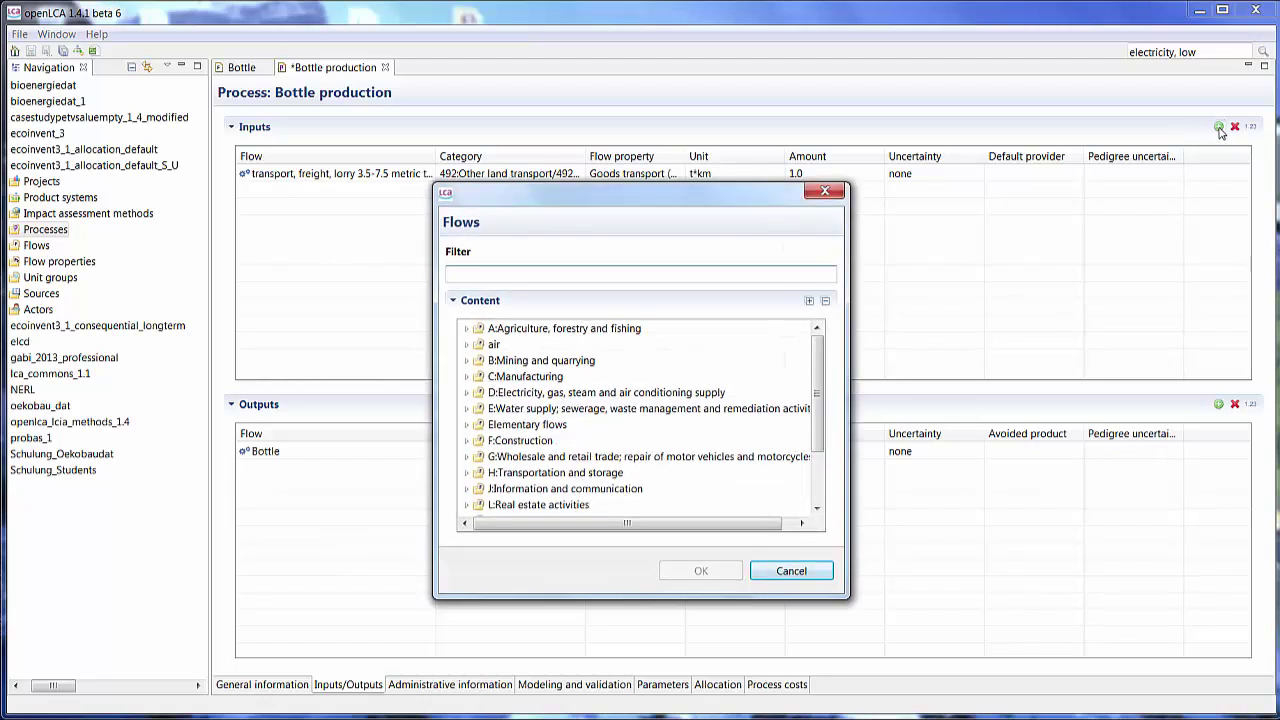
# Add 1.0 MJ of electricity, low voltage - CA-ON as a second input
pyautogui.write('elect')
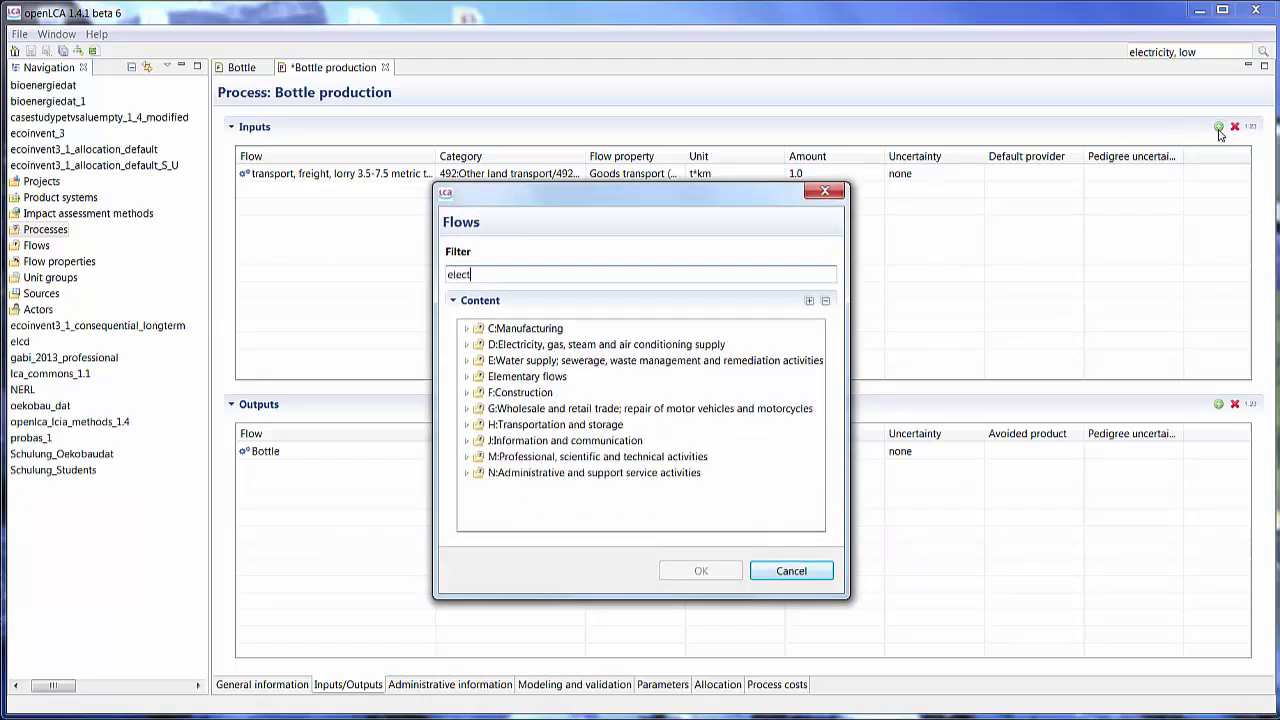
pyautogui.write('ricity, low volat')
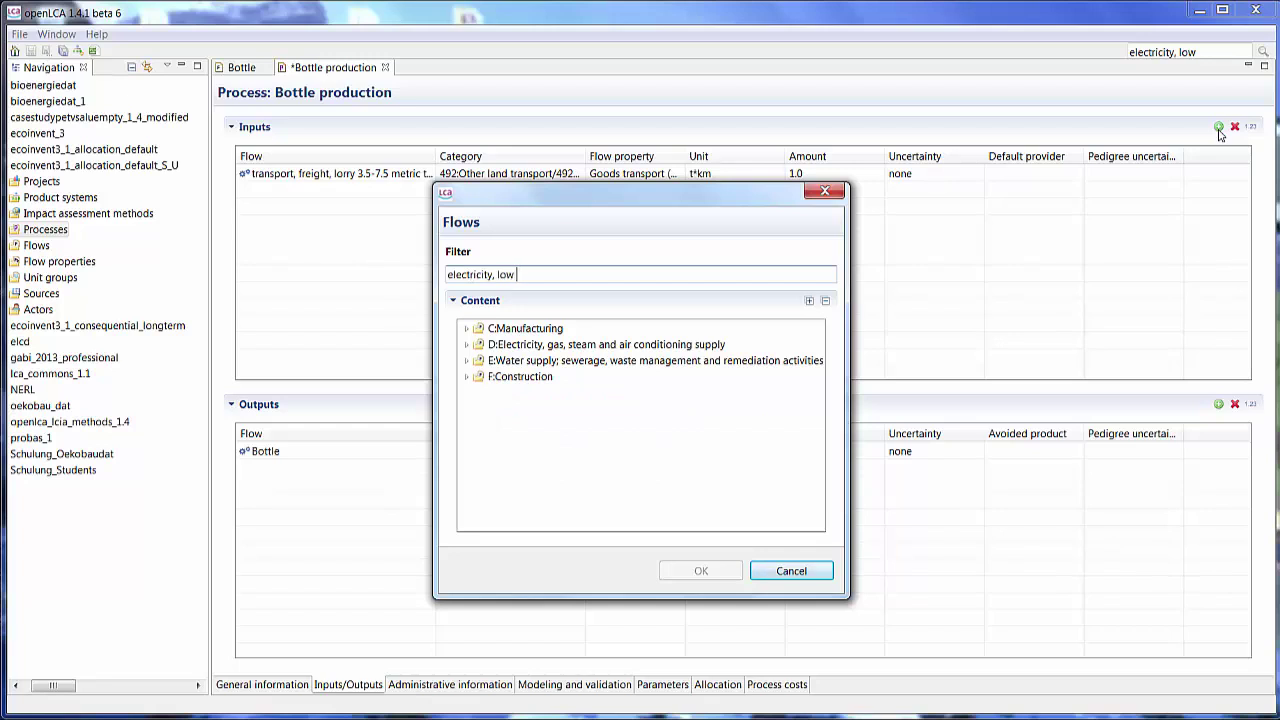
pyautogui.press('BackSpace')
pyautogui.press('BackSpace')
pyautogui.write('tage')
pyautogui.click(466, 345)
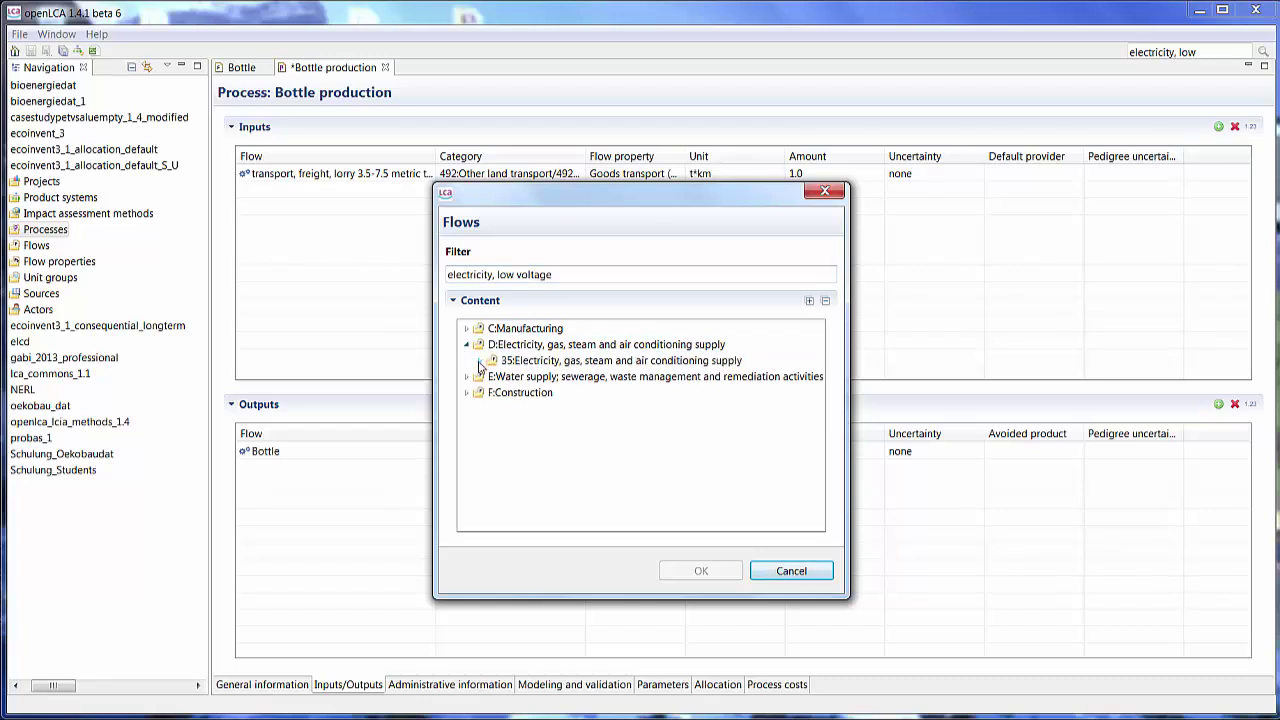
pyautogui.click(479, 361)
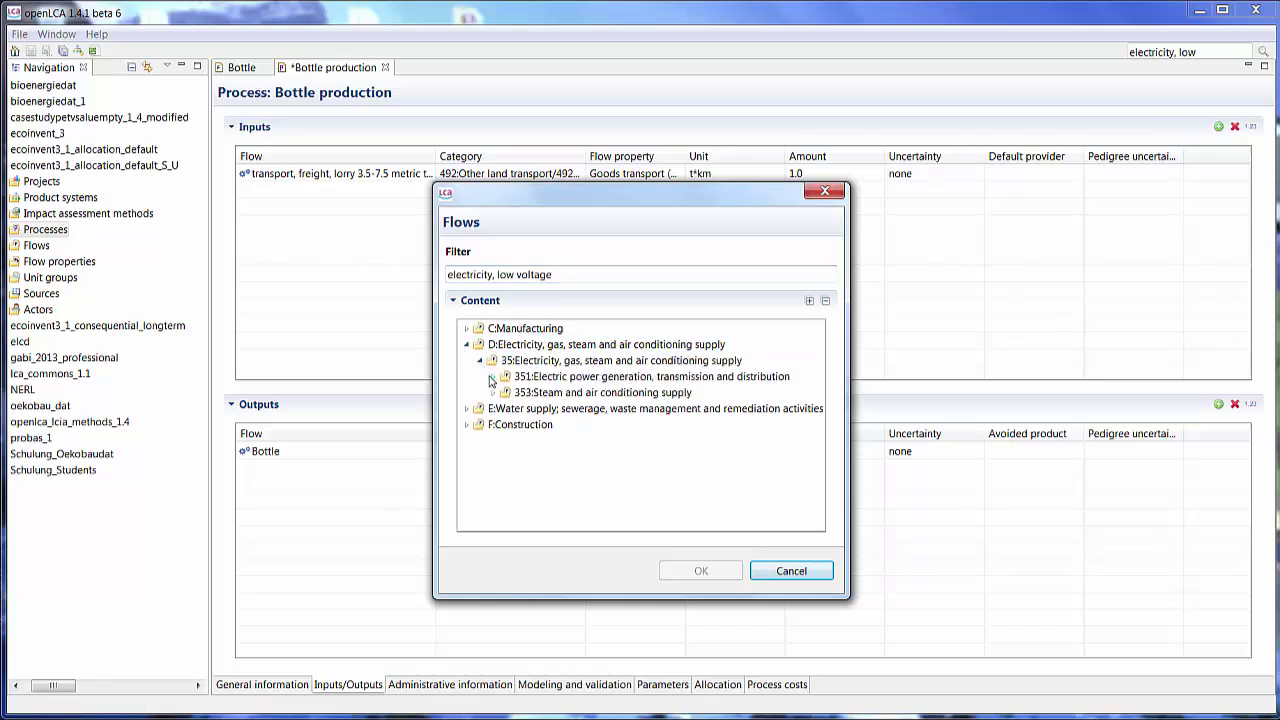
pyautogui.click(491, 377)
pyautogui.click(506, 393)
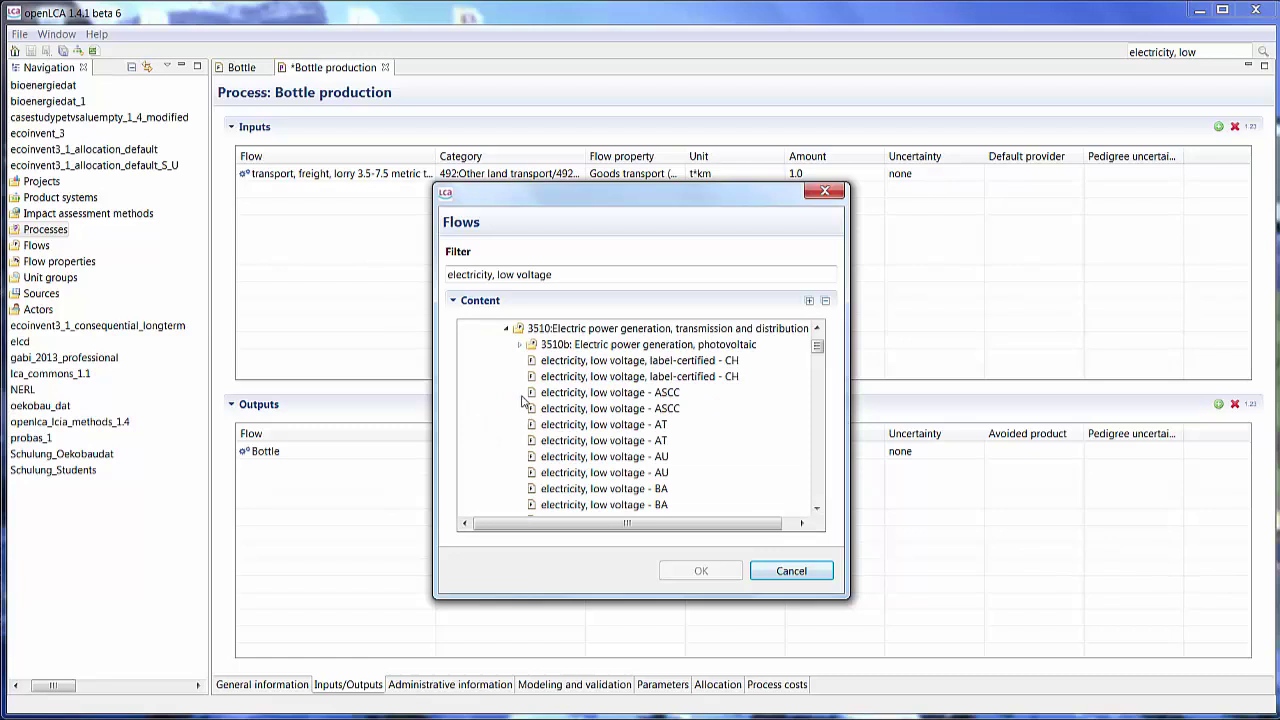
pyautogui.scroll(-5, 586, 392)
pyautogui.scroll(-7, 586, 392)
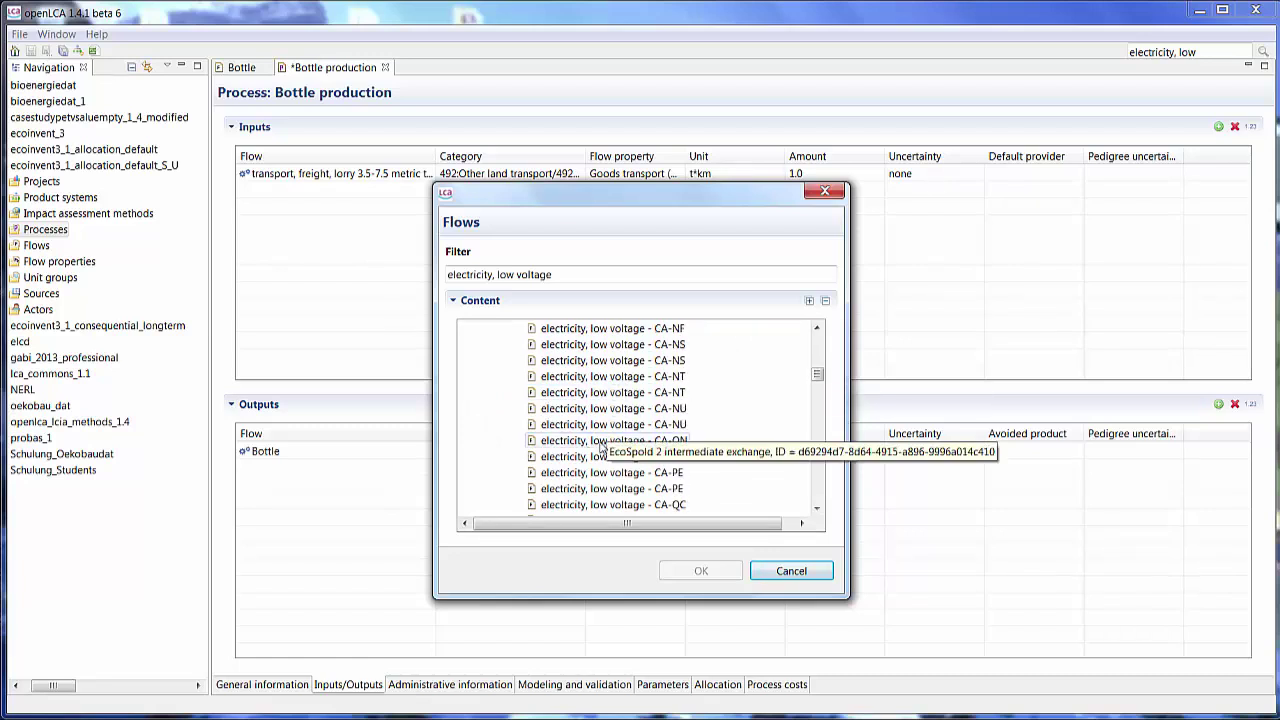
pyautogui.click(601, 443)
pyautogui.click(715, 579)
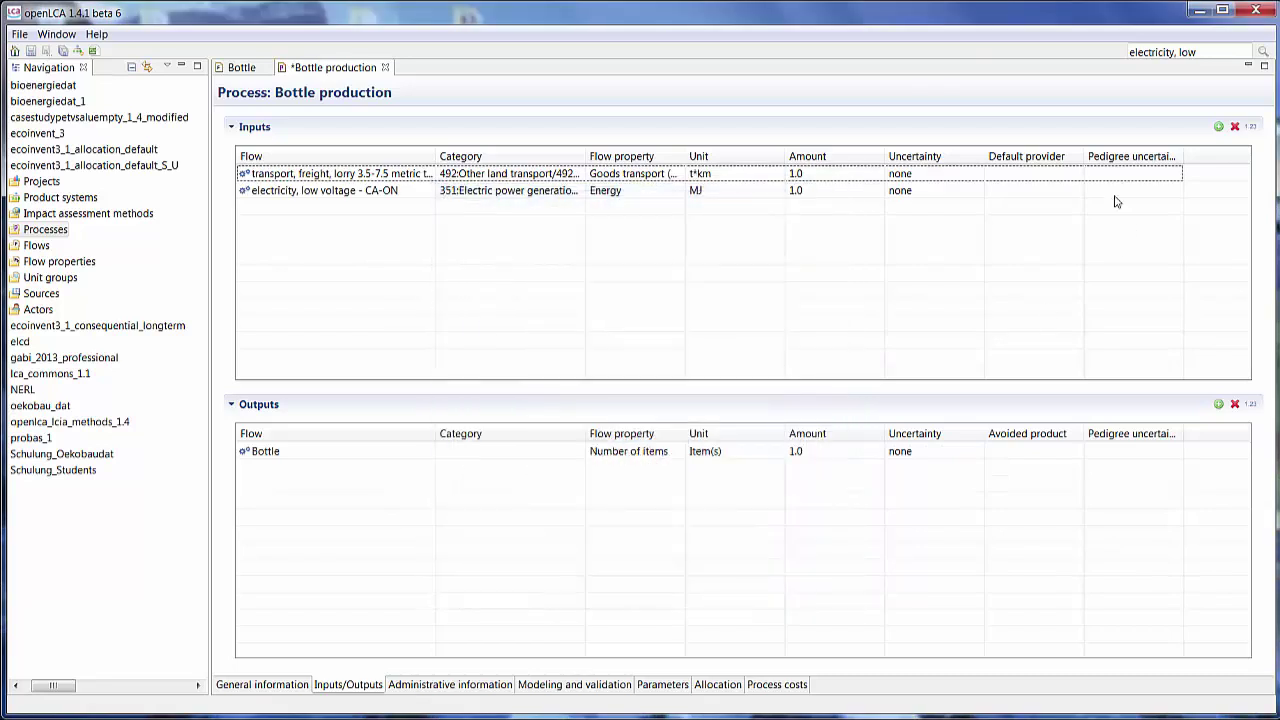
# Add 1.0 kg of polyethylene terephthalate, granulate, bottle grade - RoW as an input
pyautogui.click(1218, 126)
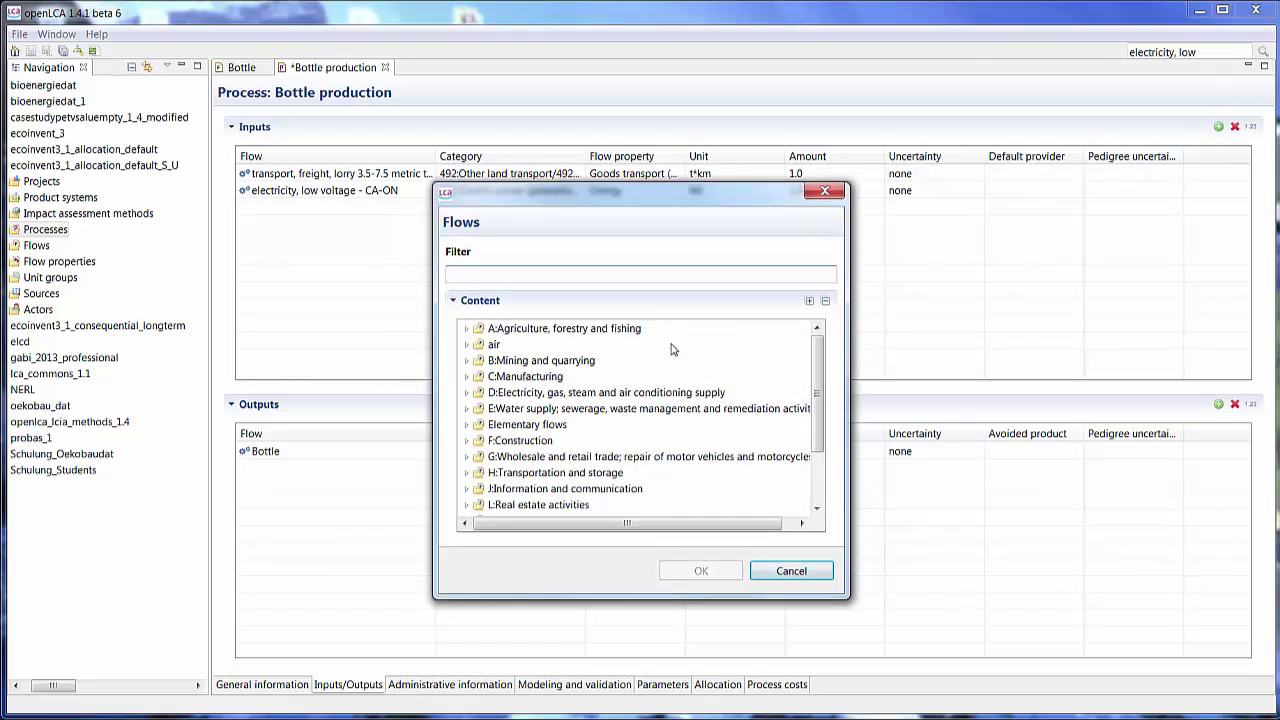
pyautogui.write('polyl')
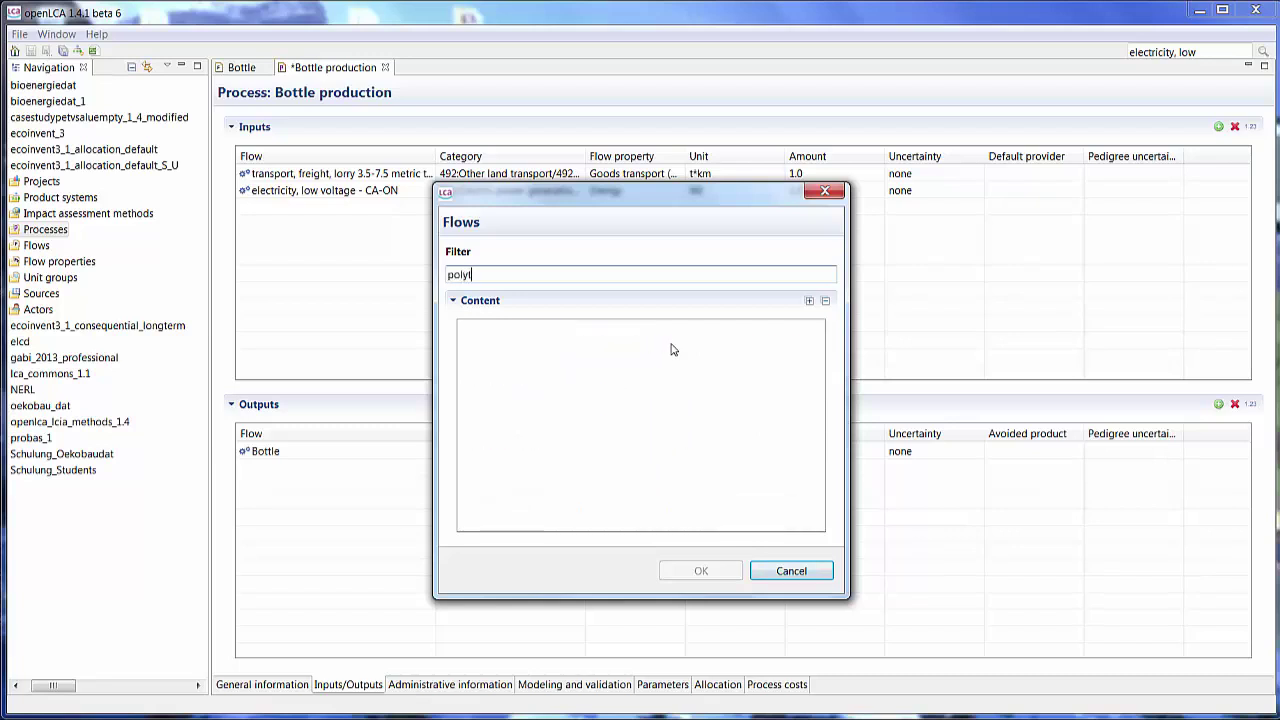
pyautogui.press('BackSpace')
pyautogui.write('ethylene ')
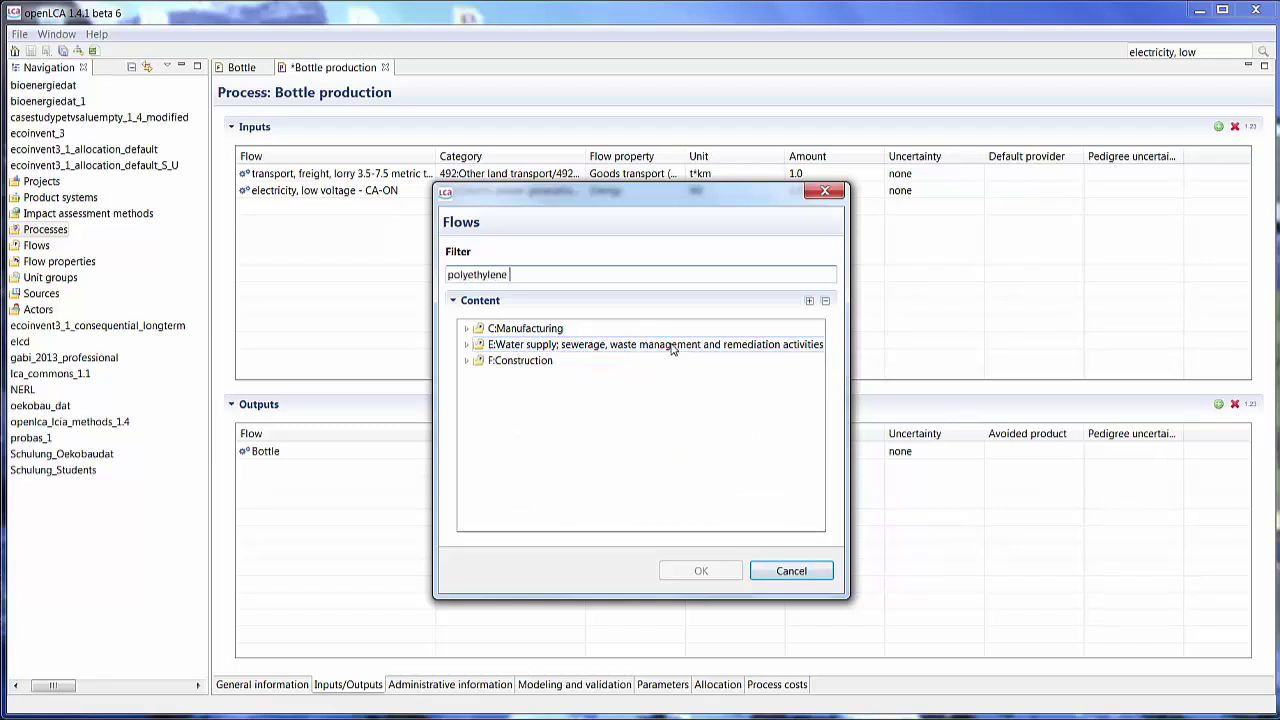
pyautogui.write('terephthalate')
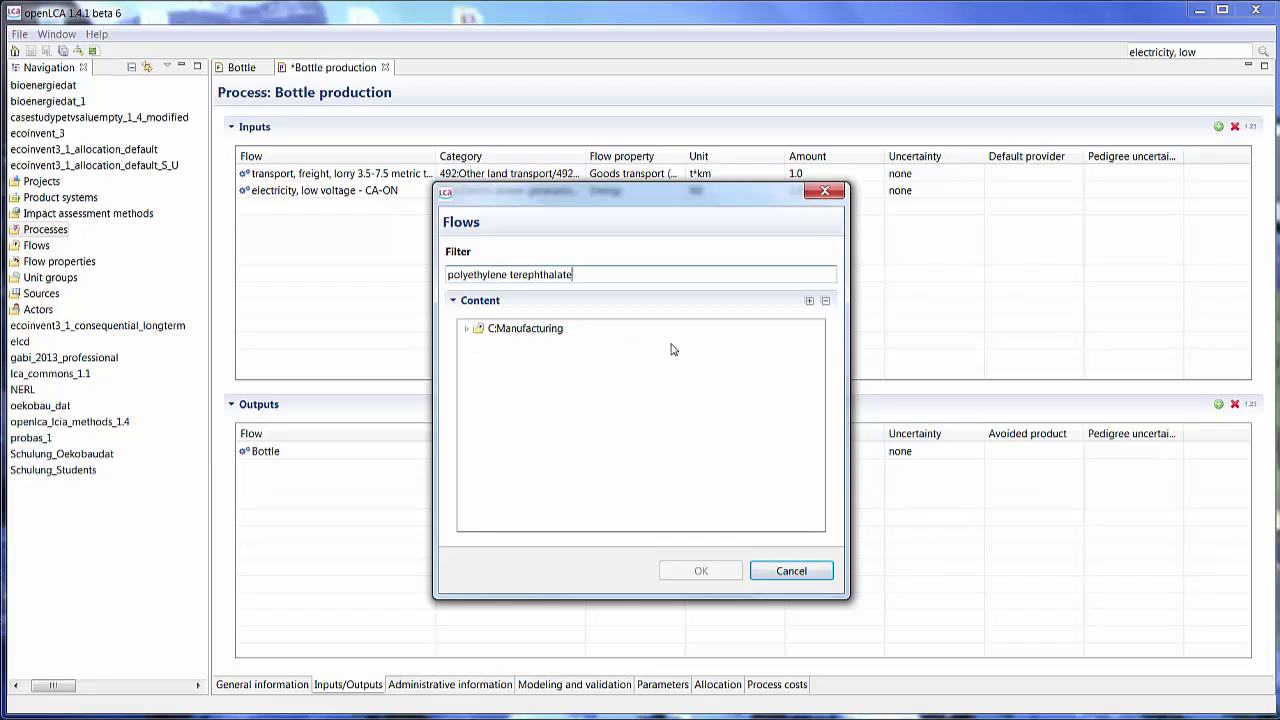
pyautogui.click(466, 328)
pyautogui.click(480, 344)
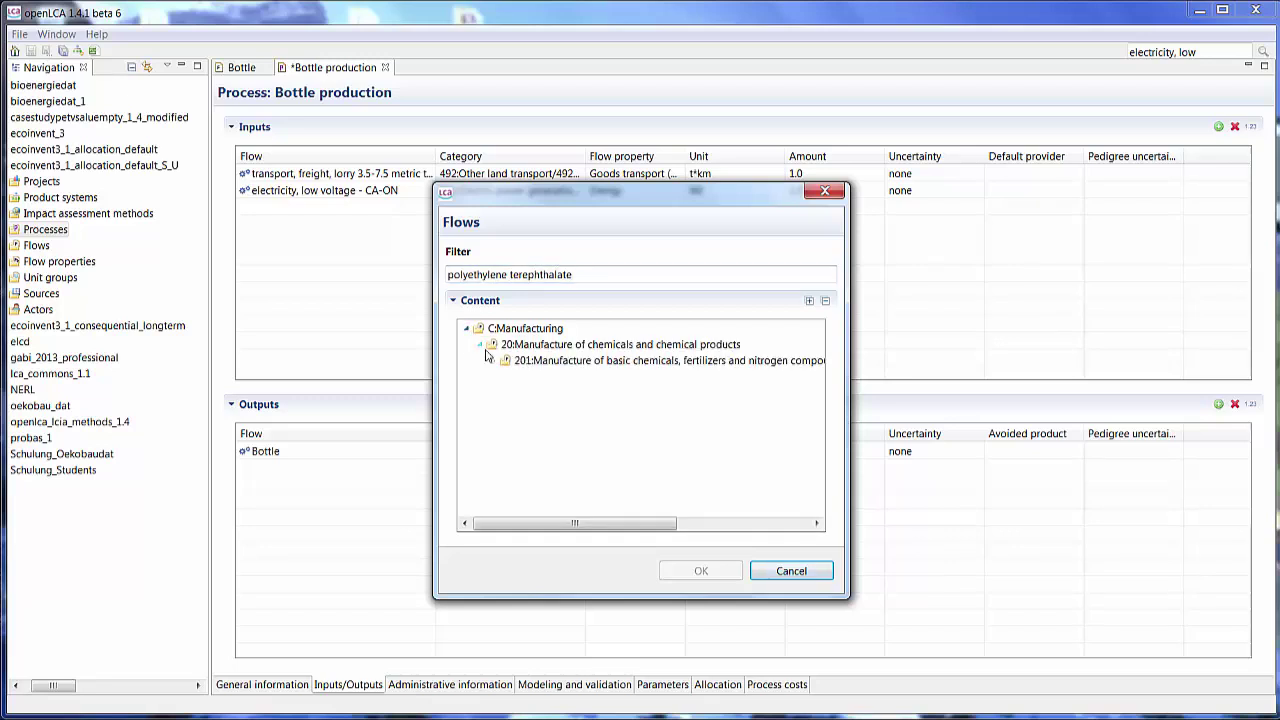
pyautogui.click(492, 360)
pyautogui.click(506, 376)
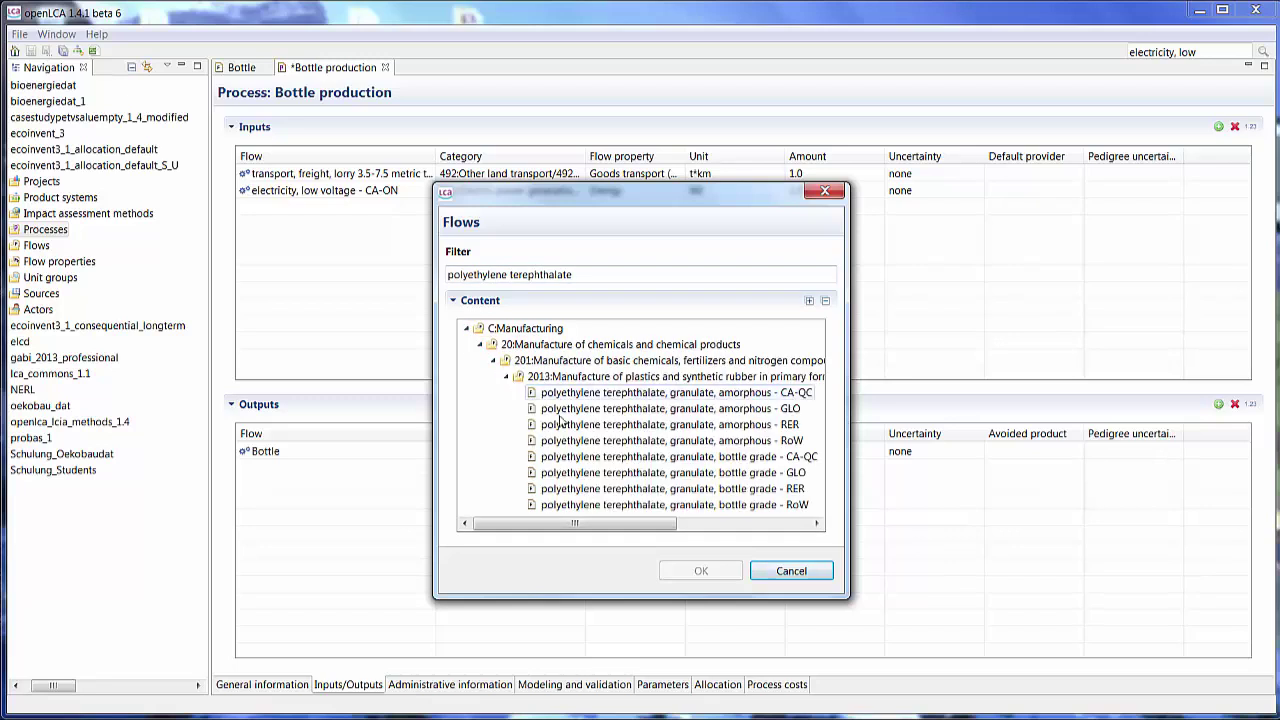
pyautogui.moveTo(605, 524); pyautogui.dragTo(641, 524)
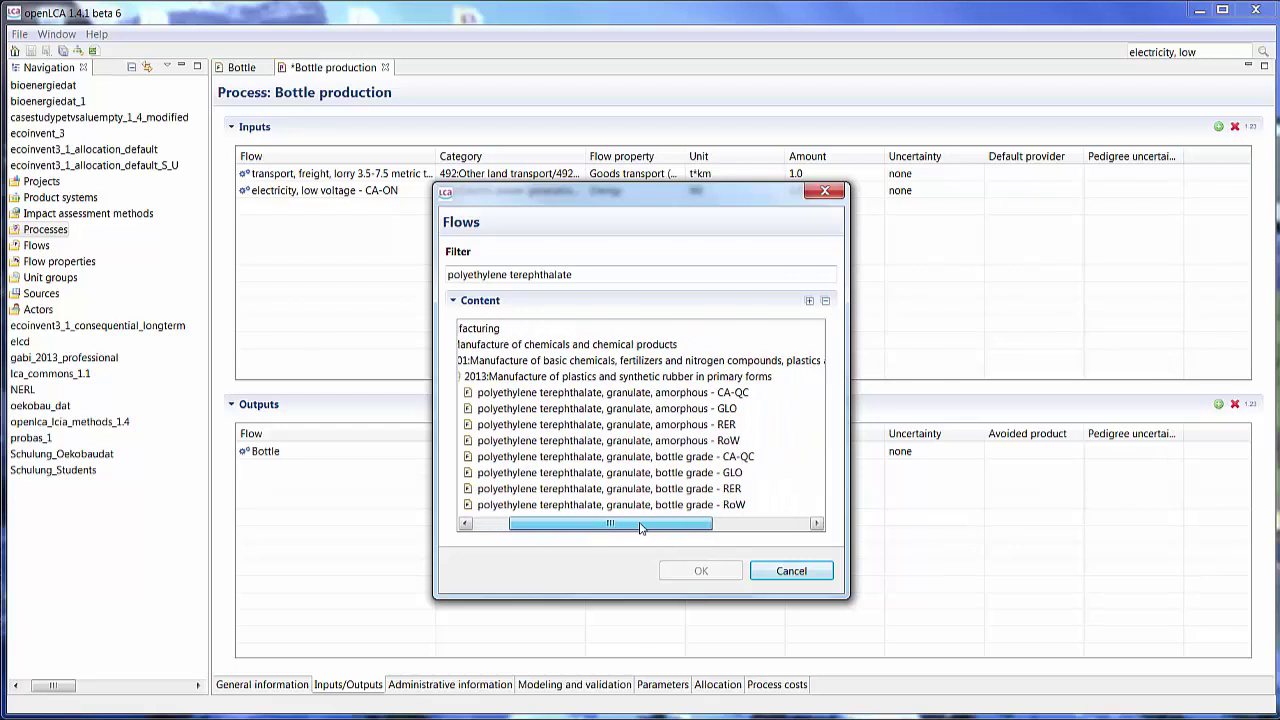
pyautogui.click(692, 505)
pyautogui.click(701, 571)
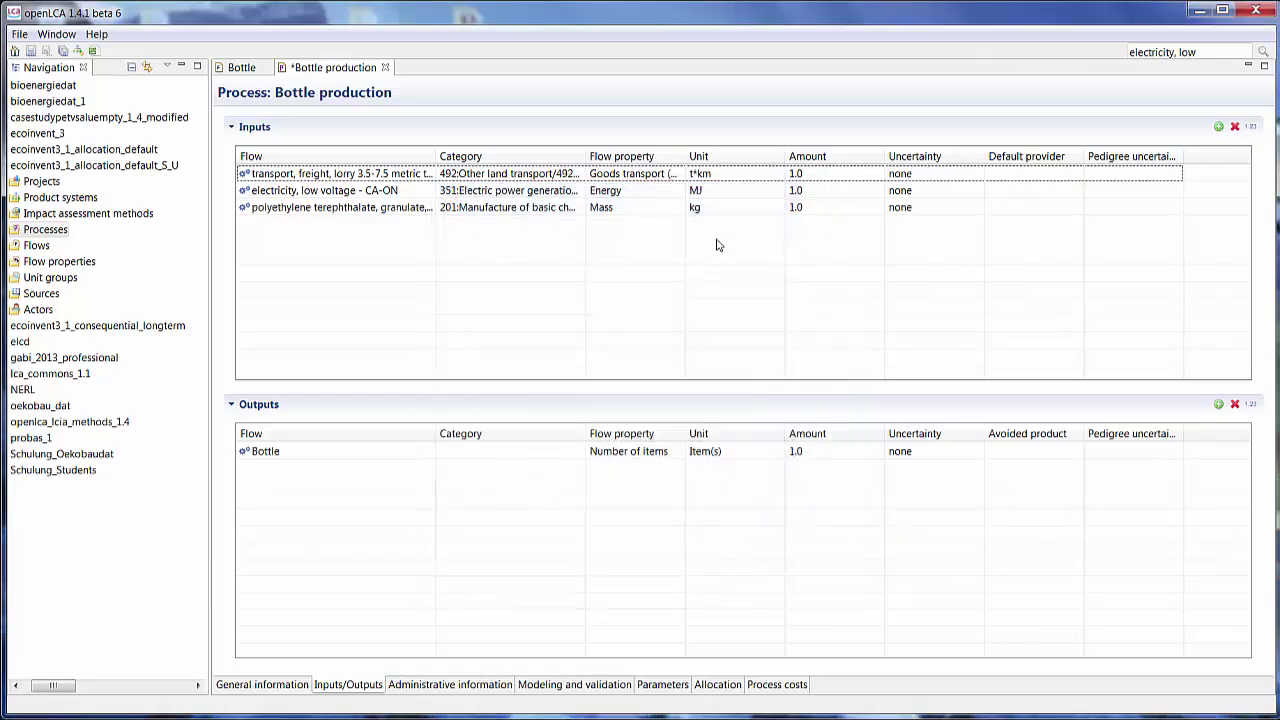
# Change the lorry transport input's unit to kg*km, keeping the PET input in kg
pyautogui.click(748, 176)
pyautogui.click(778, 174)
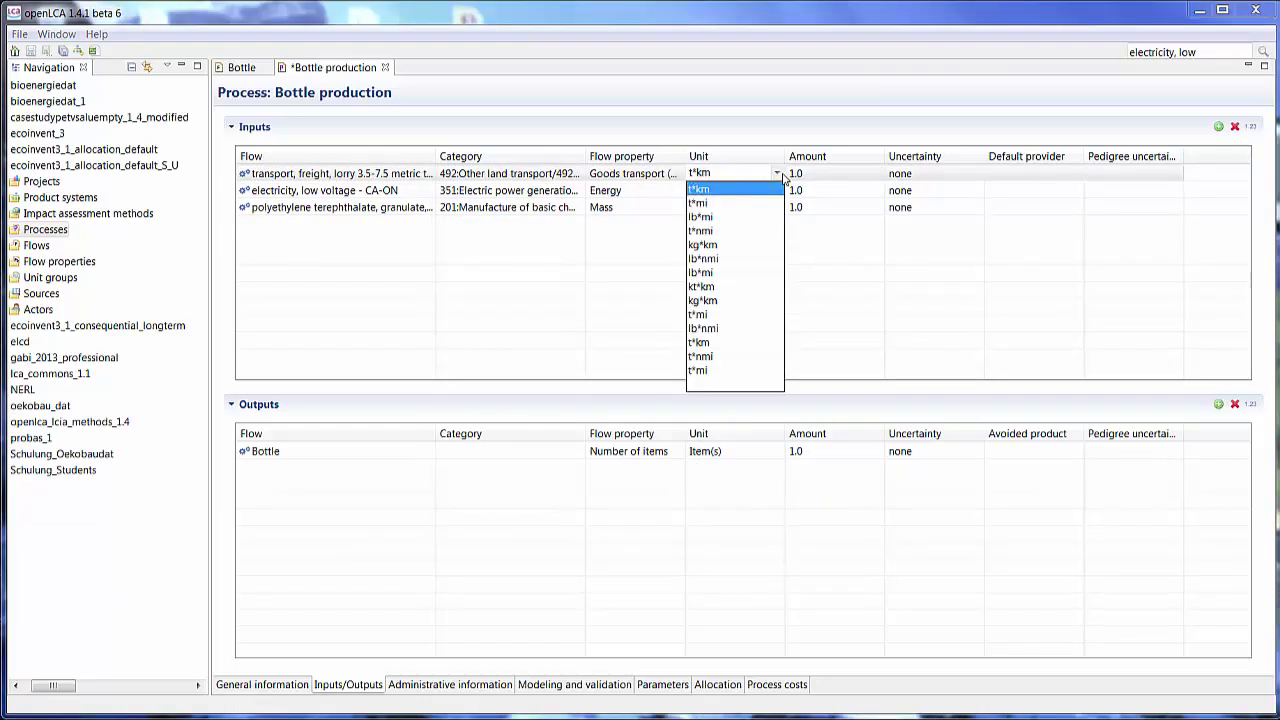
pyautogui.click(722, 301)
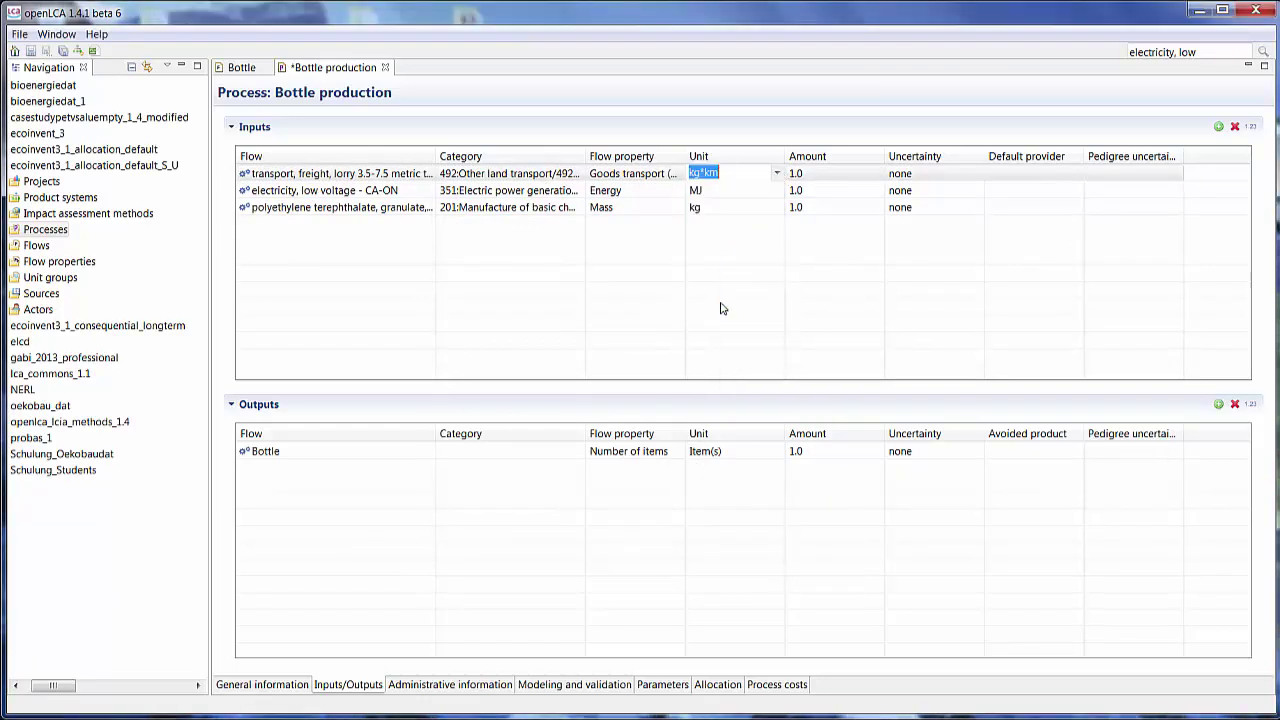
pyautogui.click(716, 207)
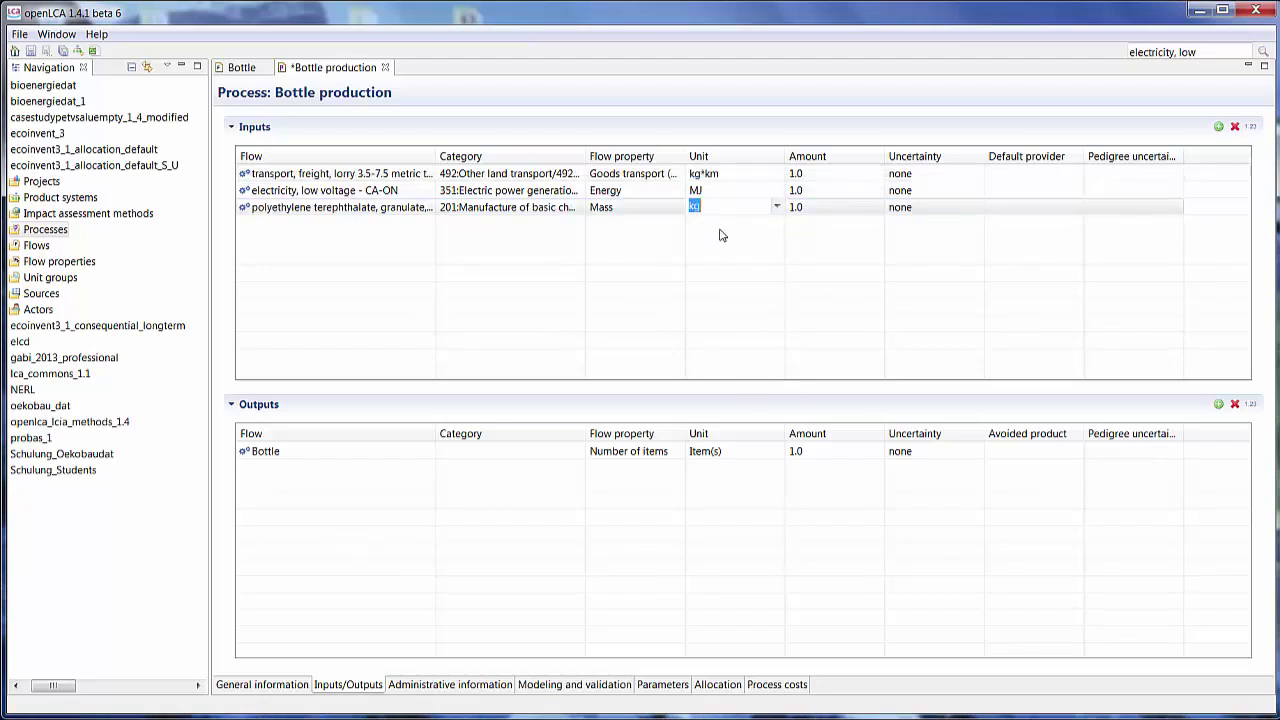
pyautogui.click(726, 242)
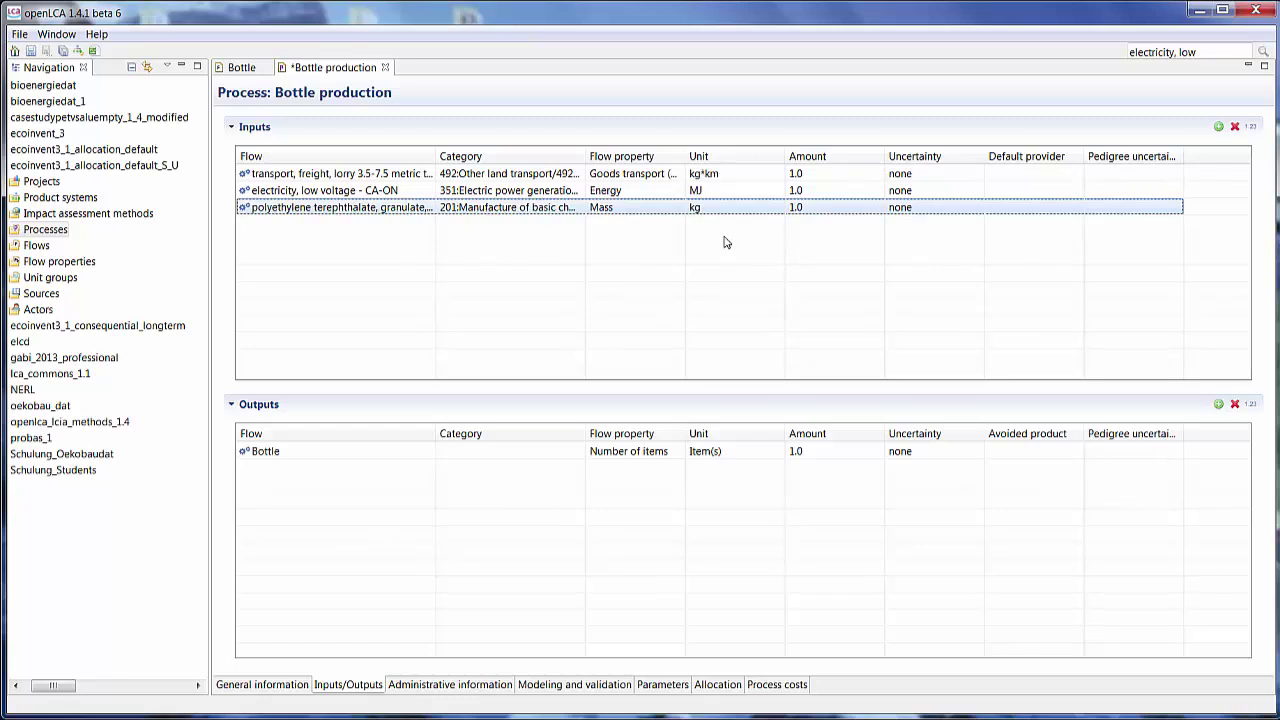
pyautogui.click(831, 174)
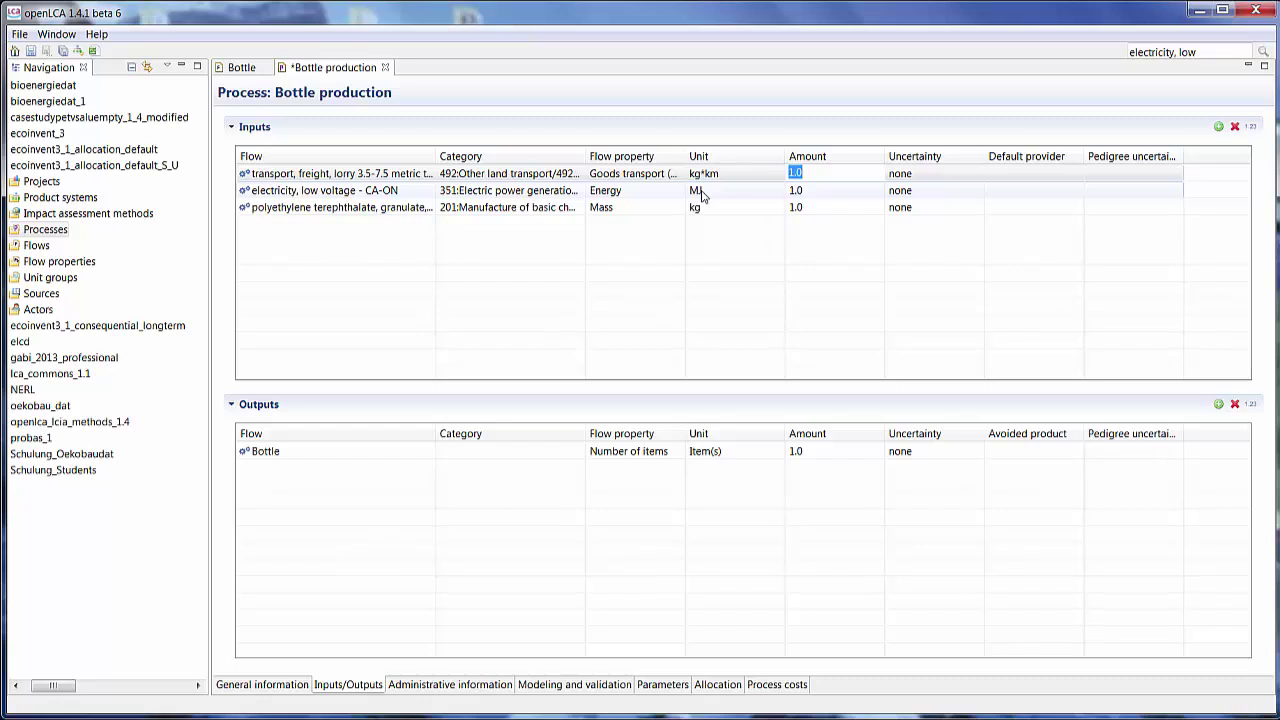
# Add two input parameters and set the first to M with value 0.06
pyautogui.click(672, 688)
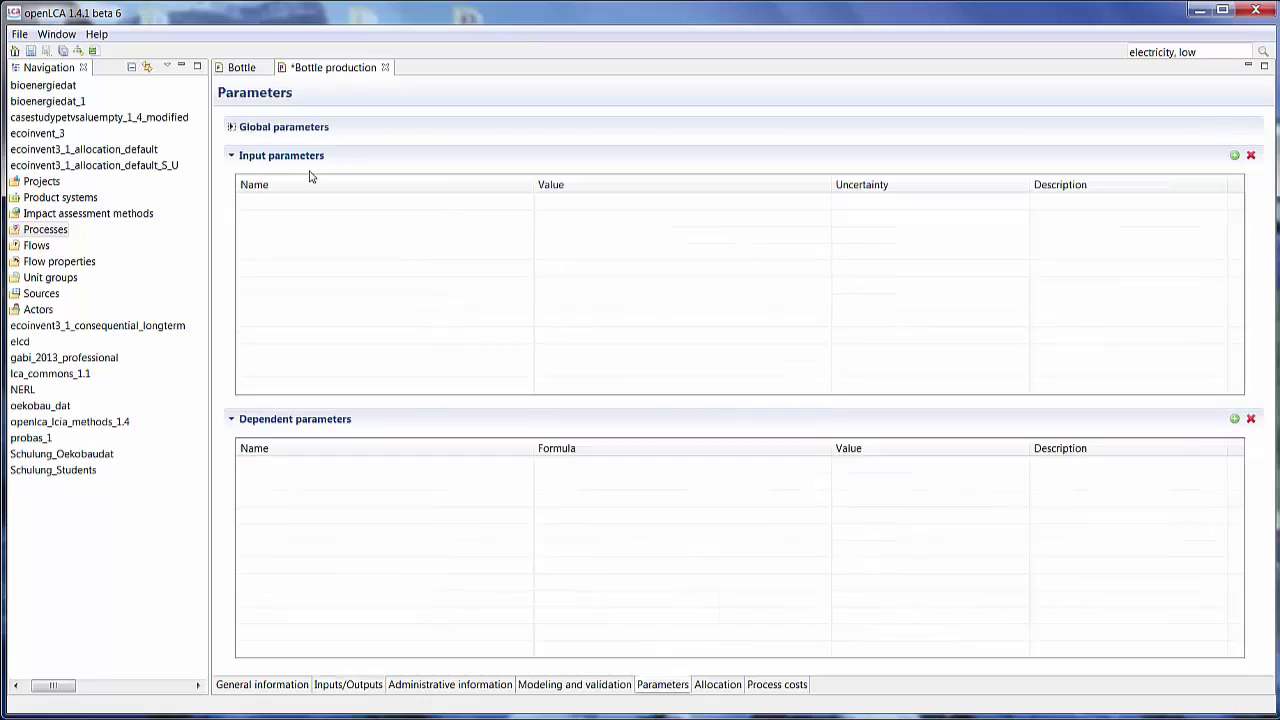
pyautogui.click(1234, 157)
pyautogui.click(1234, 157)
pyautogui.click(301, 198)
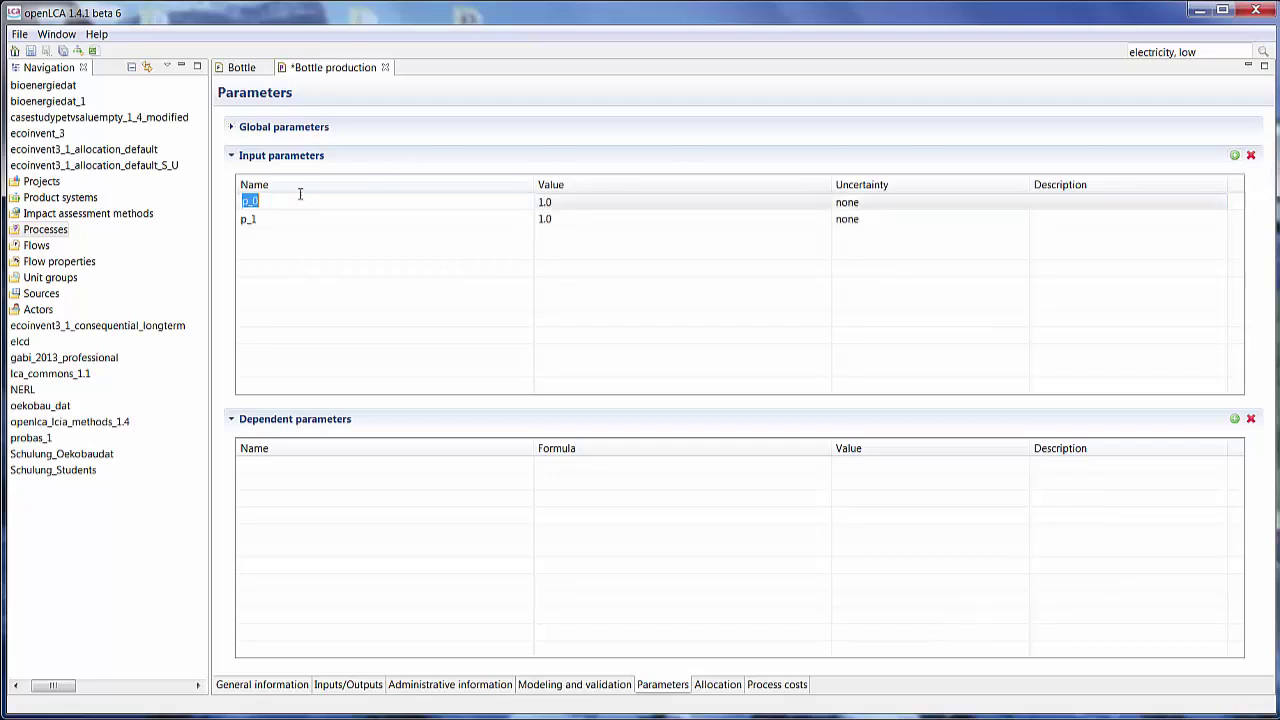
pyautogui.write('M')
pyautogui.press('Return')
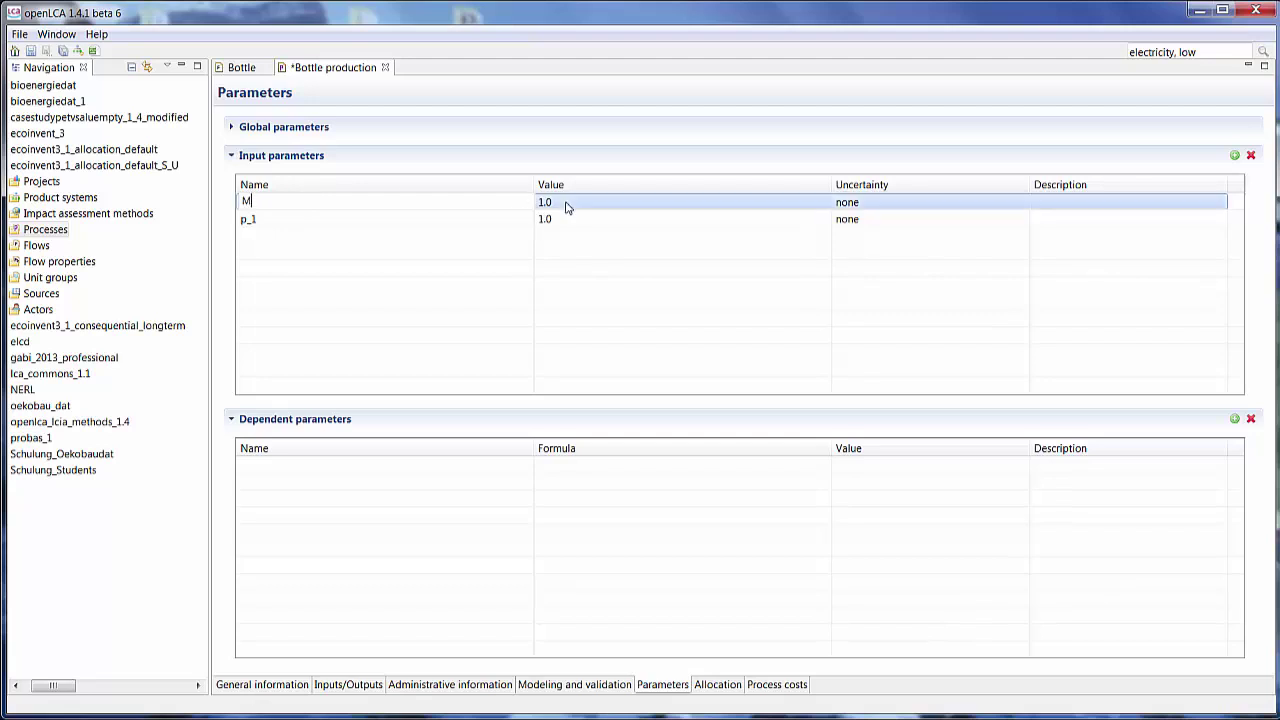
pyautogui.click(570, 204)
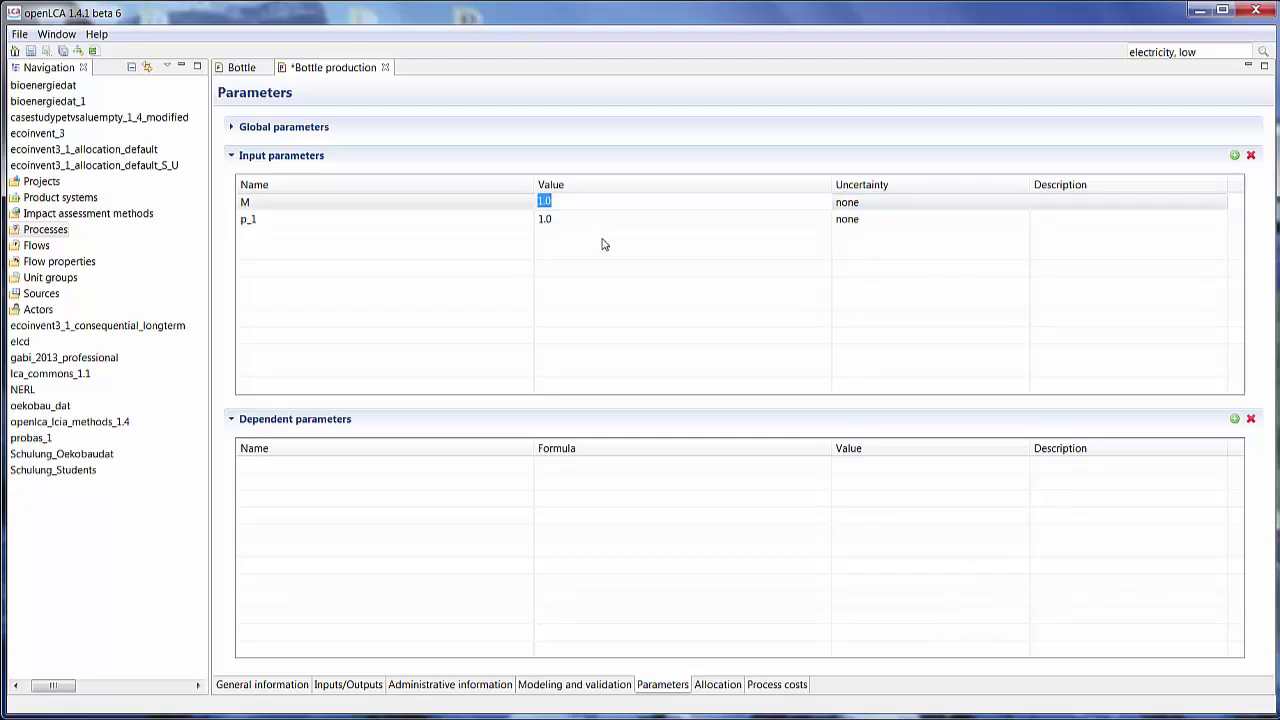
pyautogui.write('0.06')
pyautogui.press('Return')
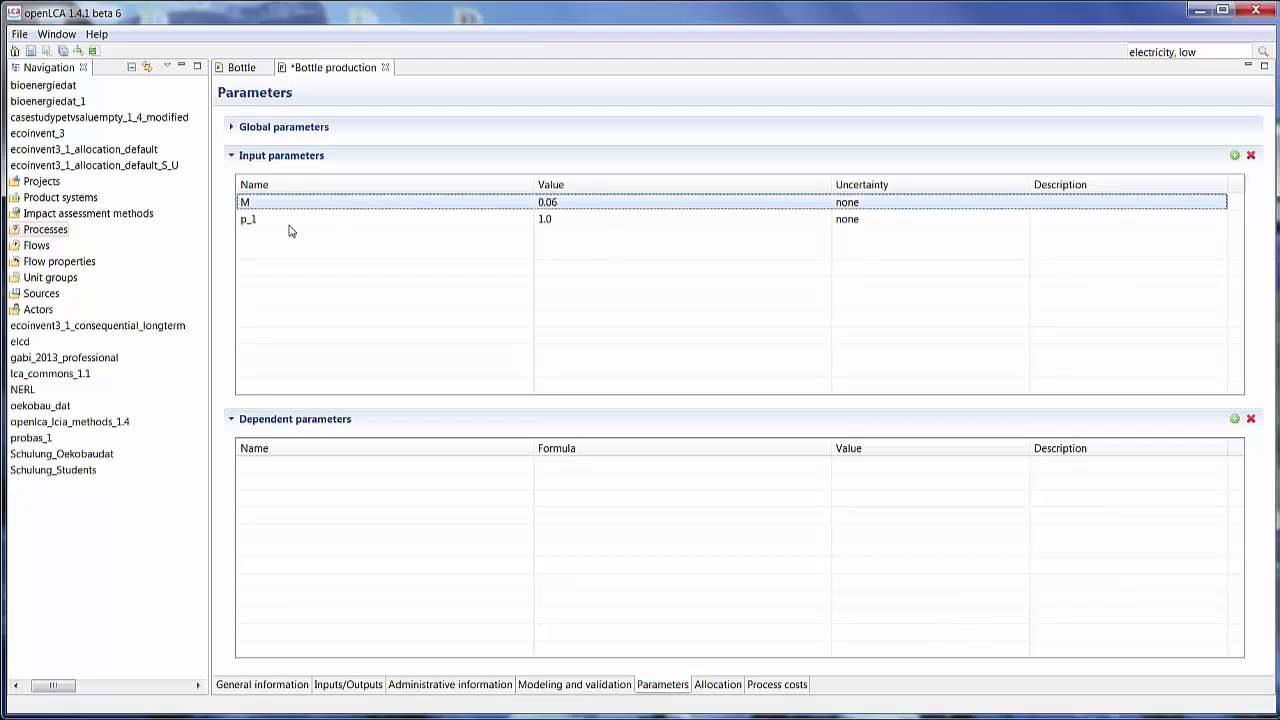
# Rename the second input parameter to D and give it value 200
pyautogui.click(280, 222)
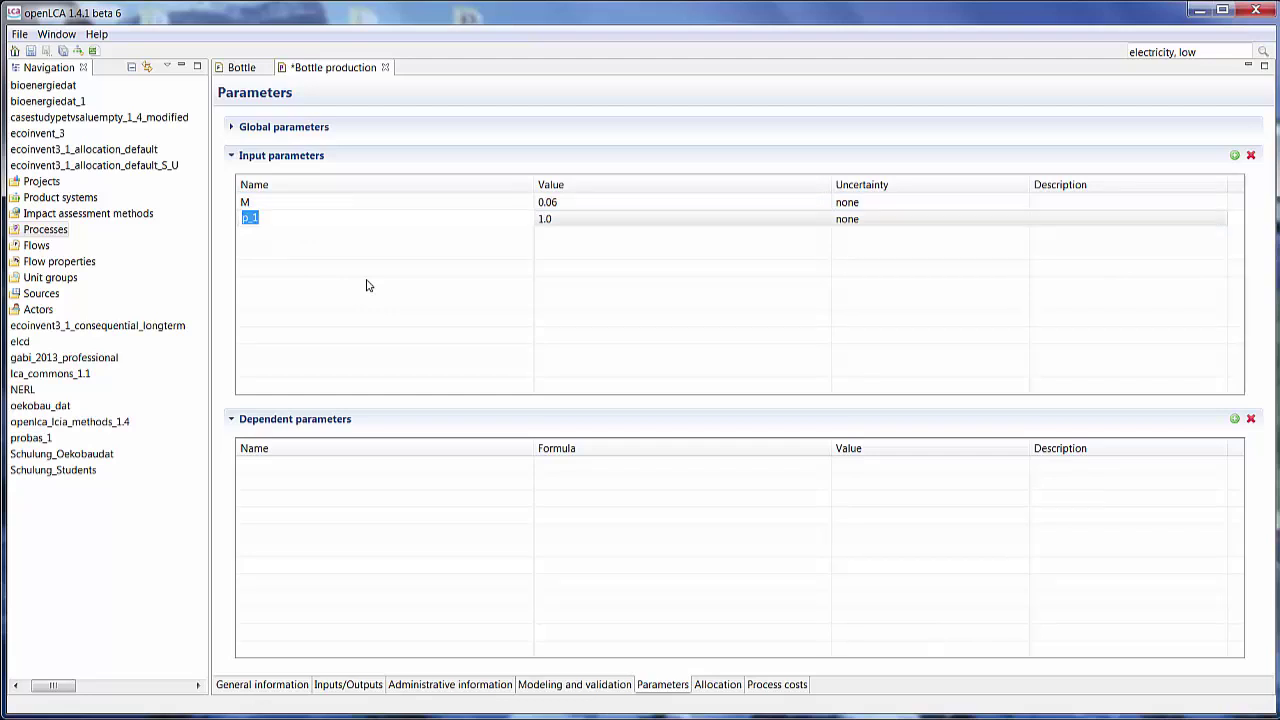
pyautogui.write('D')
pyautogui.click(556, 218)
pyautogui.write('200')
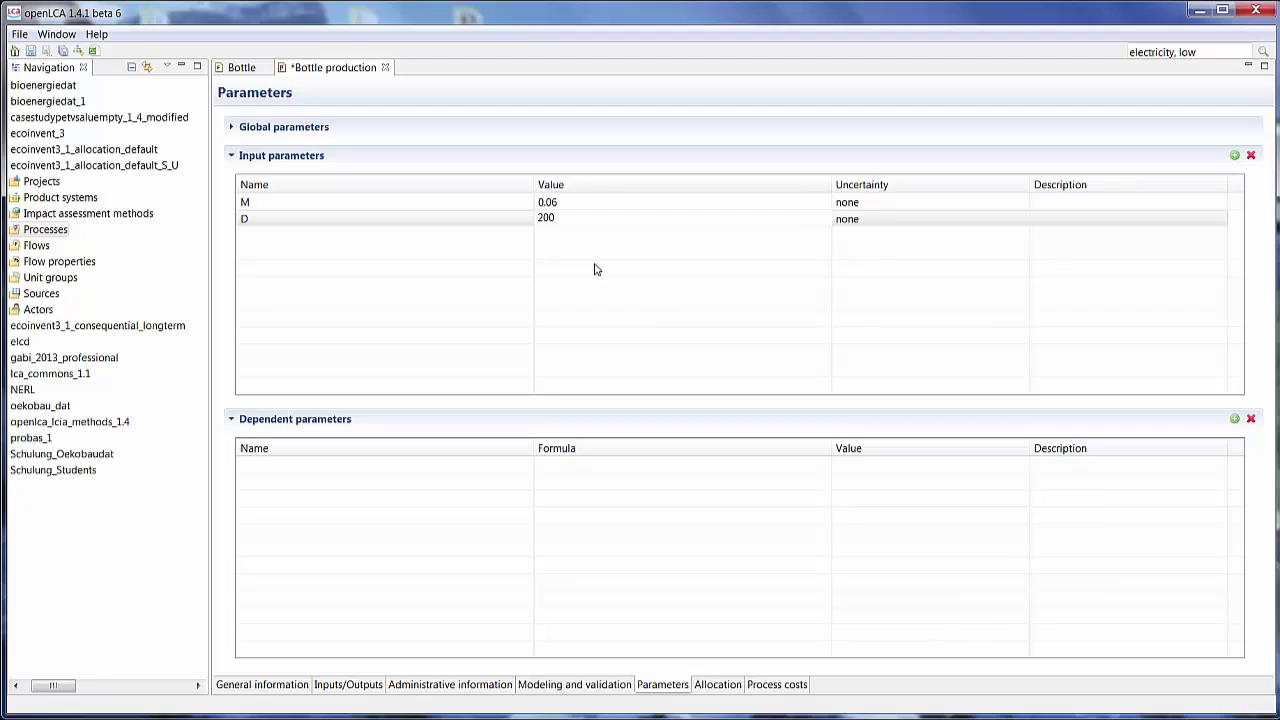
pyautogui.click(371, 238)
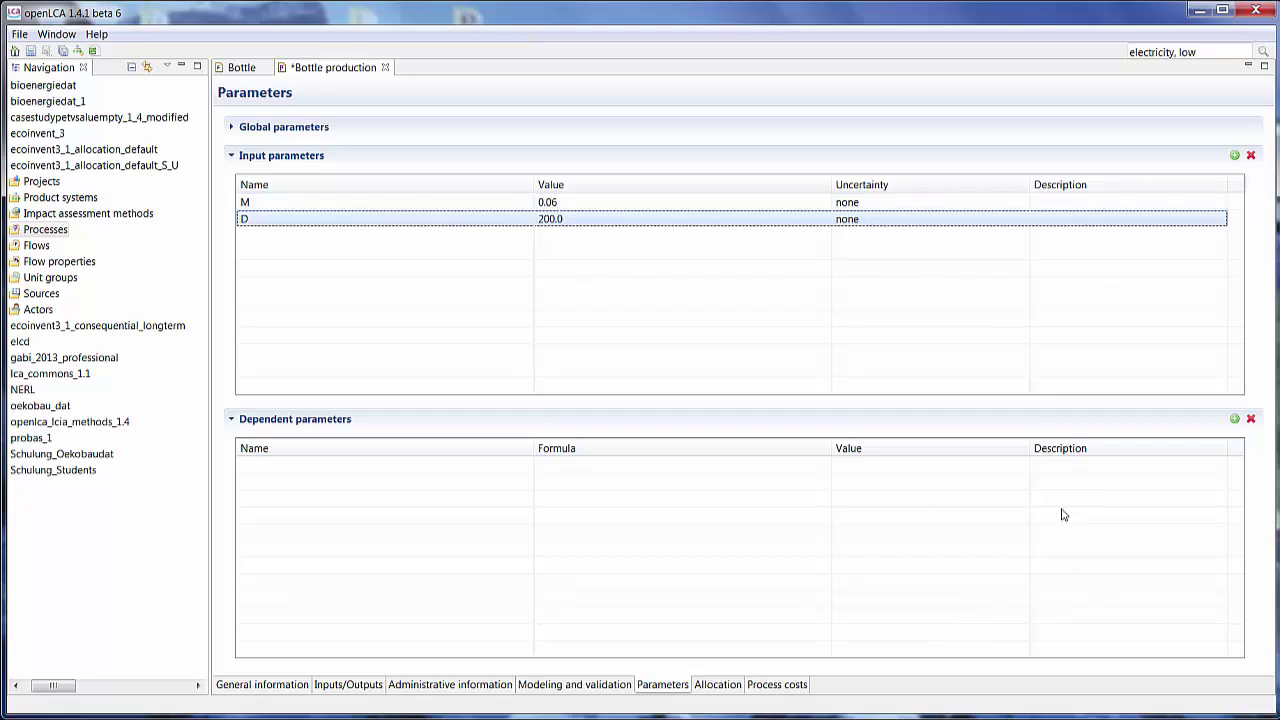
# Add dependent parameter E with formula 20*M (1.2) and save the process
pyautogui.click(1234, 418)
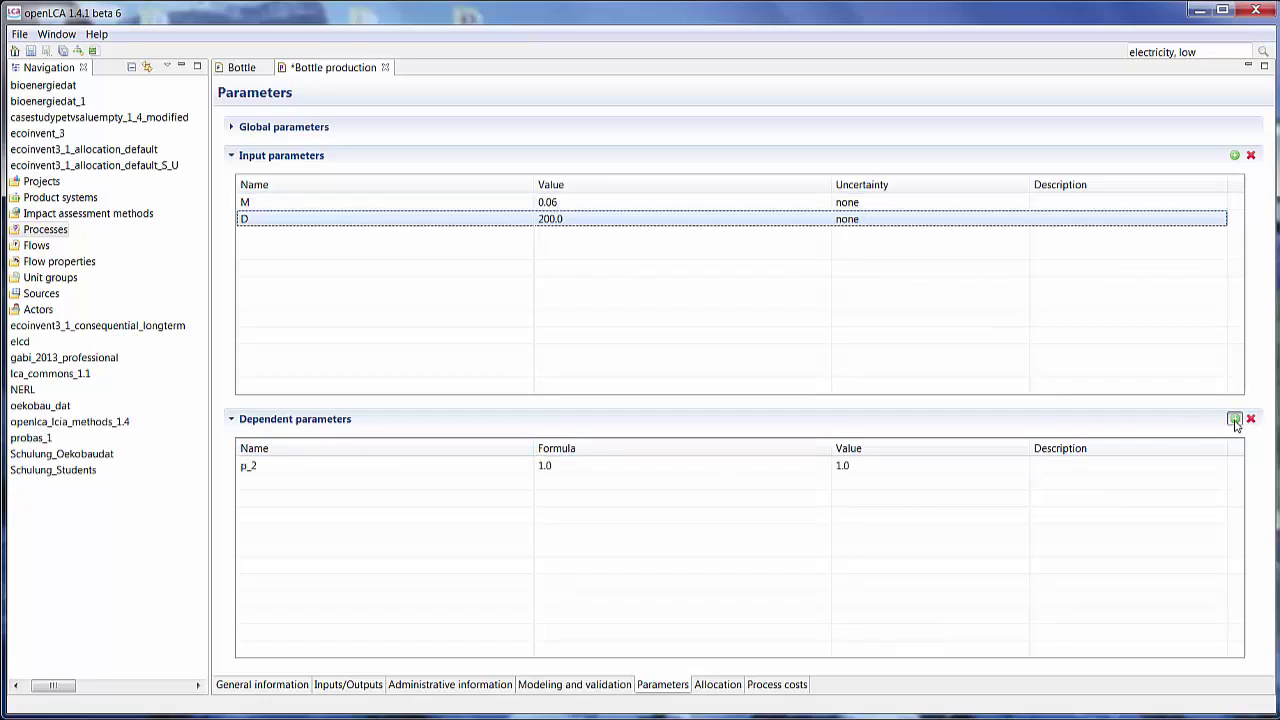
pyautogui.click(496, 466)
pyautogui.write('E')
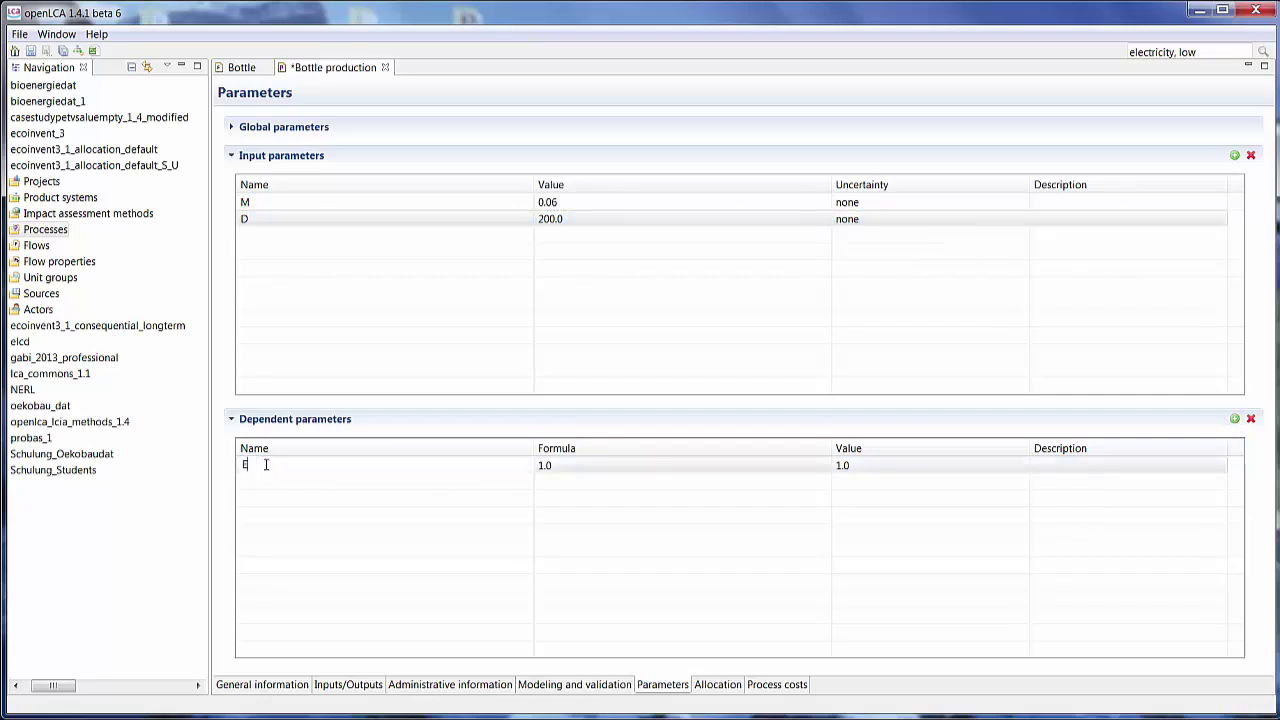
pyautogui.click(565, 466)
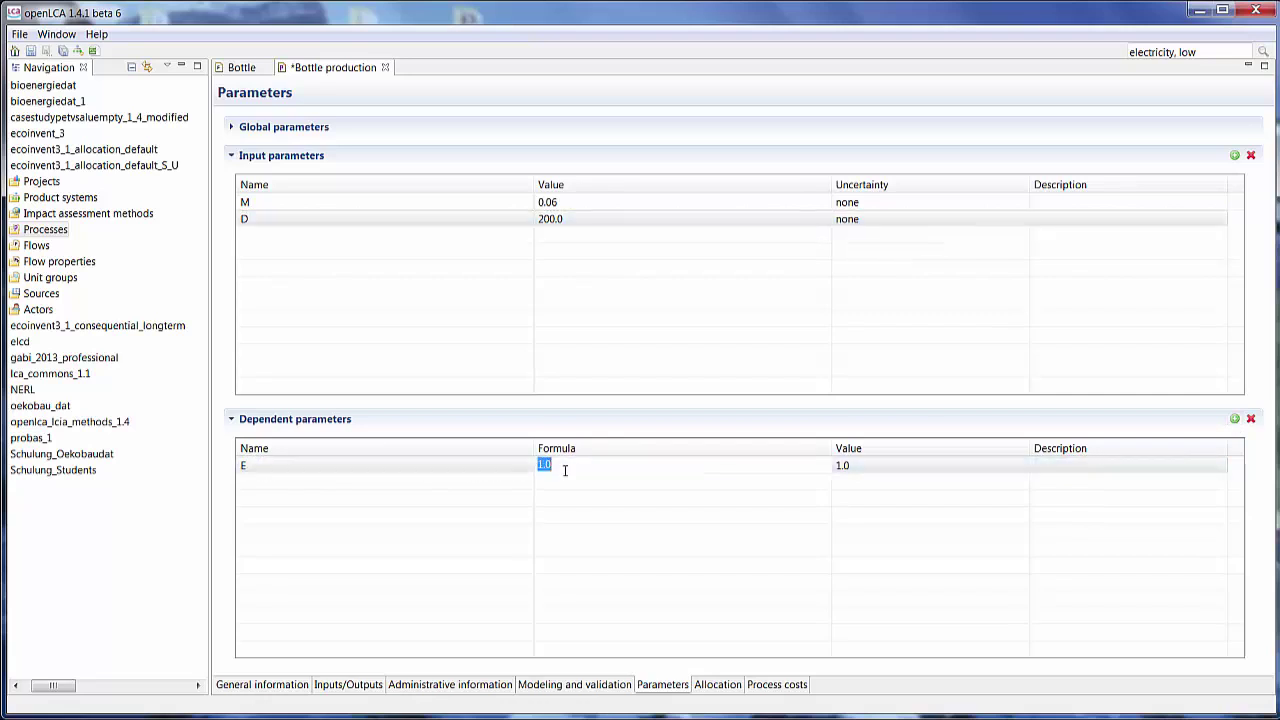
pyautogui.write('20*M')
pyautogui.click(31, 51)
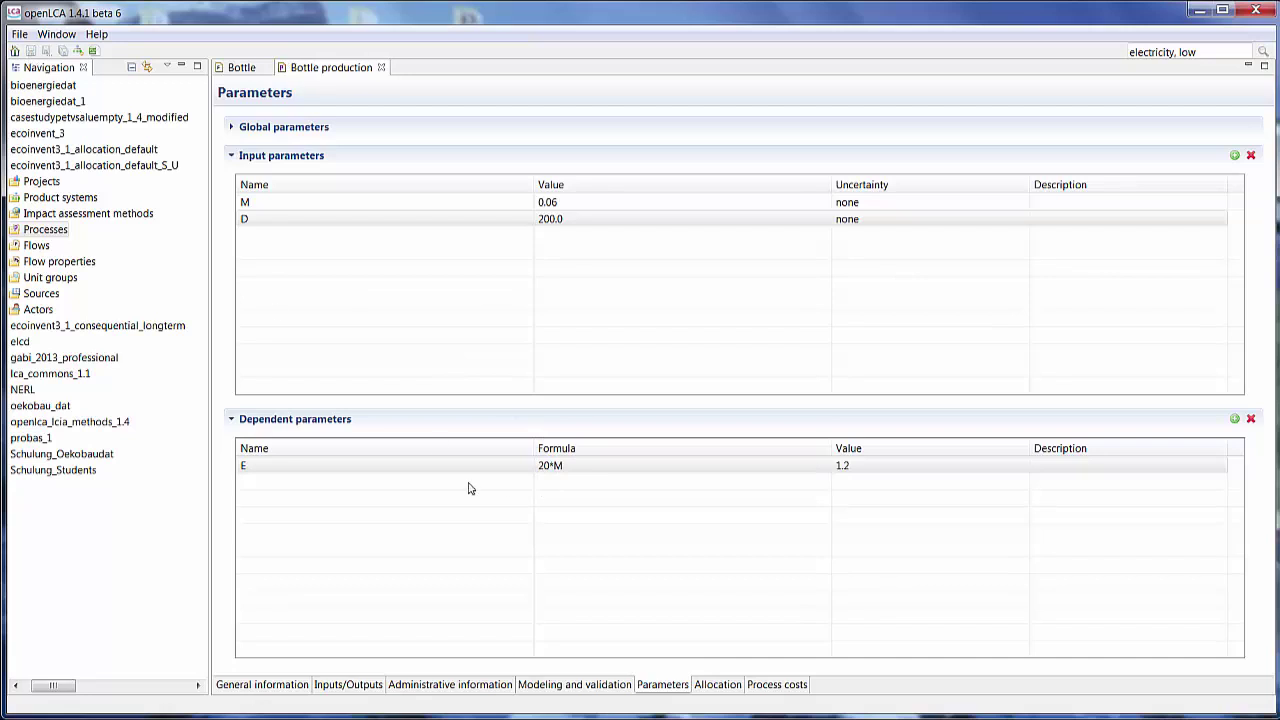
# Enter amount formulas: transport M*D, electricity E, polyethylene M
pyautogui.click(349, 684)
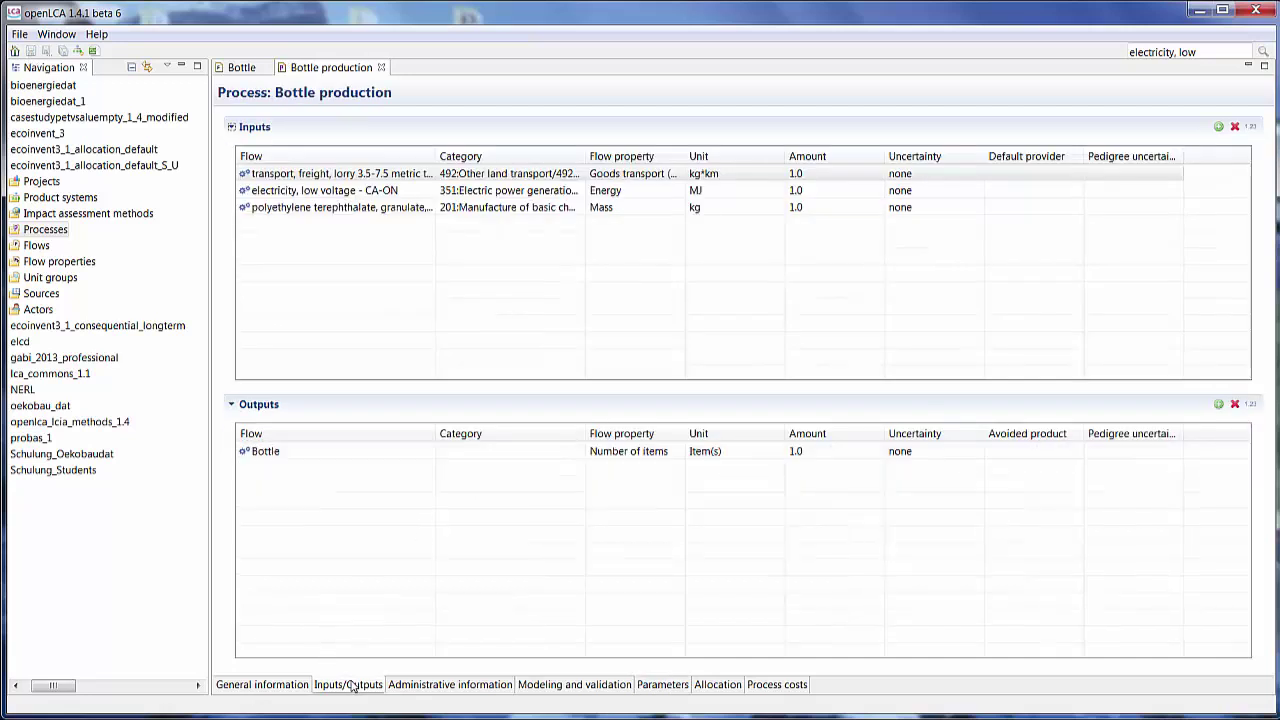
pyautogui.click(820, 176)
pyautogui.write('M*D')
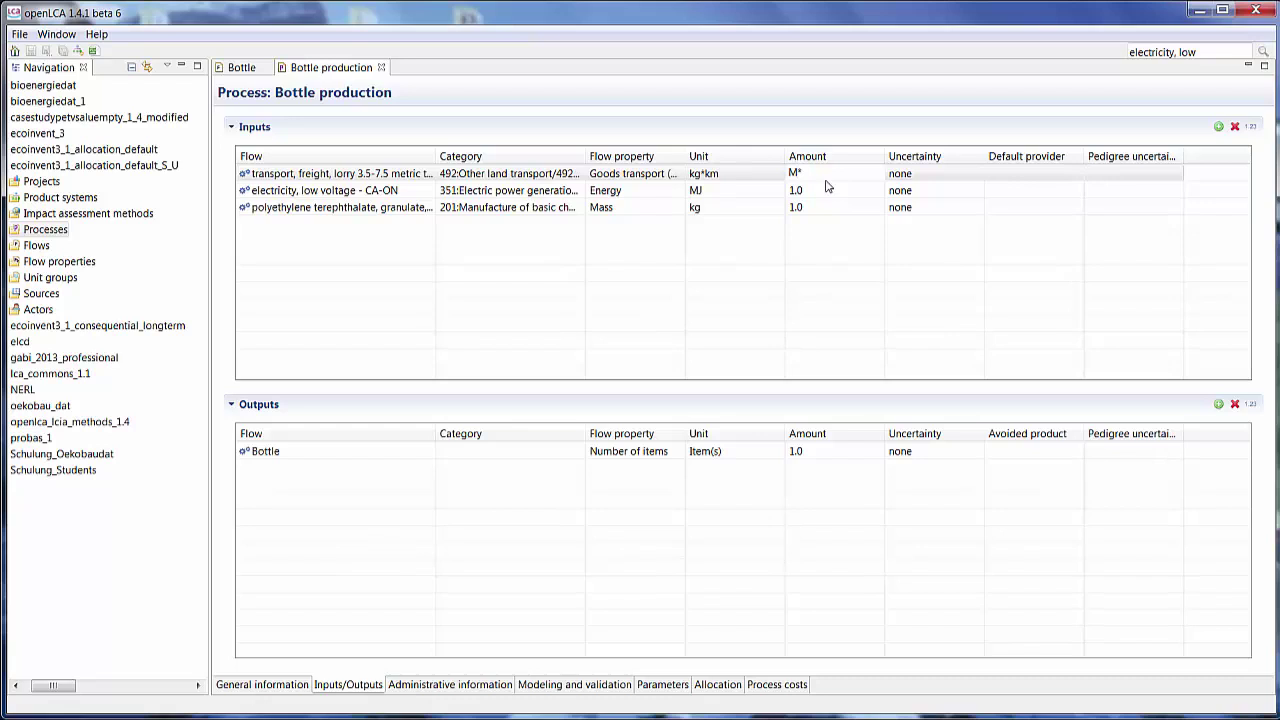
pyautogui.click(827, 189)
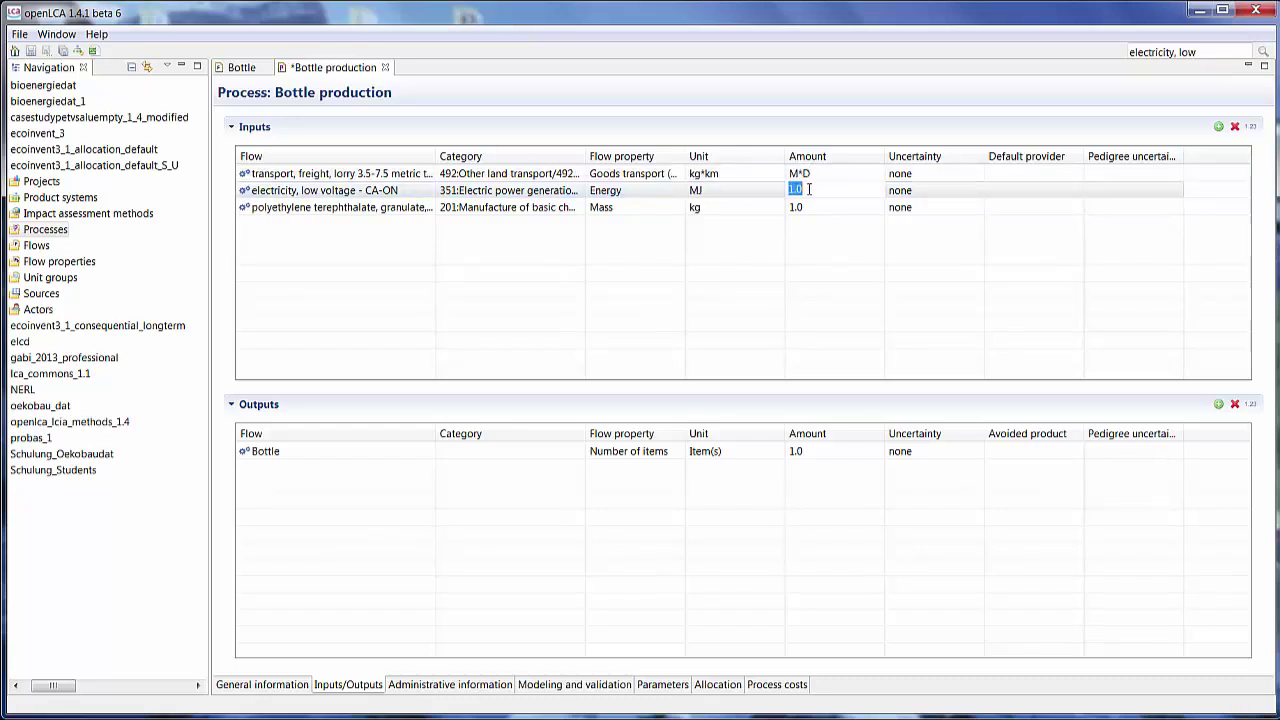
pyautogui.write('E')
pyautogui.click(809, 205)
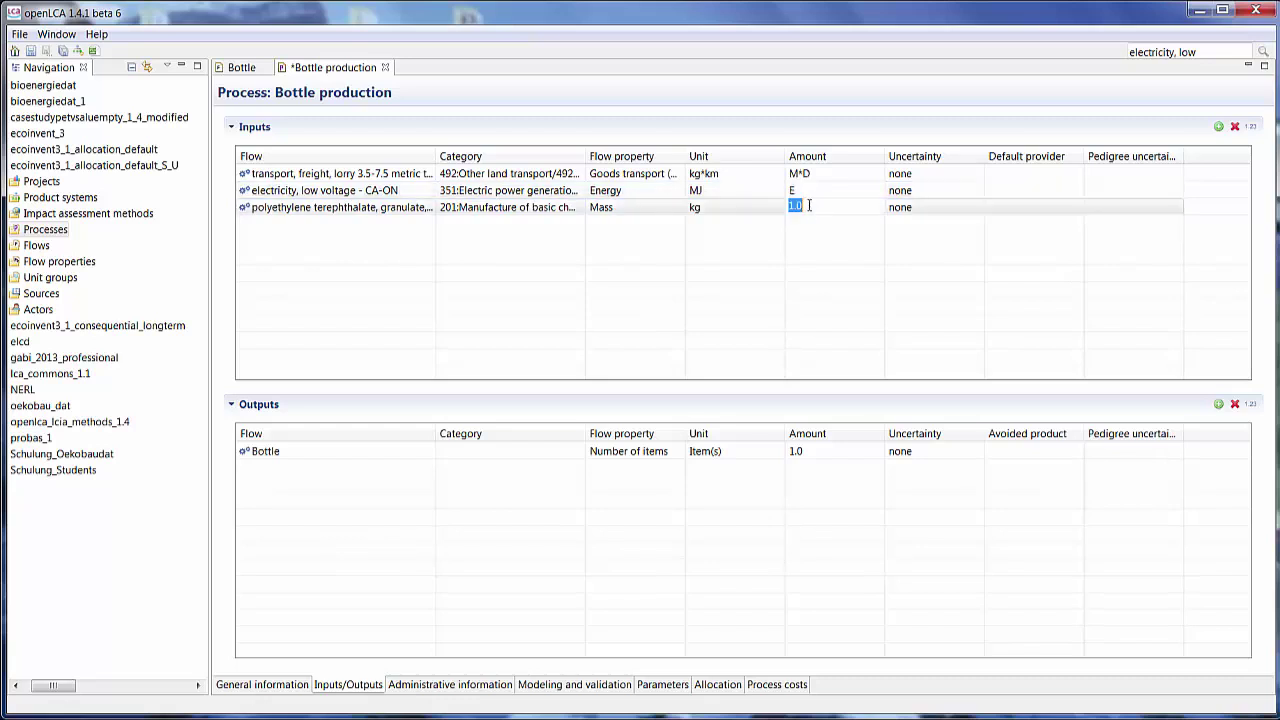
pyautogui.write('M')
pyautogui.click(580, 176)
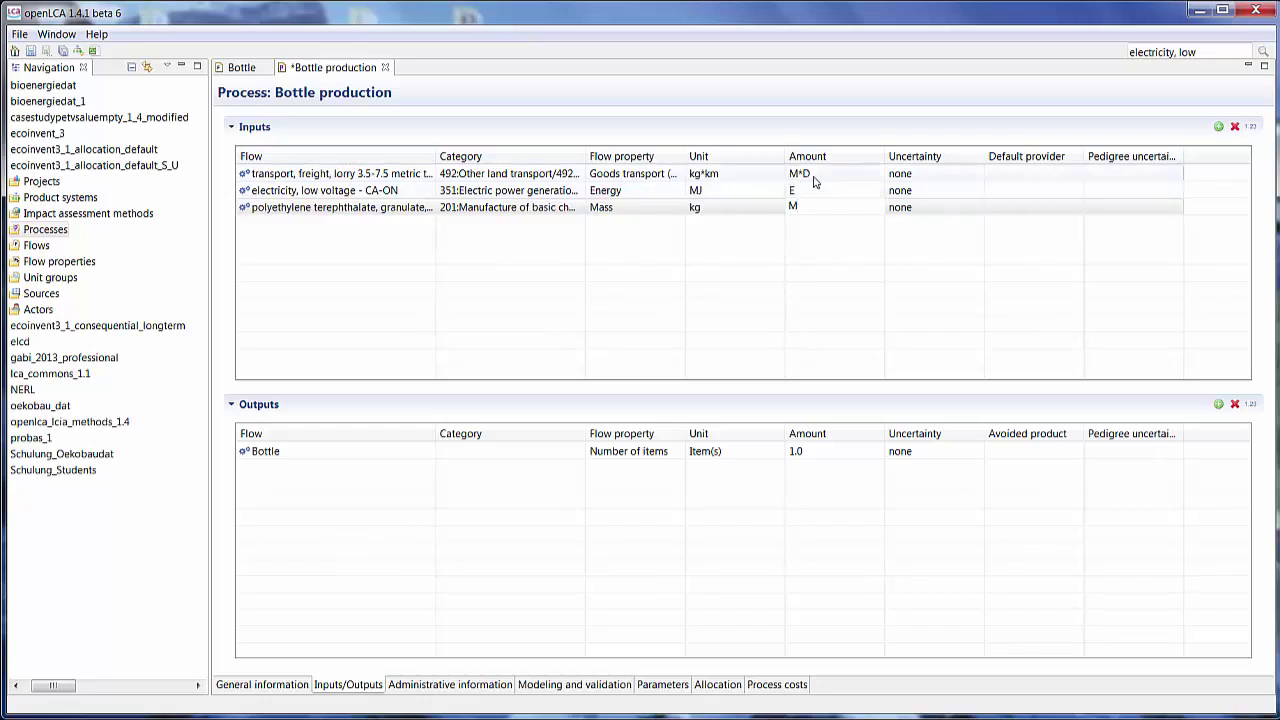
# Toggle between calculated values and formulas to verify 12.0 kg*km transport and 1.2 MJ electricity
pyautogui.click(1251, 128)
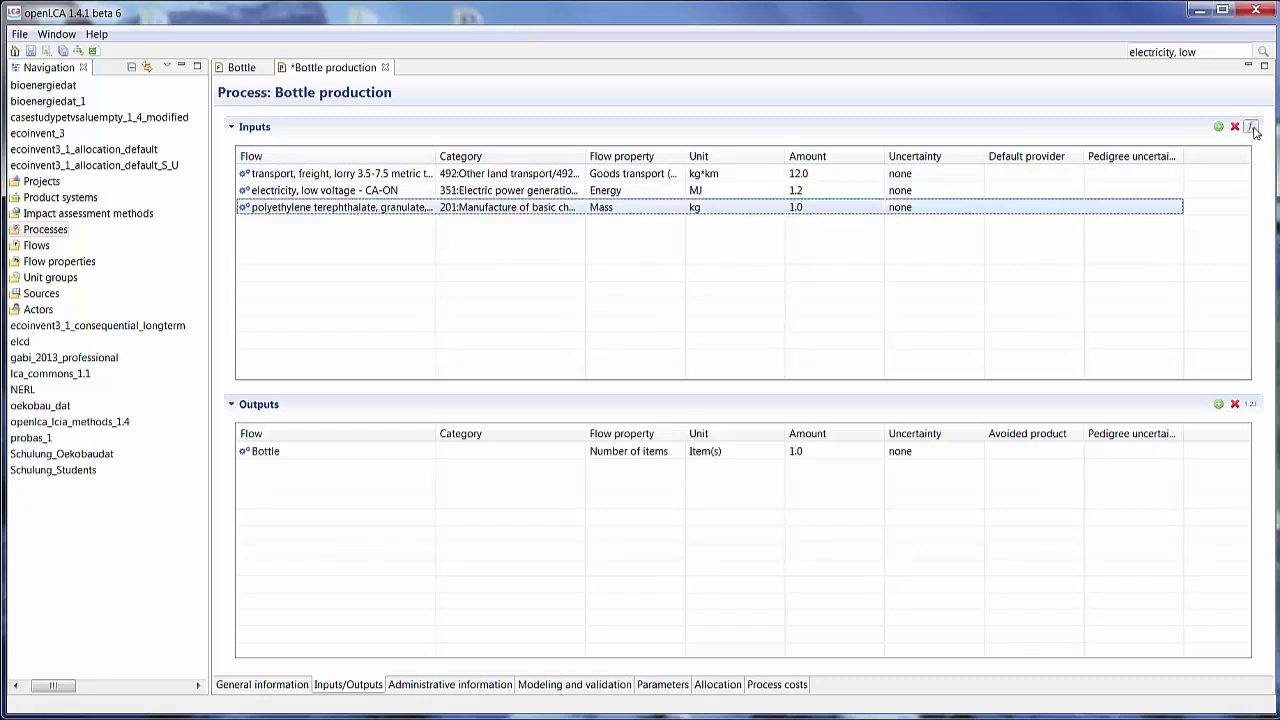
pyautogui.click(1251, 128)
pyautogui.click(1251, 128)
pyautogui.click(1251, 128)
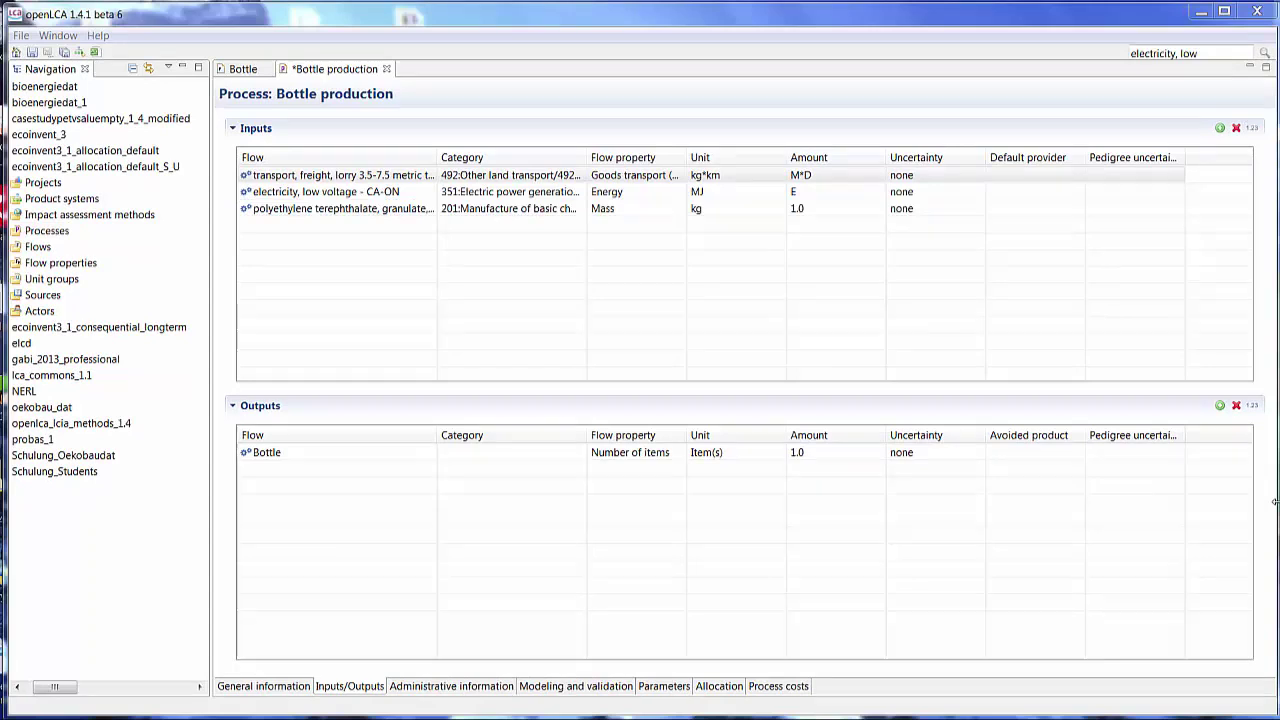
# Choose default providers: one for transport, U - CA-ON for electricity, U - RoW for PET granulate
pyautogui.click(1054, 180)
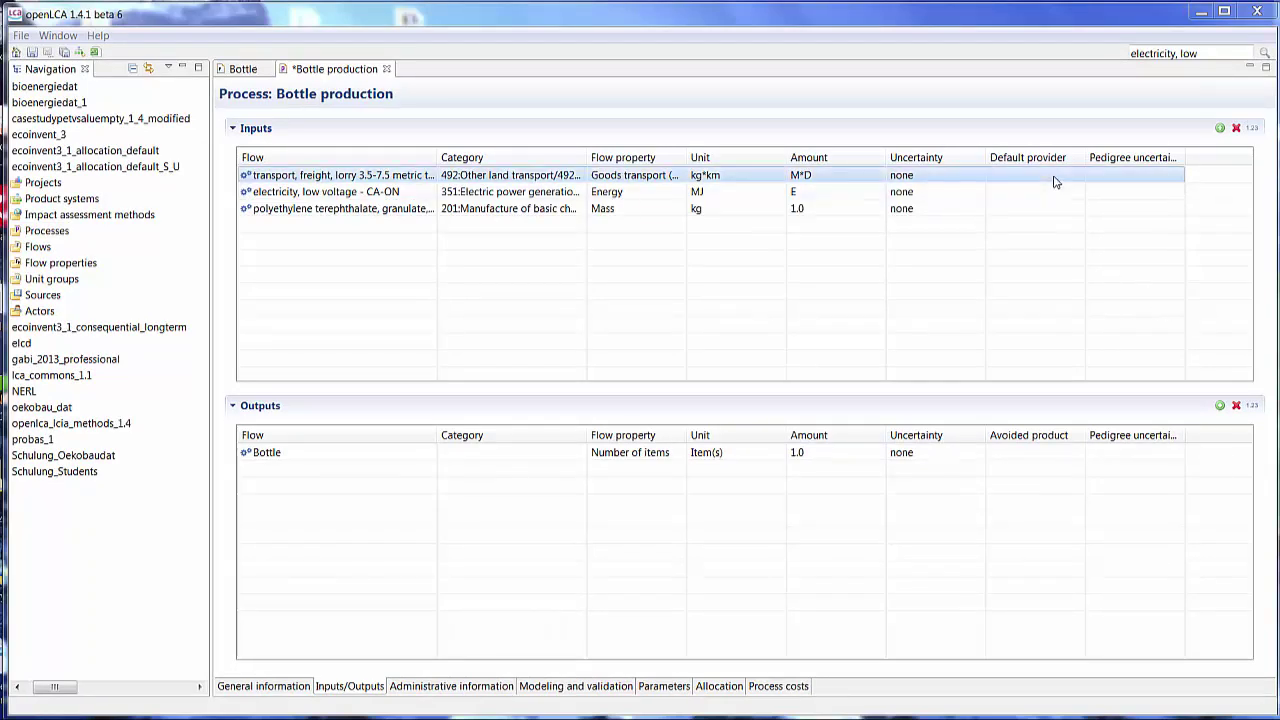
pyautogui.click(1078, 175)
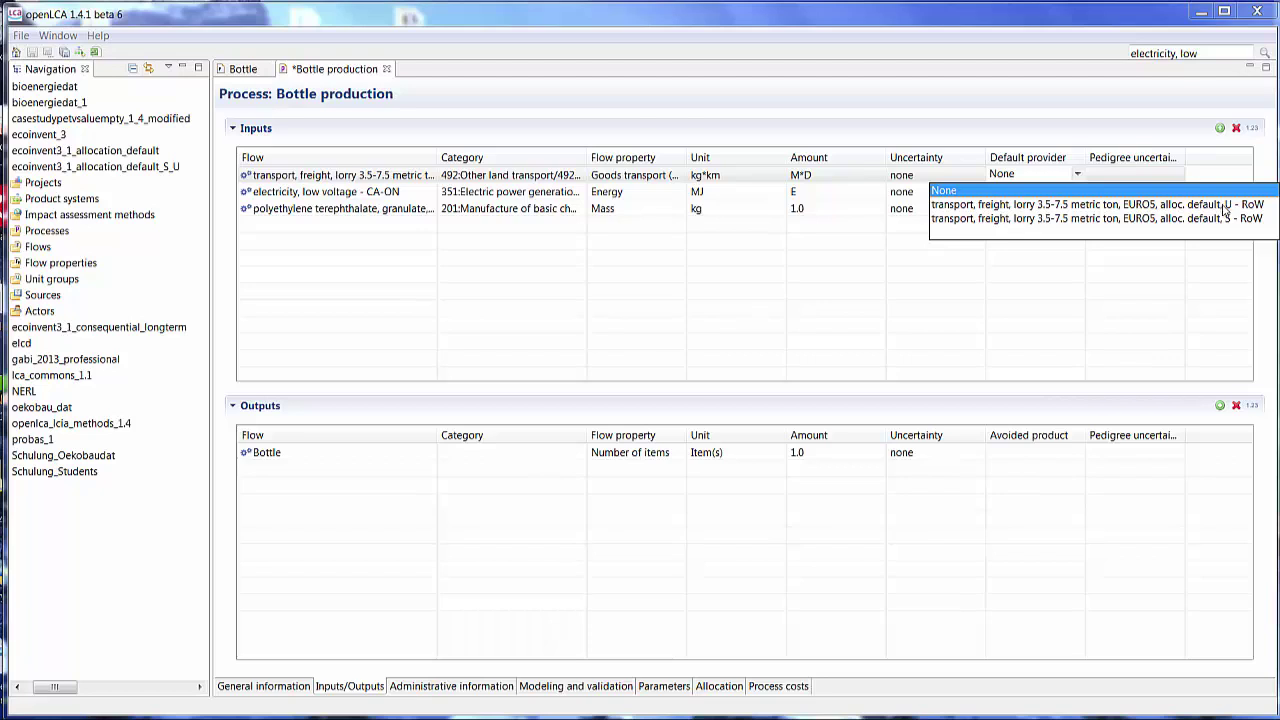
pyautogui.click(1225, 205)
pyautogui.click(1080, 193)
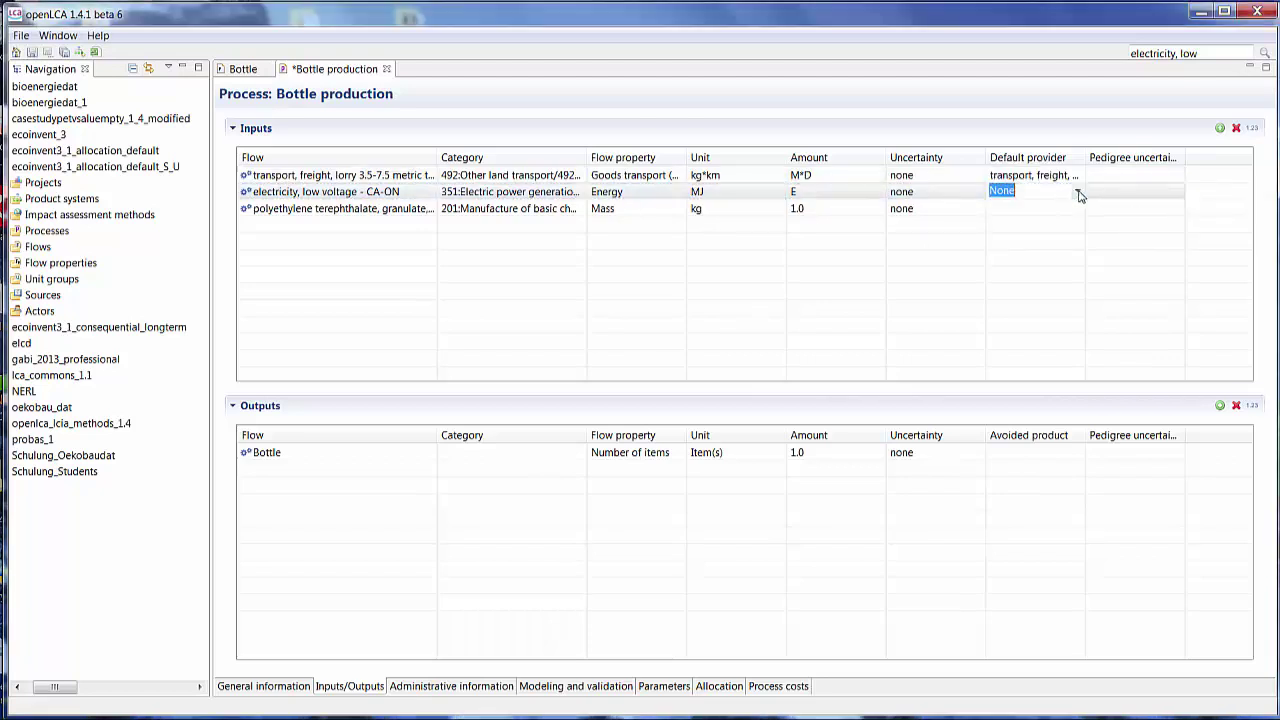
pyautogui.click(1078, 193)
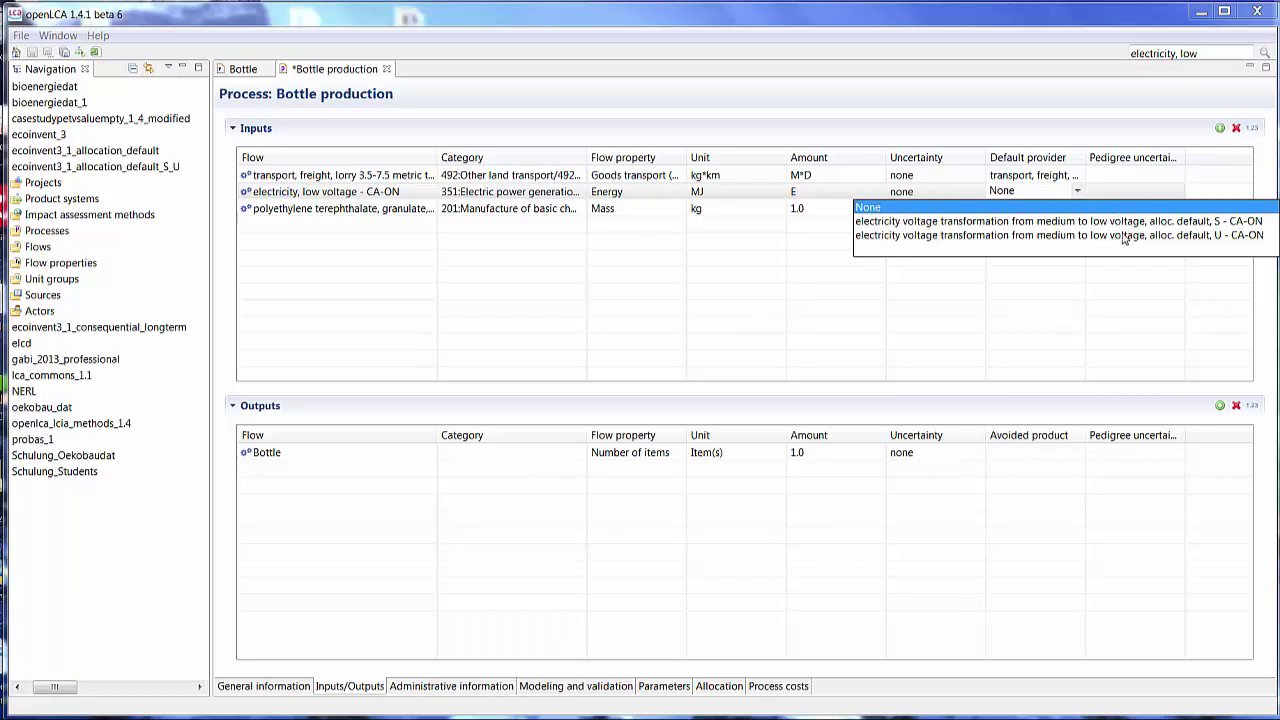
pyautogui.click(1123, 236)
pyautogui.click(1058, 208)
pyautogui.click(1079, 208)
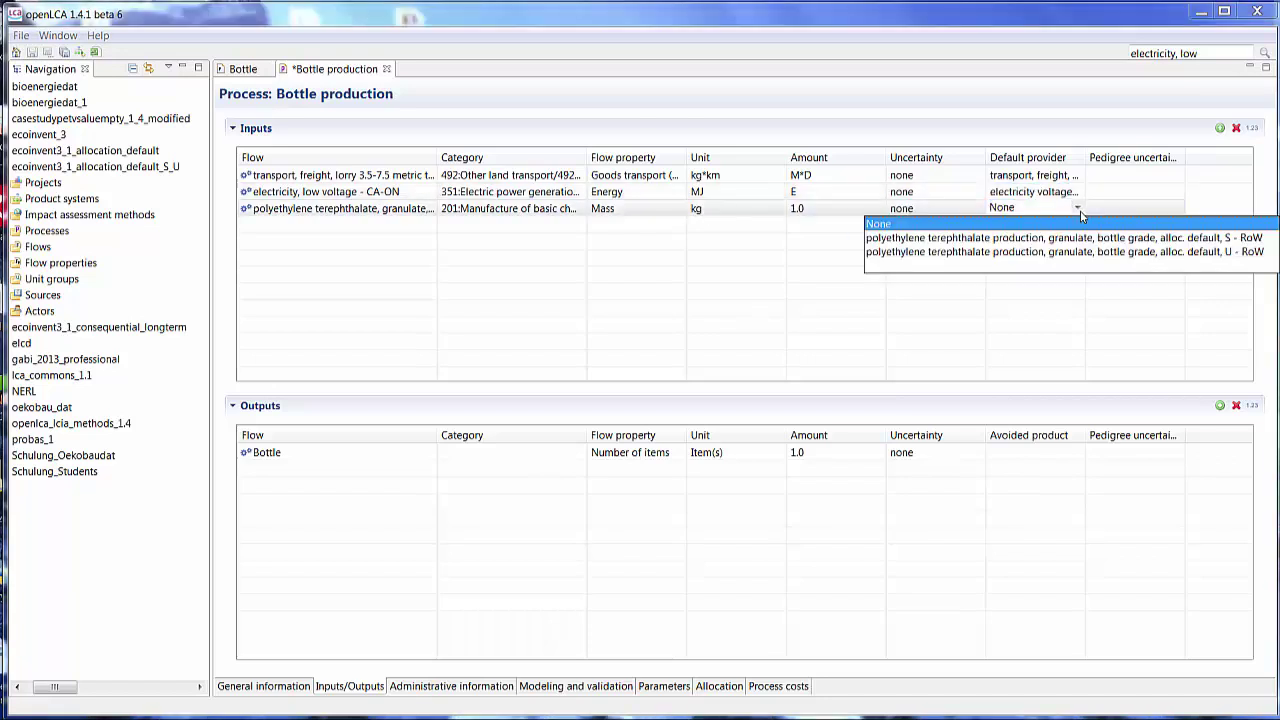
pyautogui.click(1081, 254)
pyautogui.click(1081, 261)
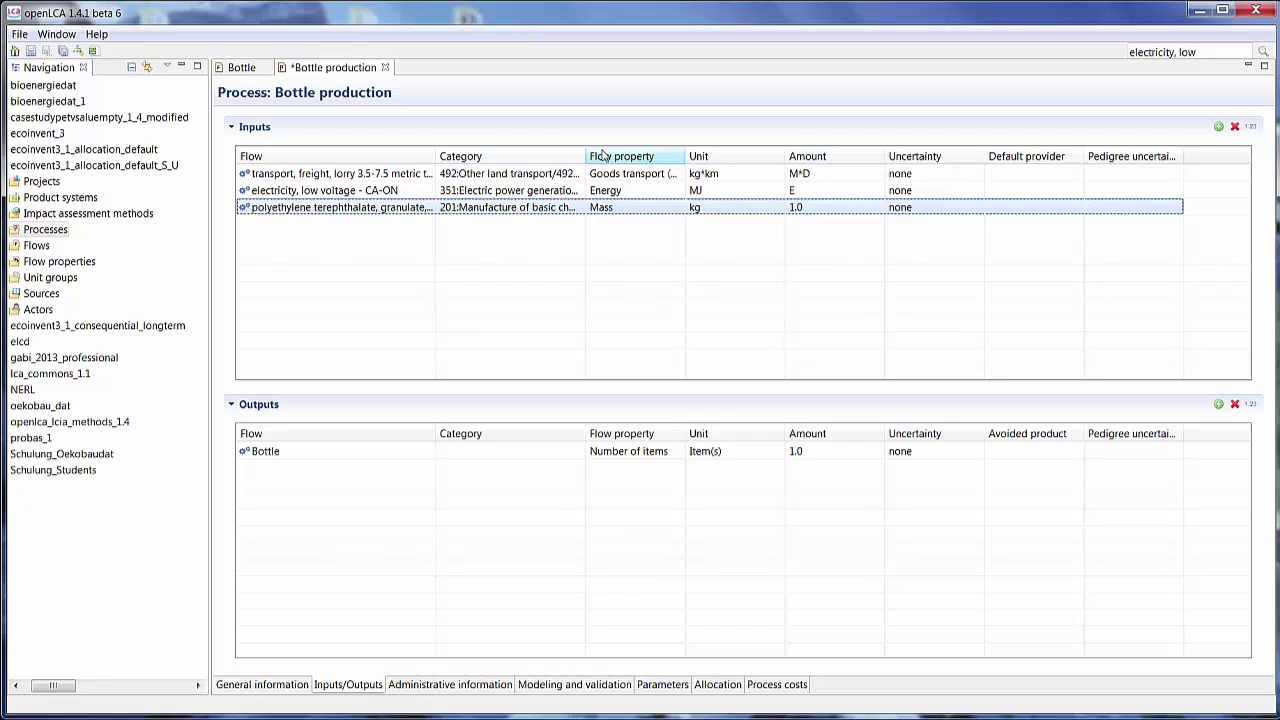
# Save the Bottle production process from its General information page
pyautogui.click(262, 685)
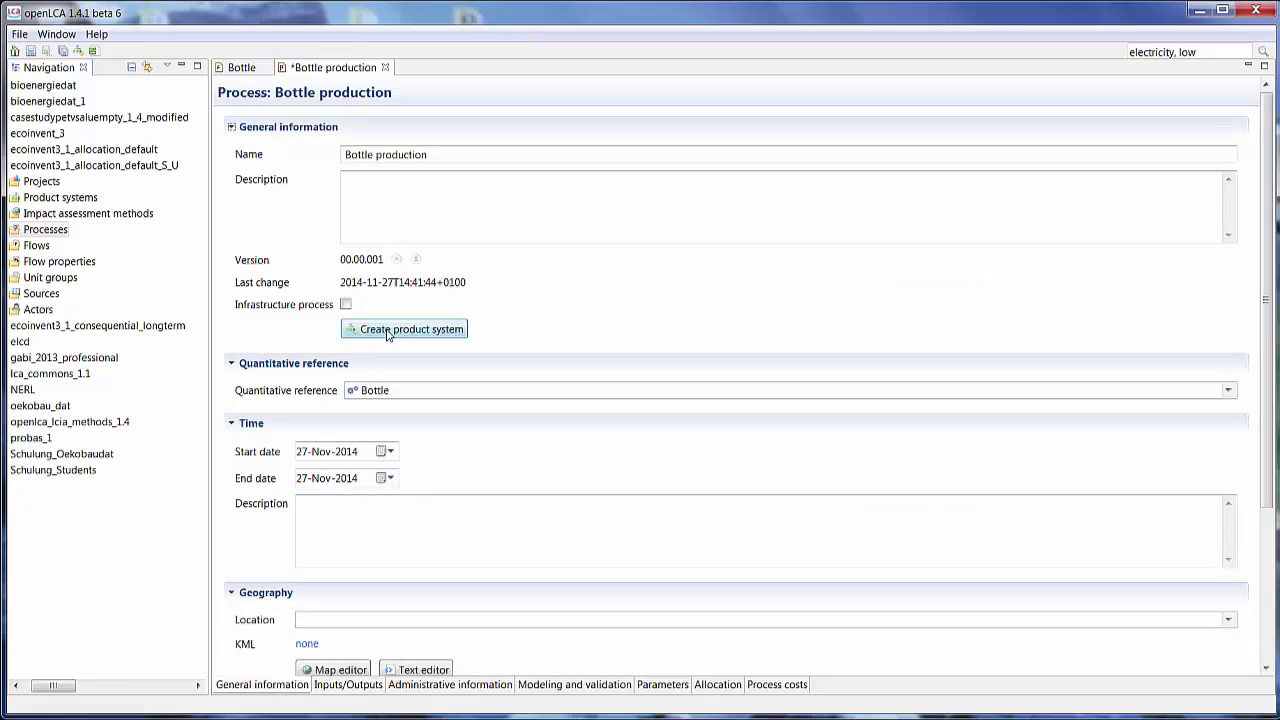
pyautogui.click(26, 203)
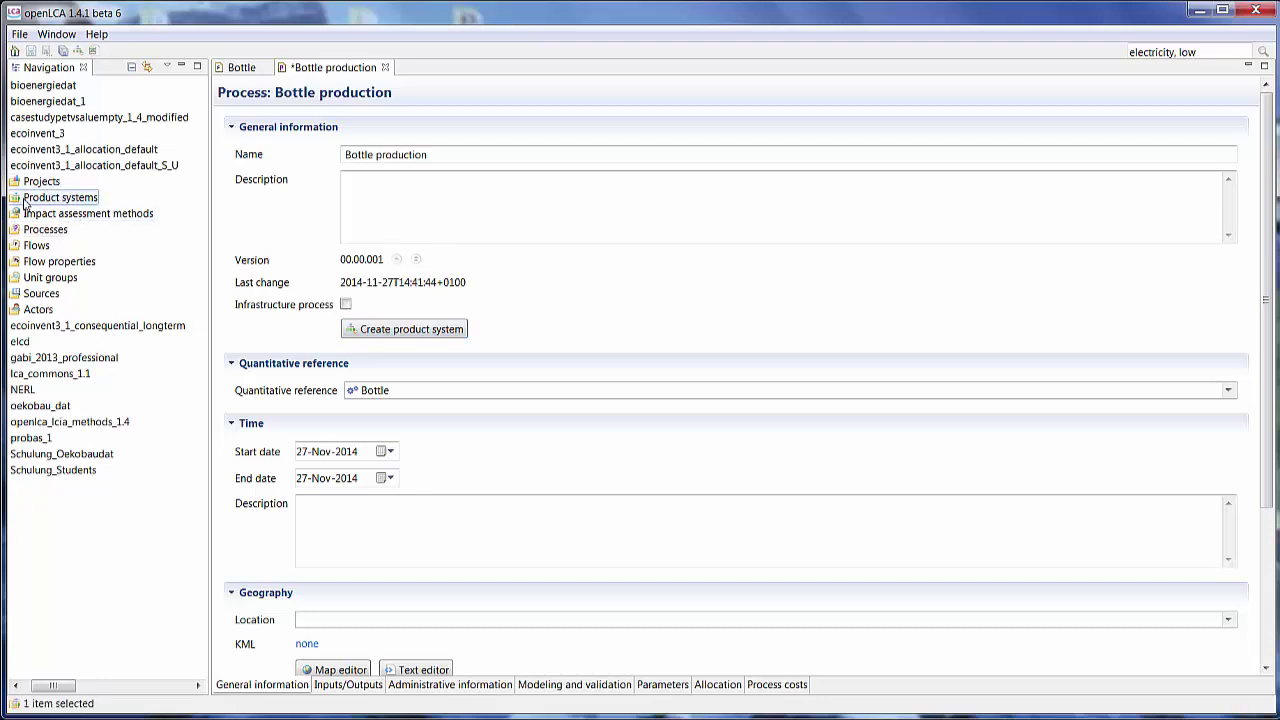
pyautogui.rightClick(26, 205)
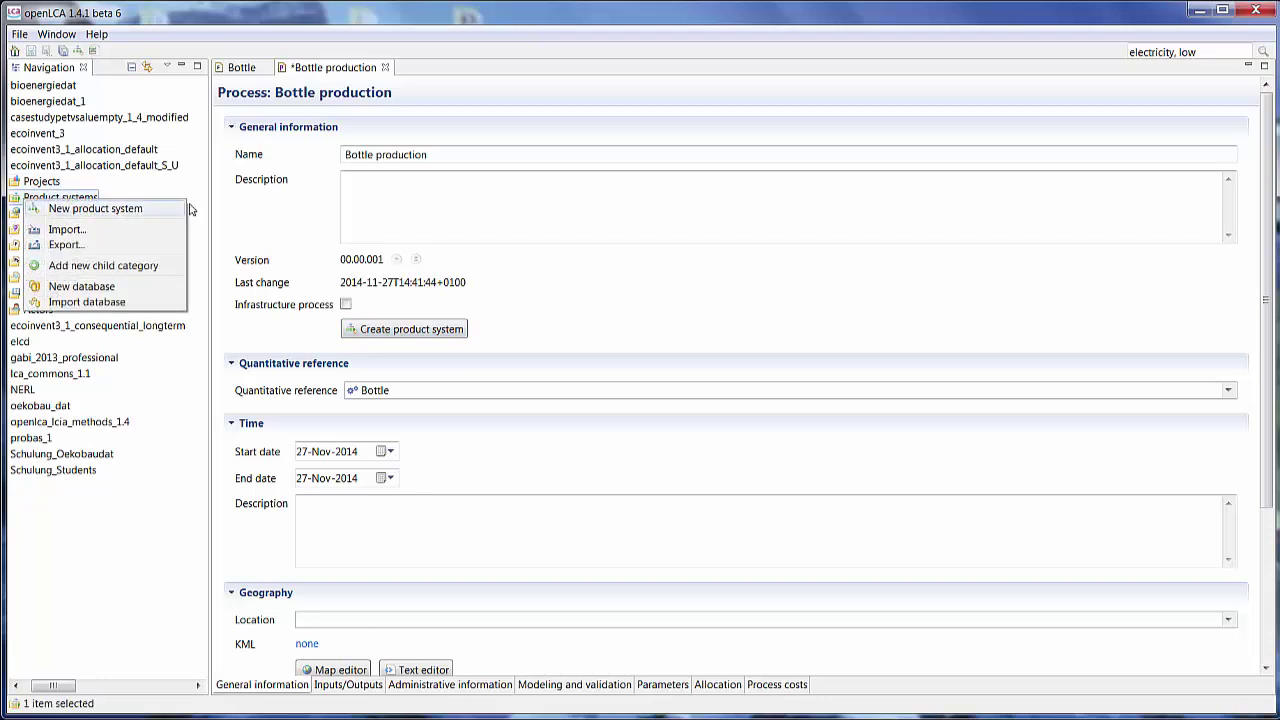
pyautogui.click(282, 208)
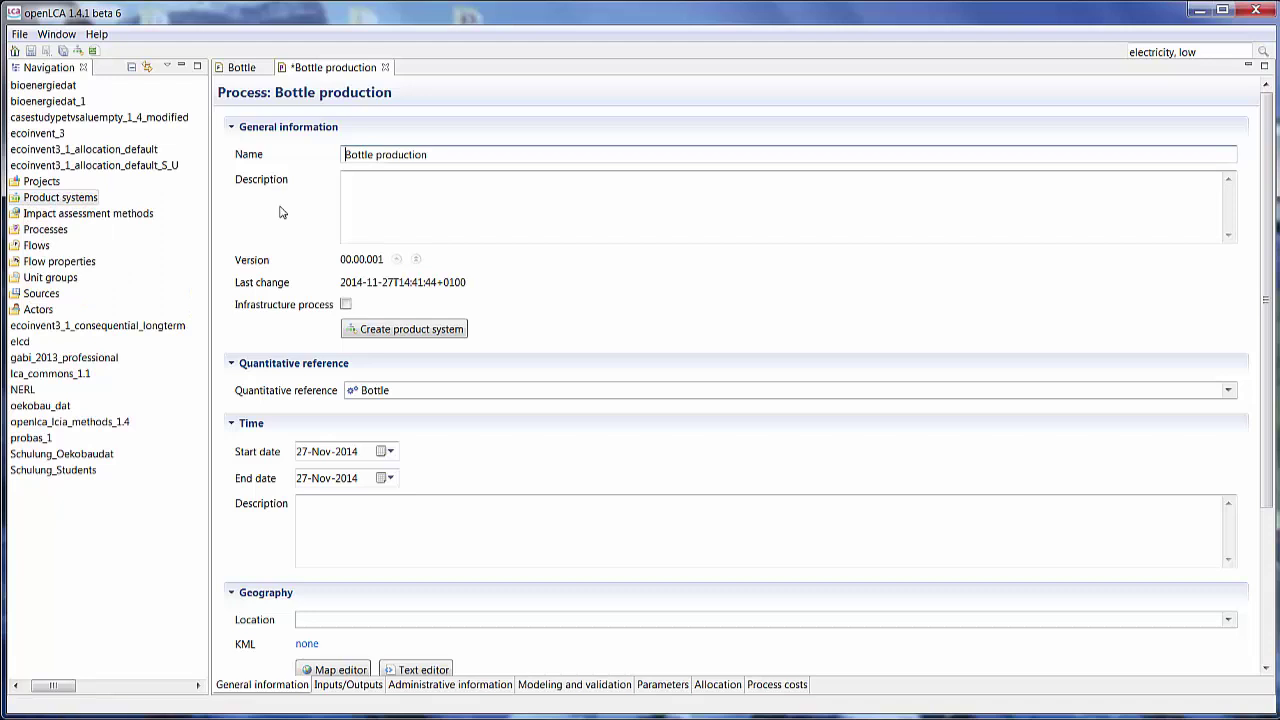
pyautogui.click(31, 49)
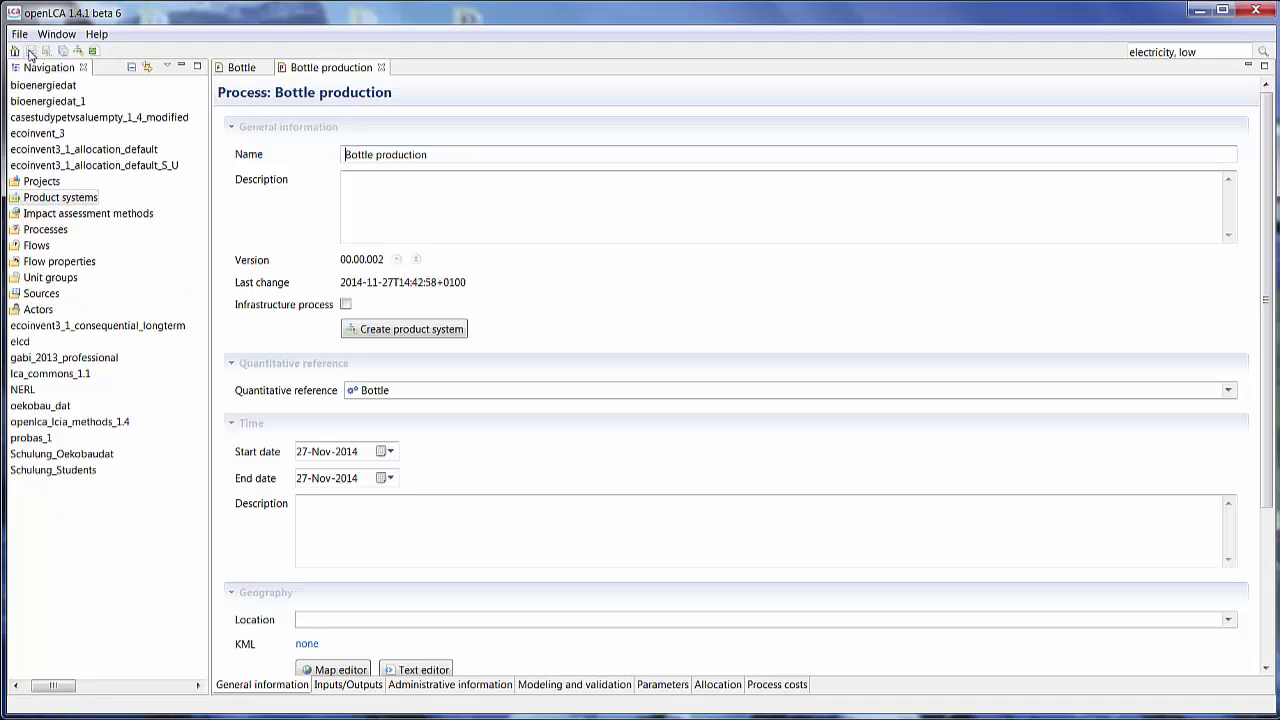
# Create a Bottle production product system without adding connected processes
pyautogui.click(404, 330)
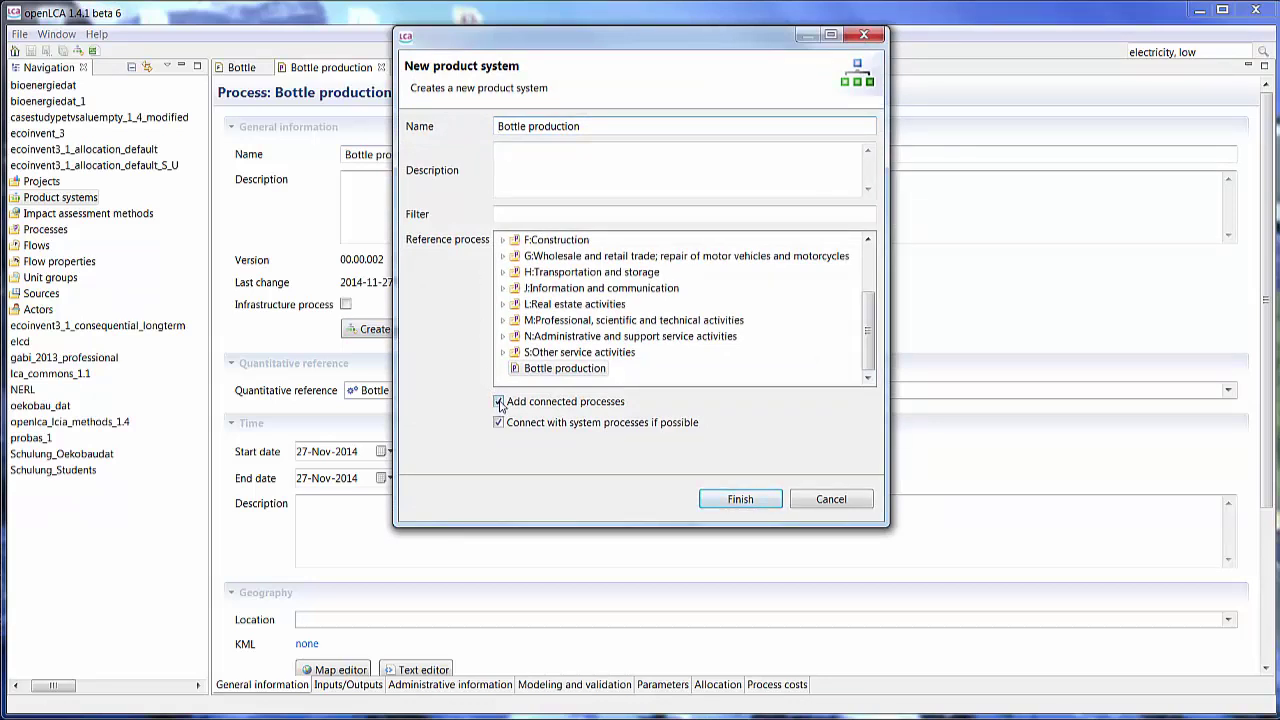
pyautogui.click(499, 402)
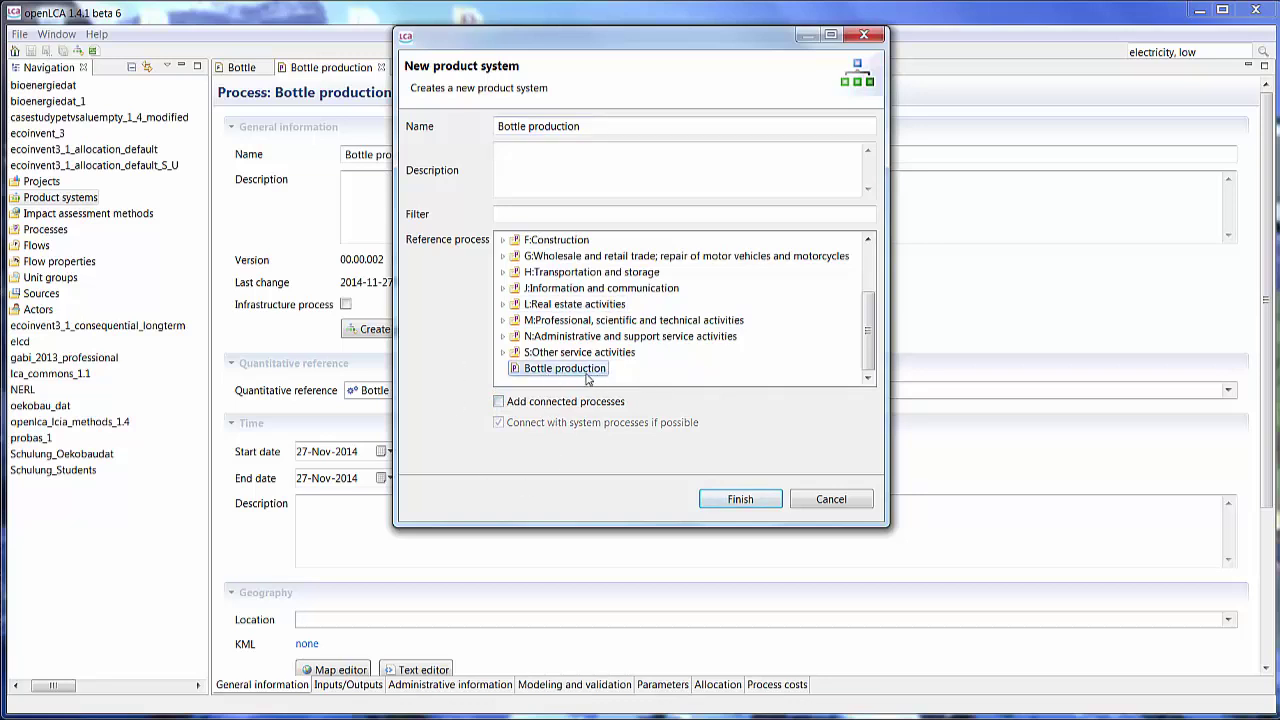
pyautogui.click(741, 502)
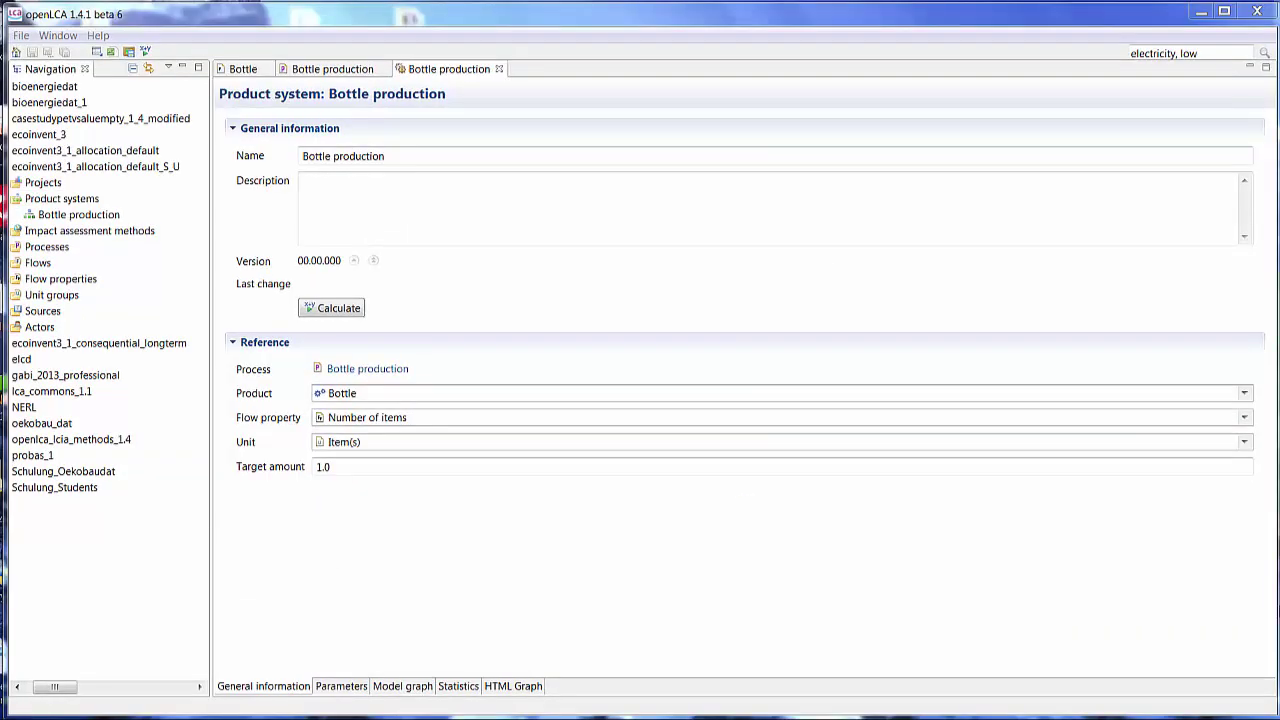
# Centre the Bottle production box in the model graph and widen it so input names show
pyautogui.click(390, 688)
pyautogui.moveTo(294, 157); pyautogui.dragTo(772, 375)
pyautogui.moveTo(837, 307); pyautogui.dragTo(938, 306)
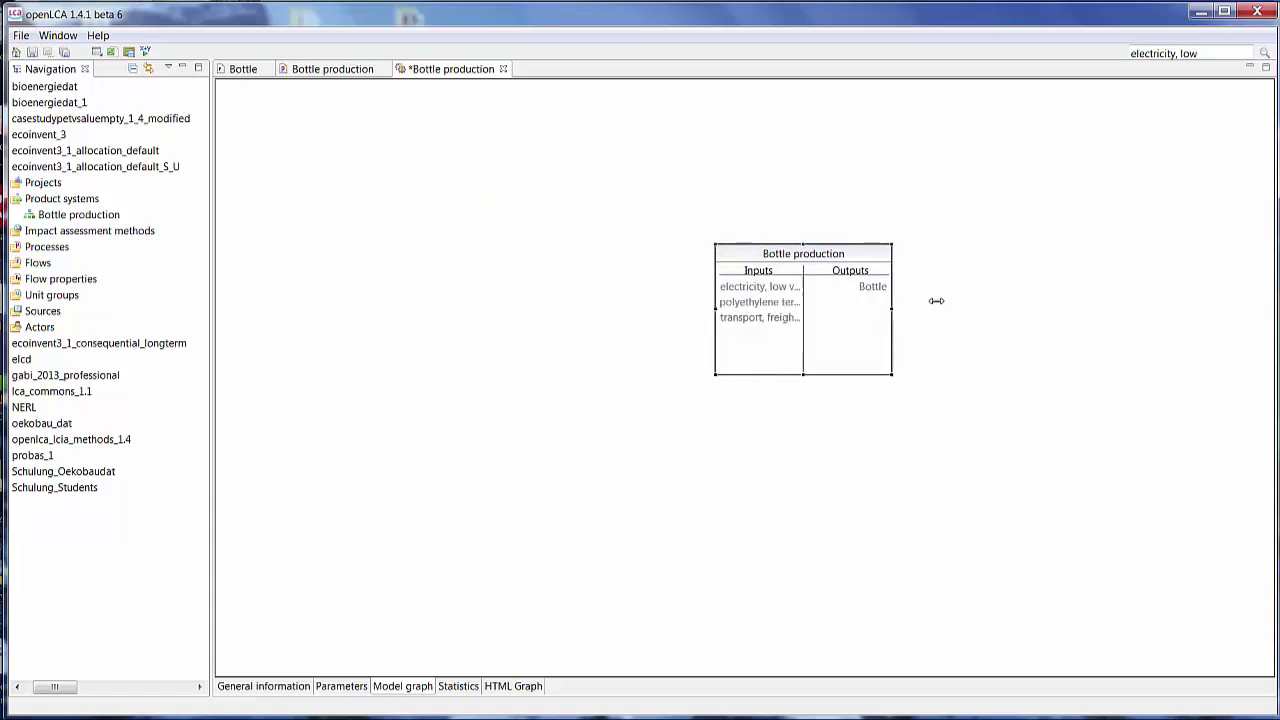
# Add and connect the U - CA-ON electricity provider to the electricity input
pyautogui.rightClick(767, 307)
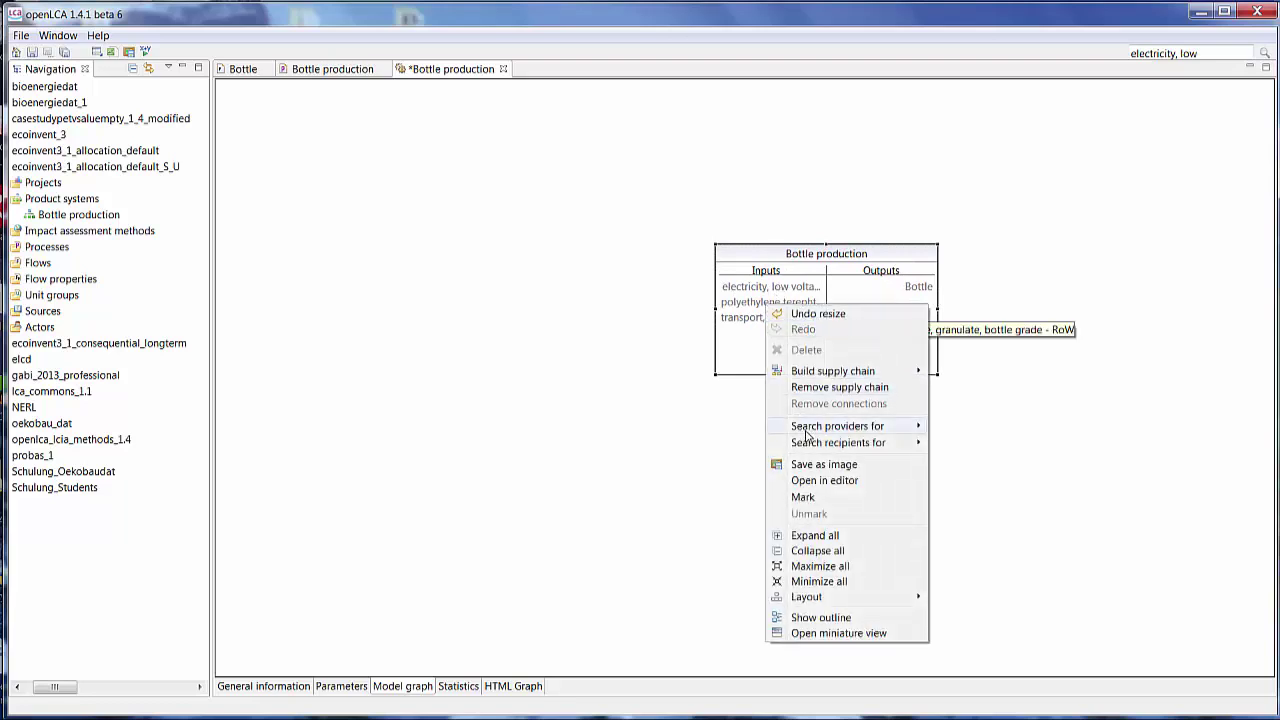
pyautogui.moveTo(812, 434)
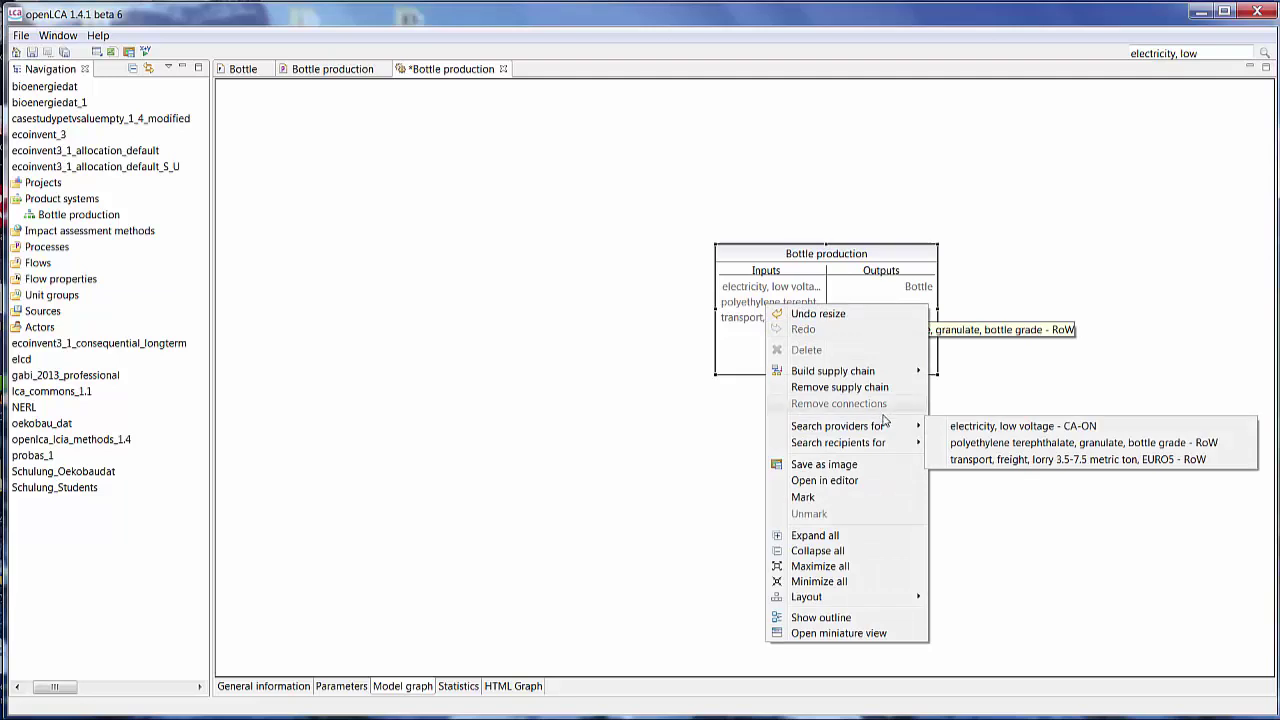
pyautogui.click(958, 426)
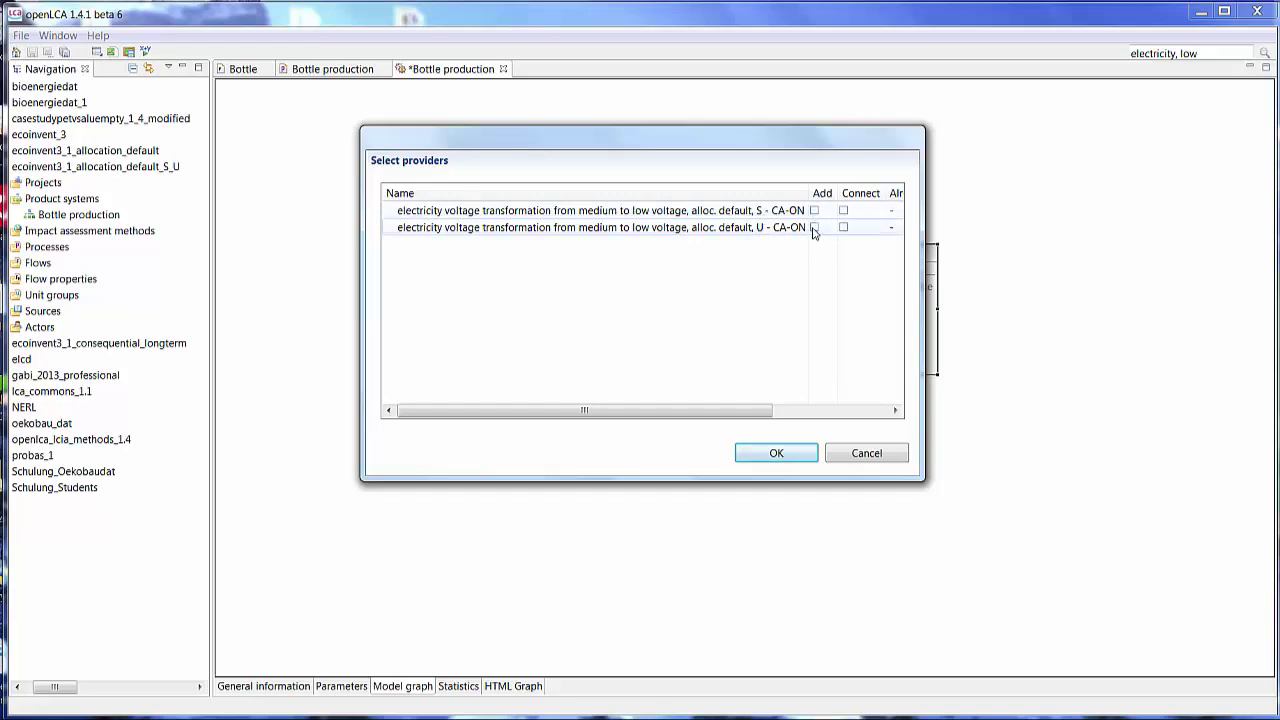
pyautogui.click(842, 228)
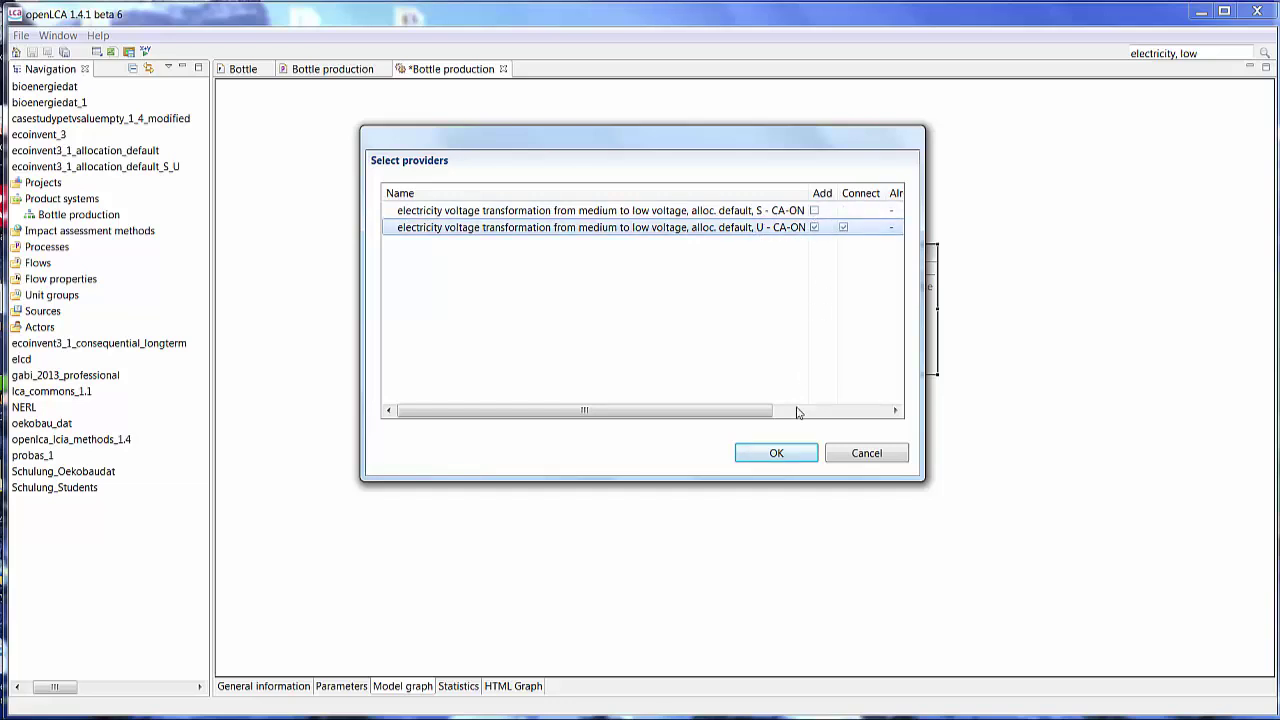
pyautogui.click(777, 457)
# Add and connect the U - RoW polyethylene provider to the PET input
pyautogui.rightClick(440, 322)
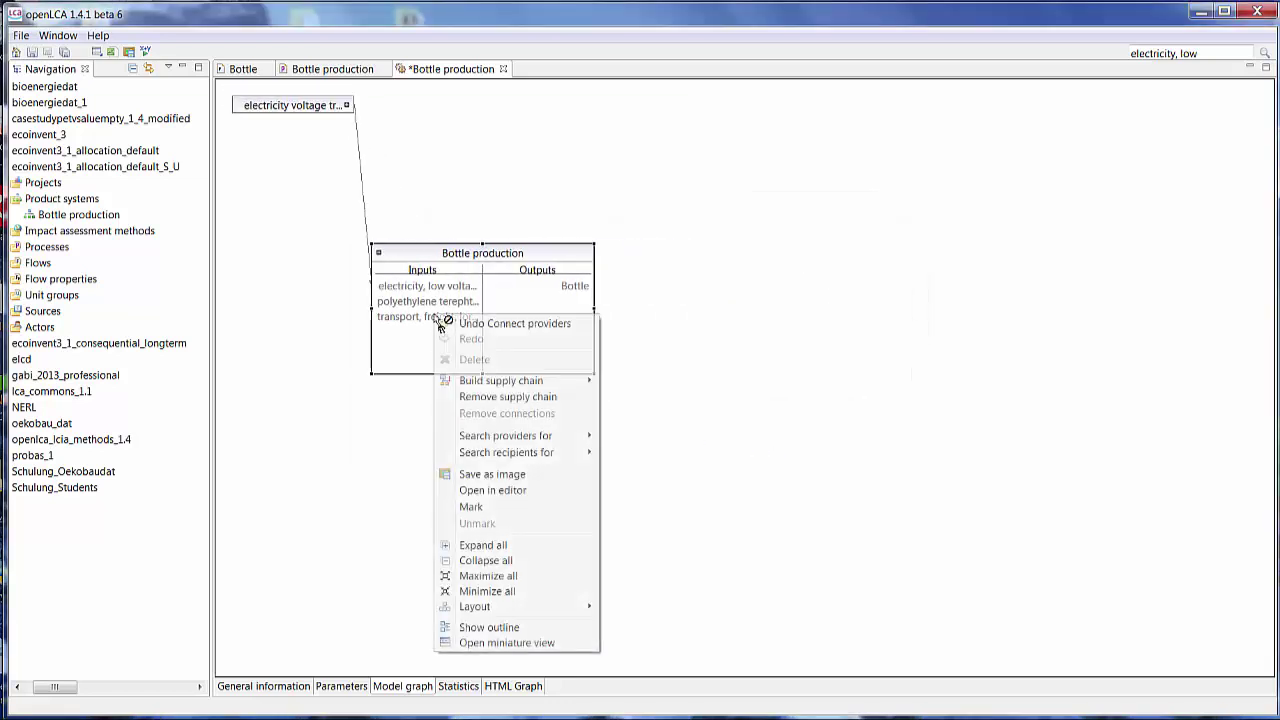
pyautogui.moveTo(518, 441)
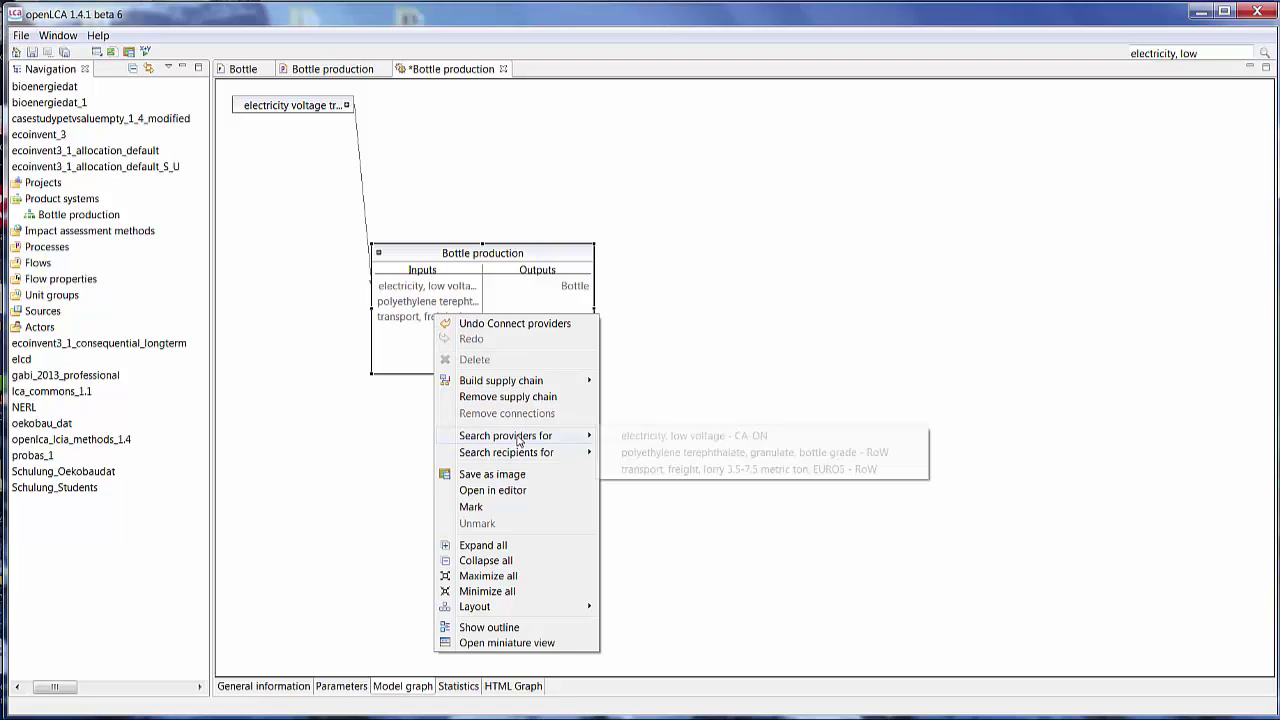
pyautogui.click(646, 453)
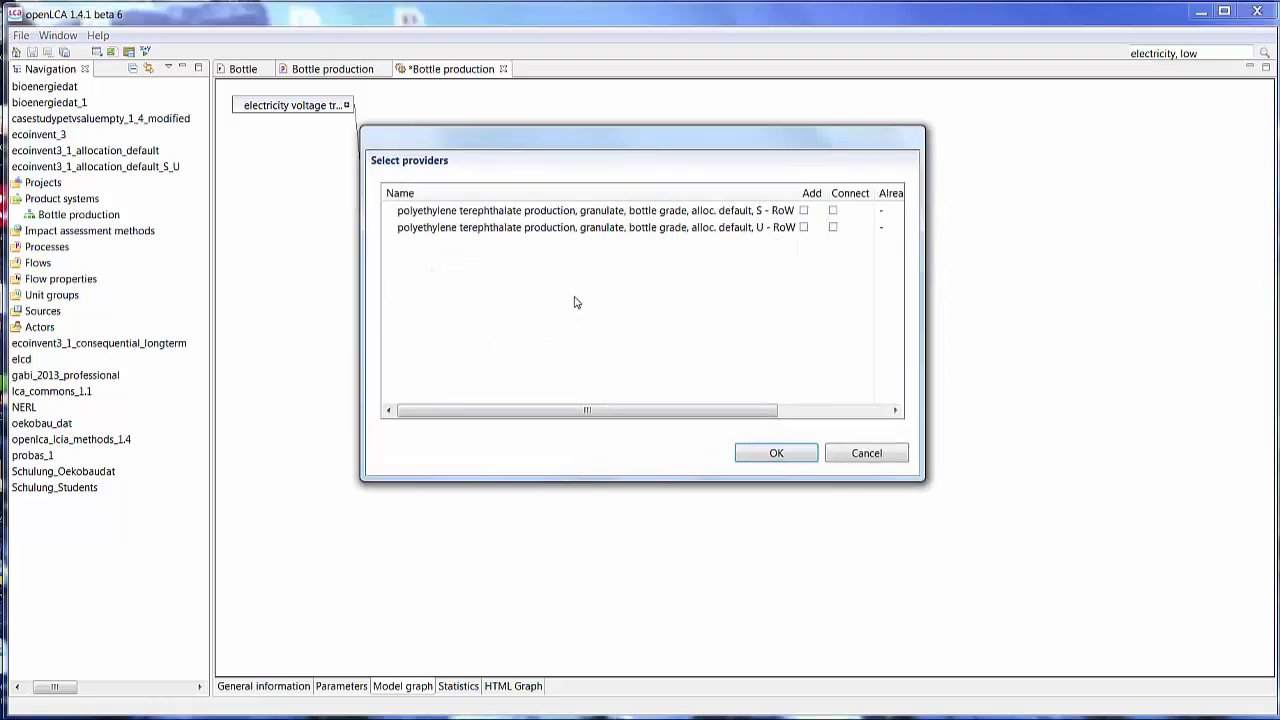
pyautogui.click(832, 227)
pyautogui.click(770, 453)
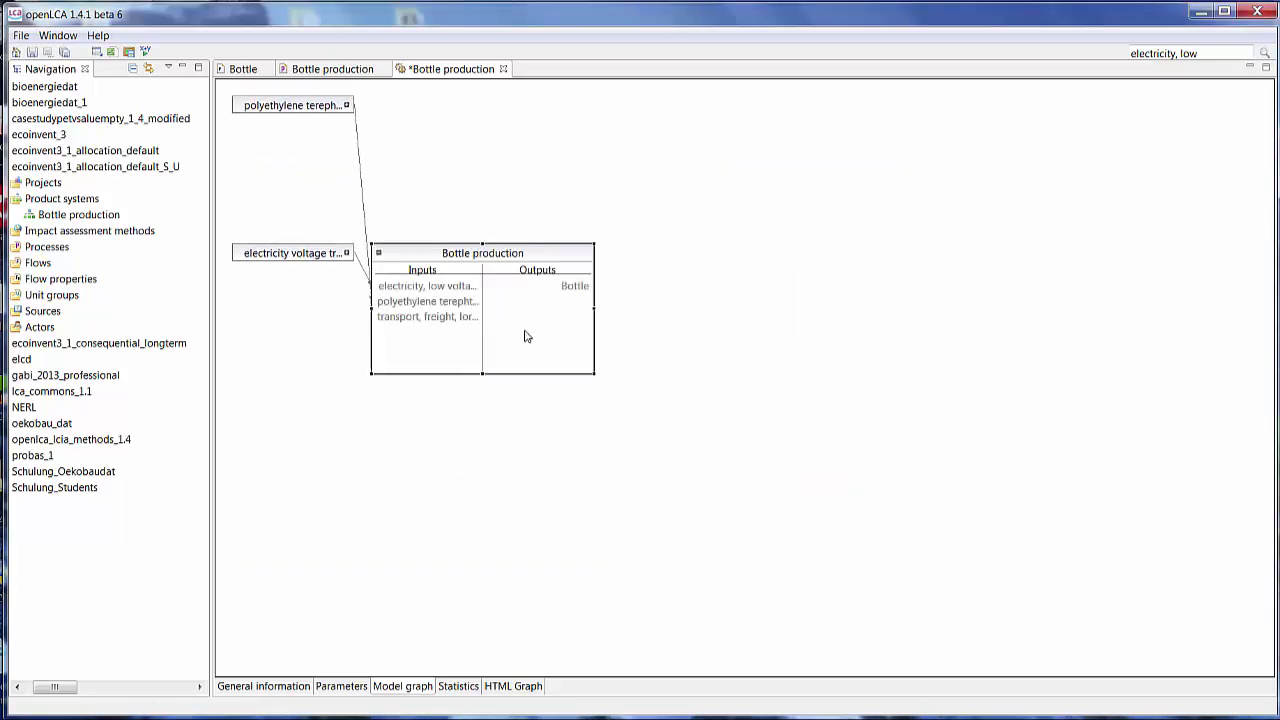
# Connect the U - RoW lorry transport provider, then move Bottle production to the right
pyautogui.rightClick(445, 316)
pyautogui.moveTo(560, 445)
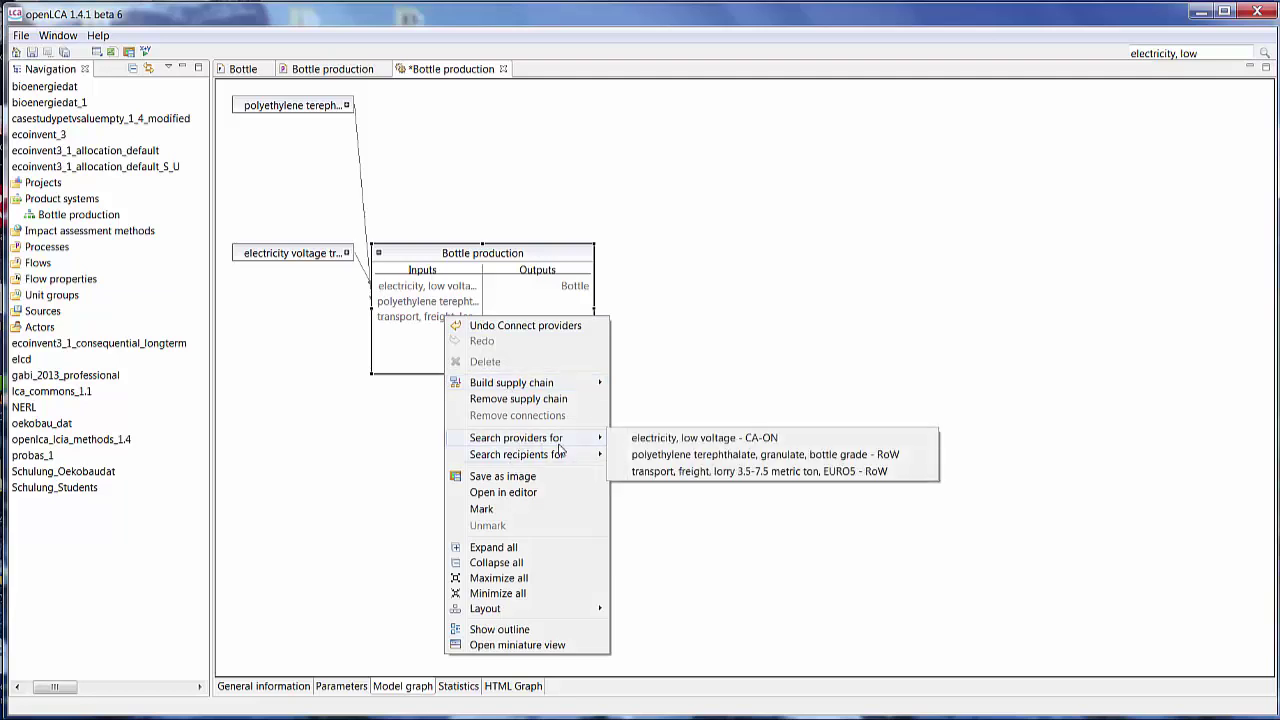
pyautogui.click(680, 471)
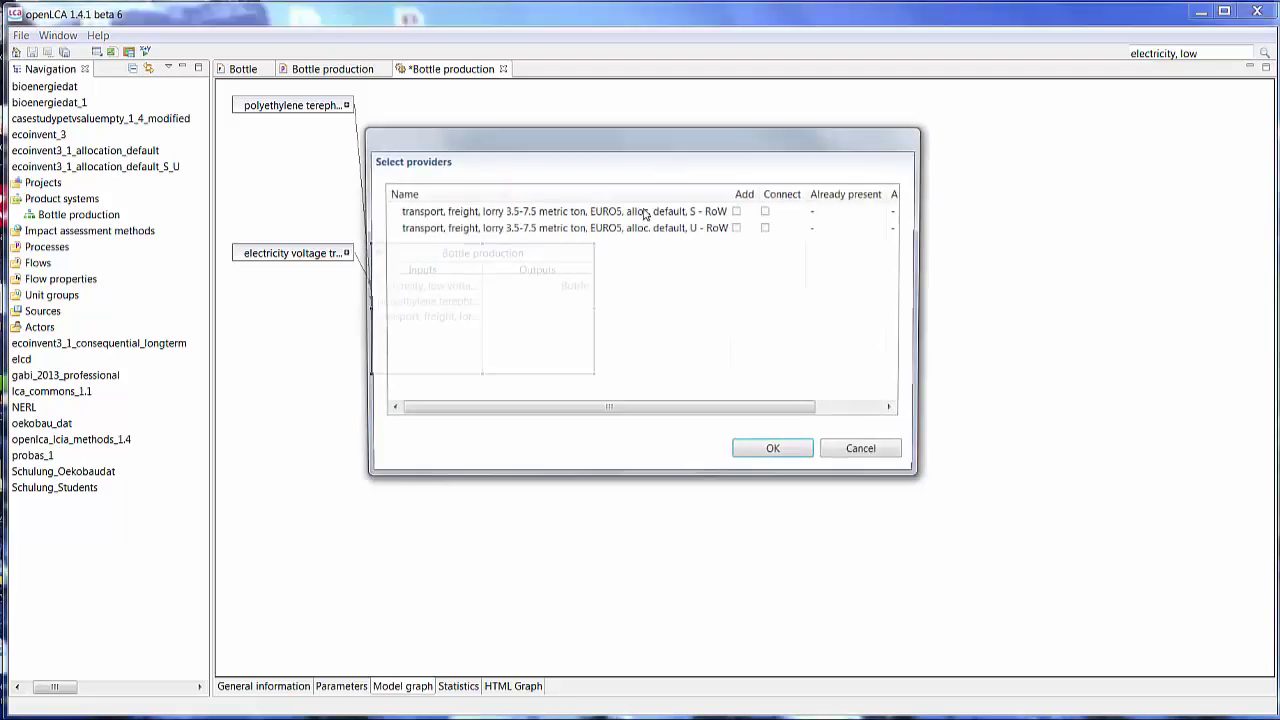
pyautogui.click(768, 228)
pyautogui.click(768, 453)
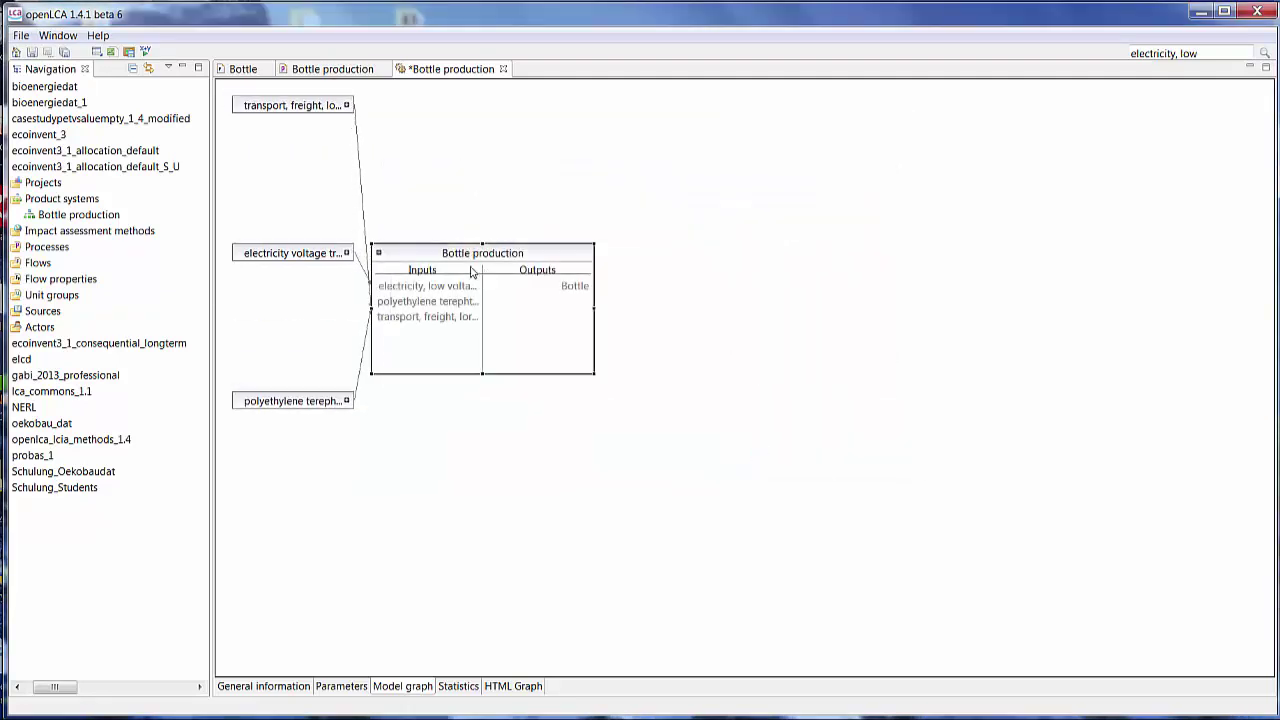
pyautogui.moveTo(472, 270); pyautogui.dragTo(694, 211)
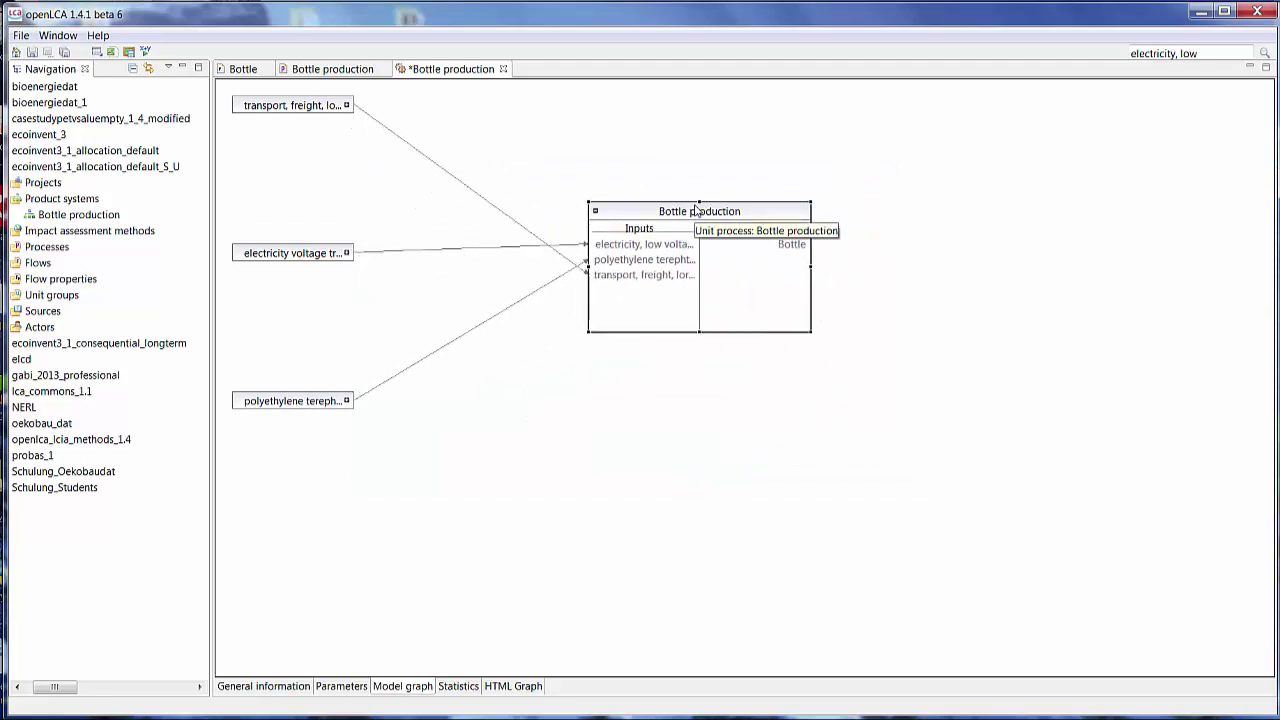
# Save the product system, move the transport node below polyethylene, and check its parameters
pyautogui.click(32, 53)
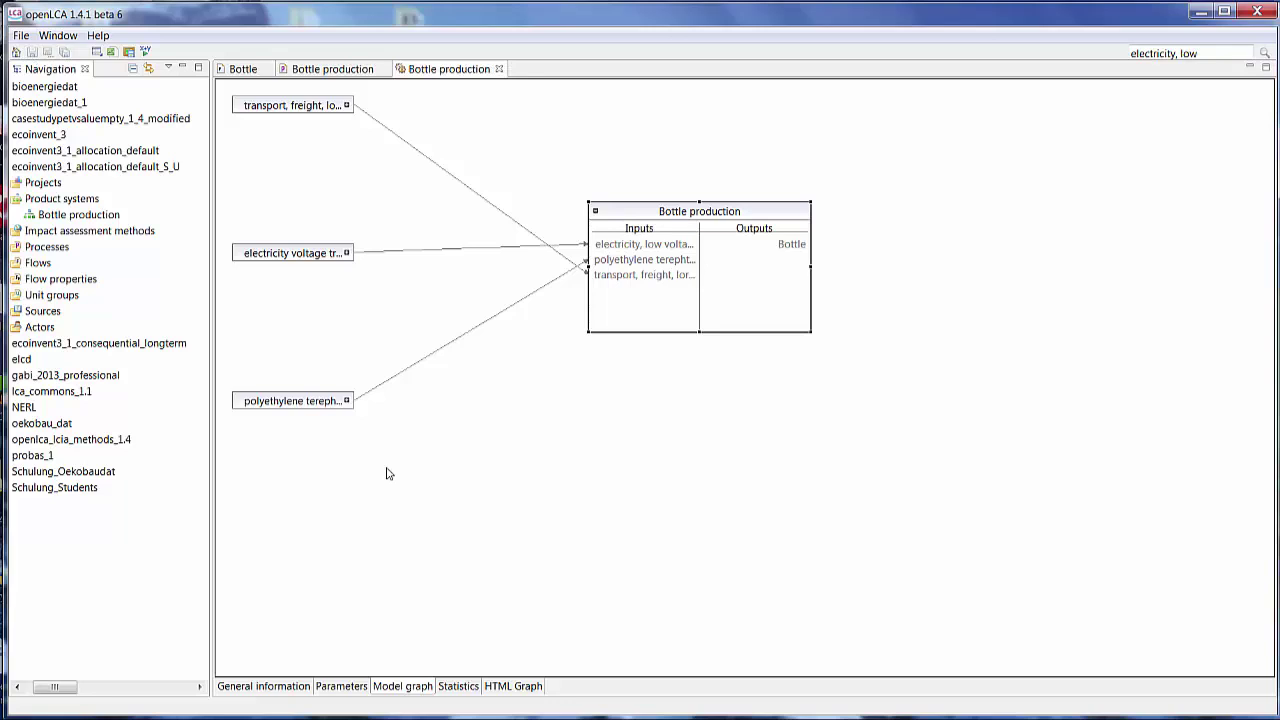
pyautogui.moveTo(284, 110); pyautogui.dragTo(320, 503)
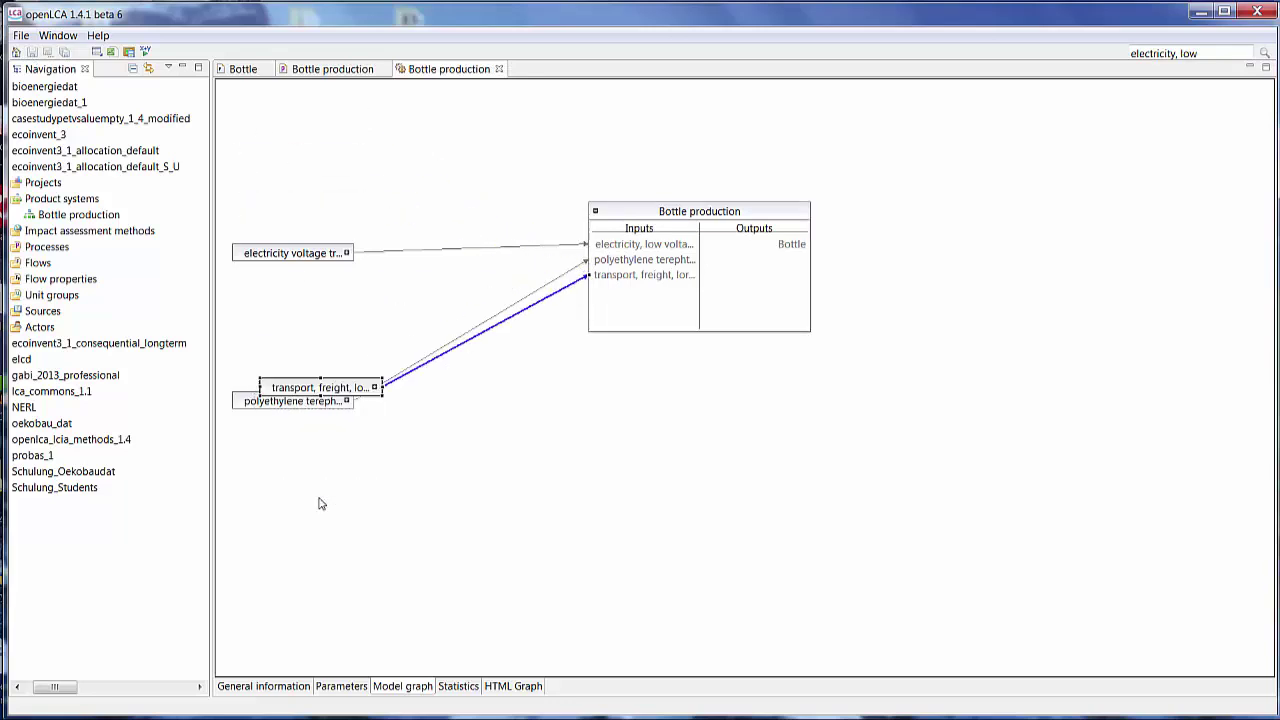
pyautogui.click(341, 687)
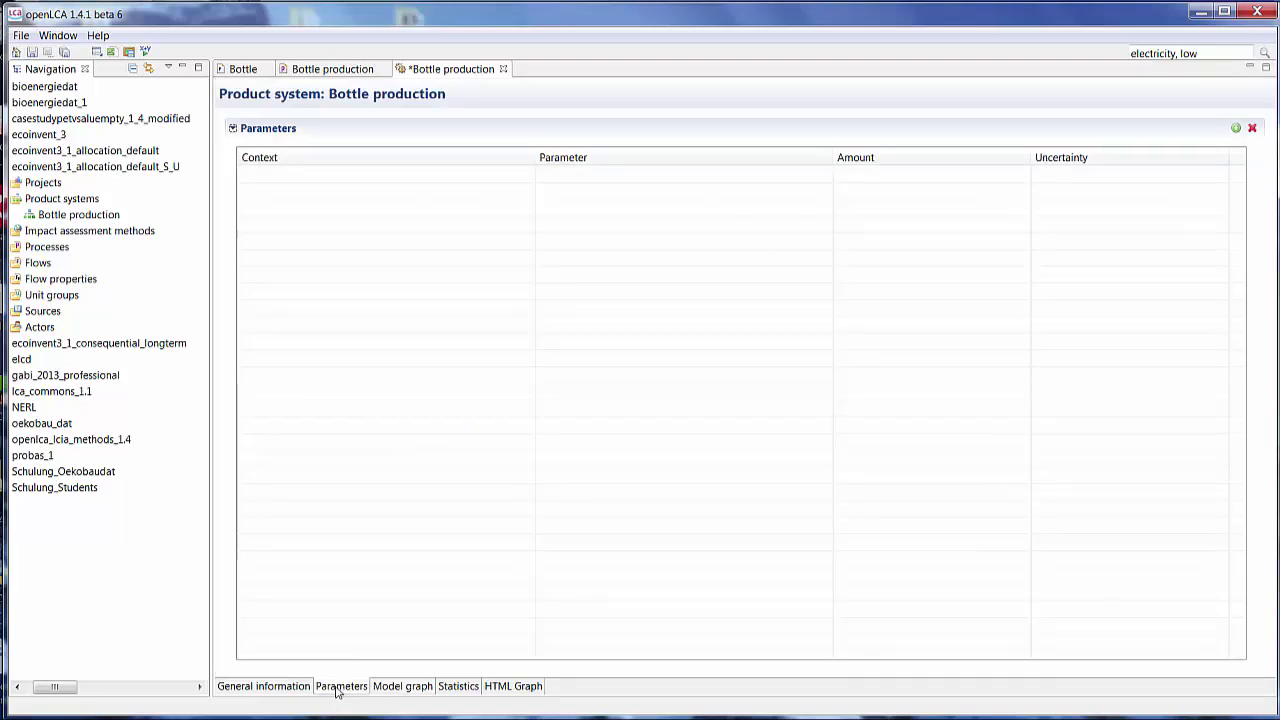
pyautogui.click(263, 687)
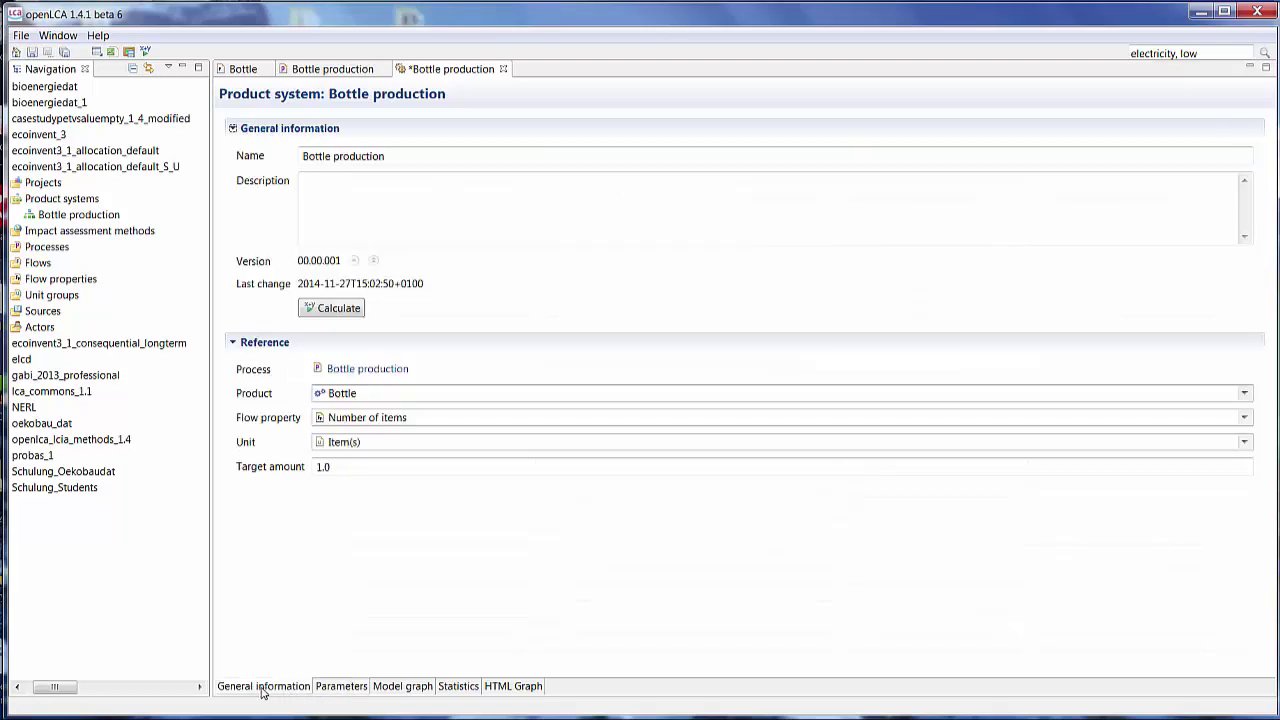
# Run a quick-results calculation using the CML (baseline) impact assessment method
pyautogui.click(331, 310)
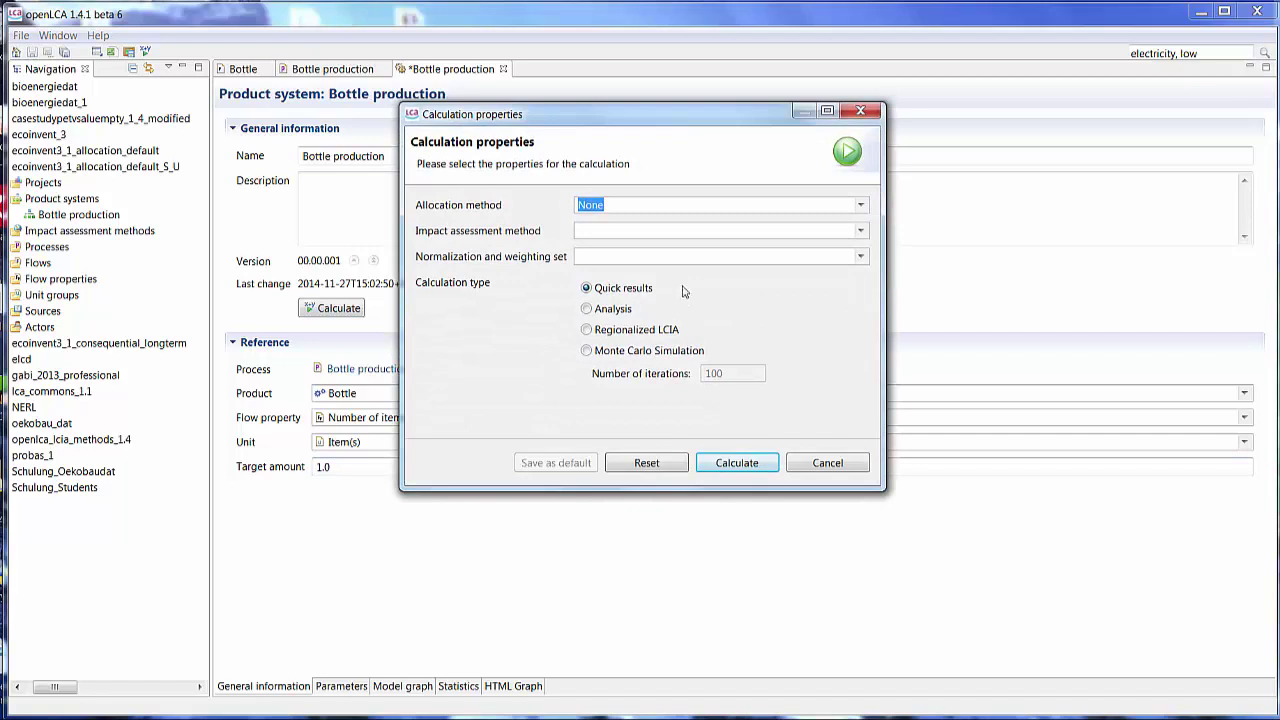
pyautogui.click(860, 231)
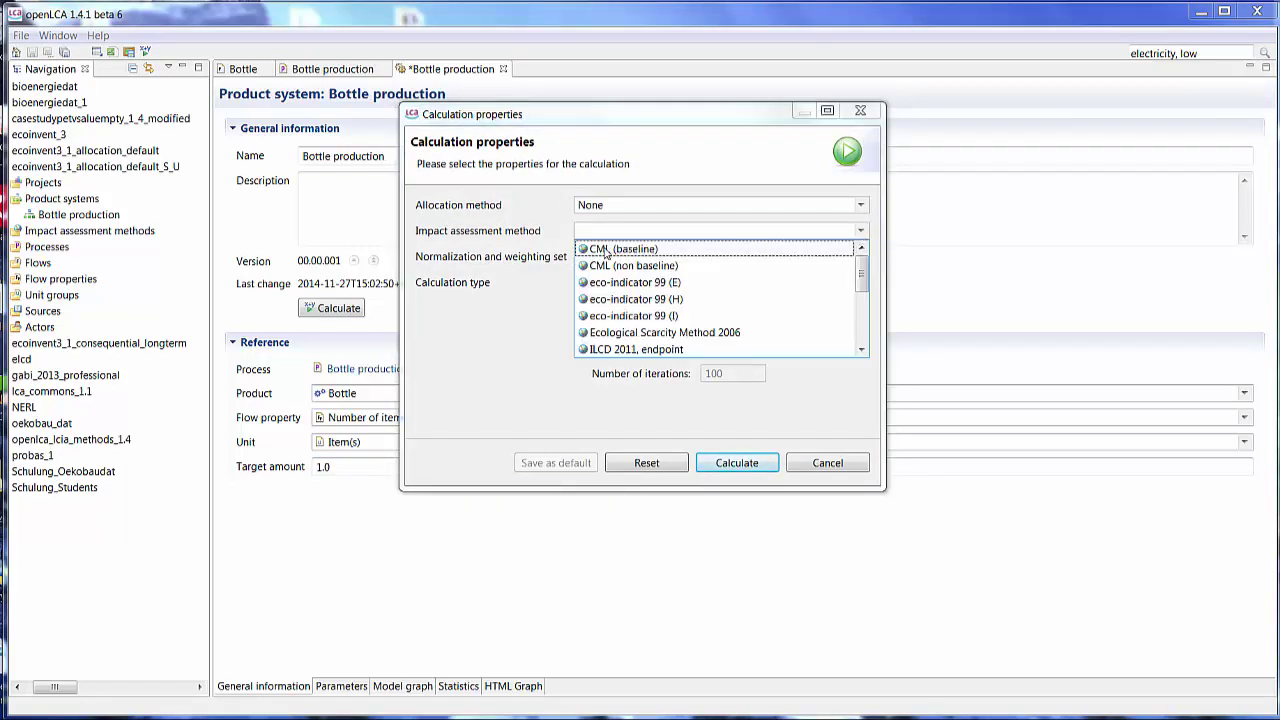
pyautogui.click(680, 250)
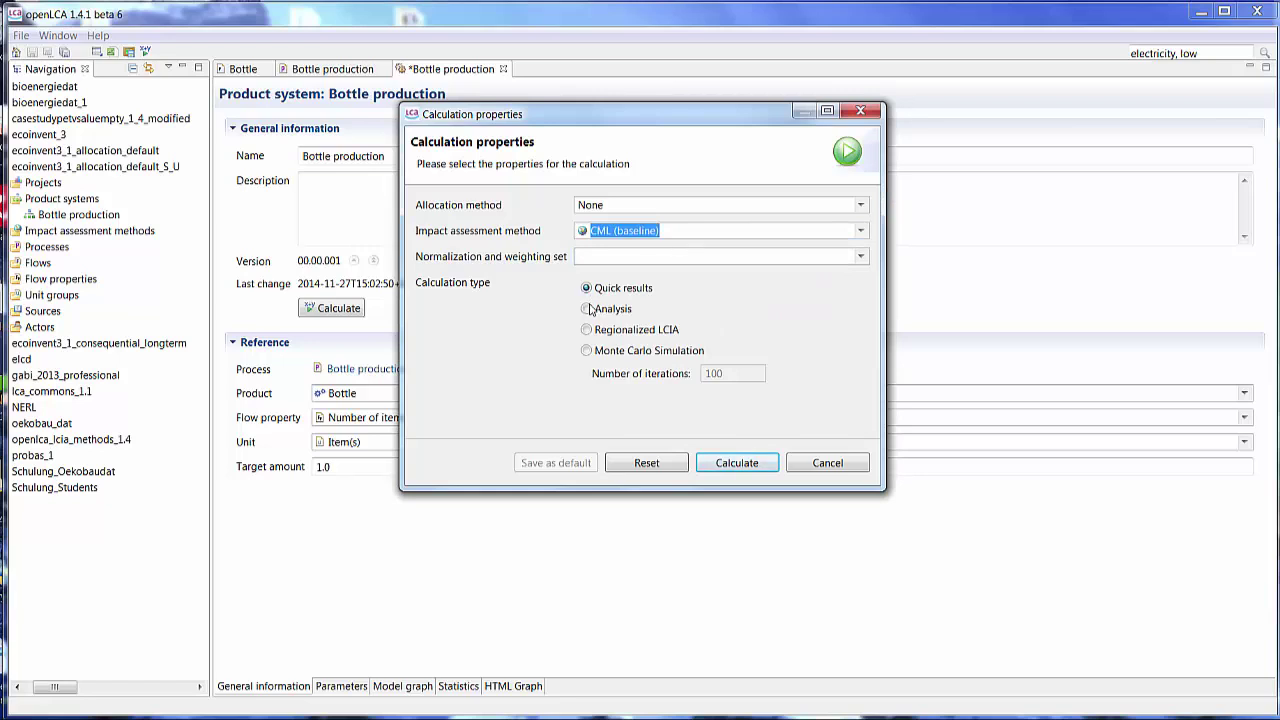
pyautogui.click(750, 467)
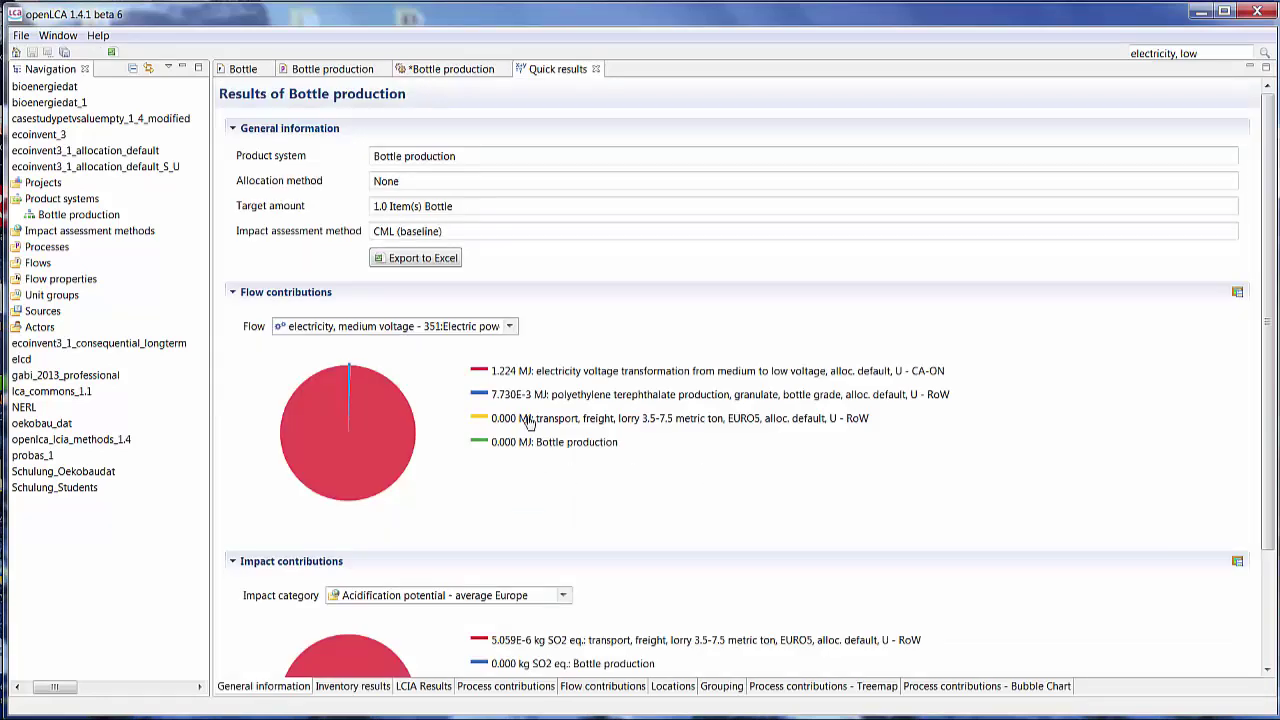
# Review the Inventory and LCIA results tables, then return to the General information overview
pyautogui.click(366, 688)
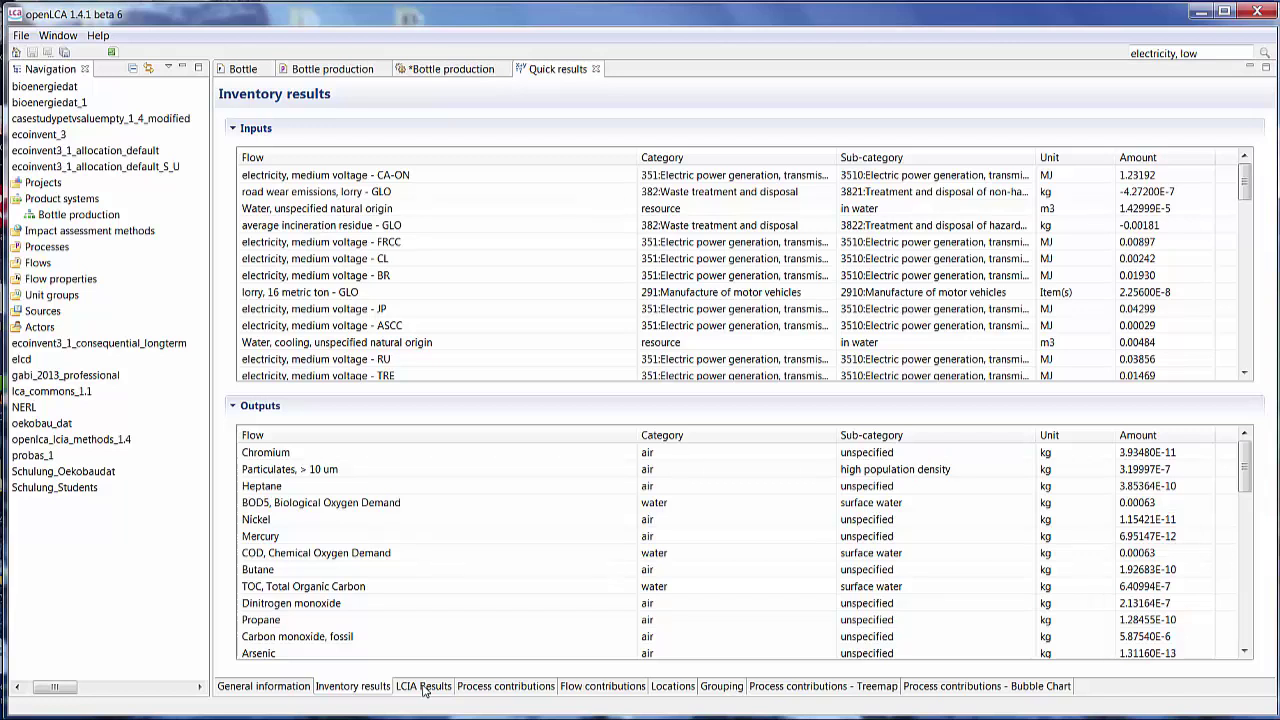
pyautogui.click(423, 687)
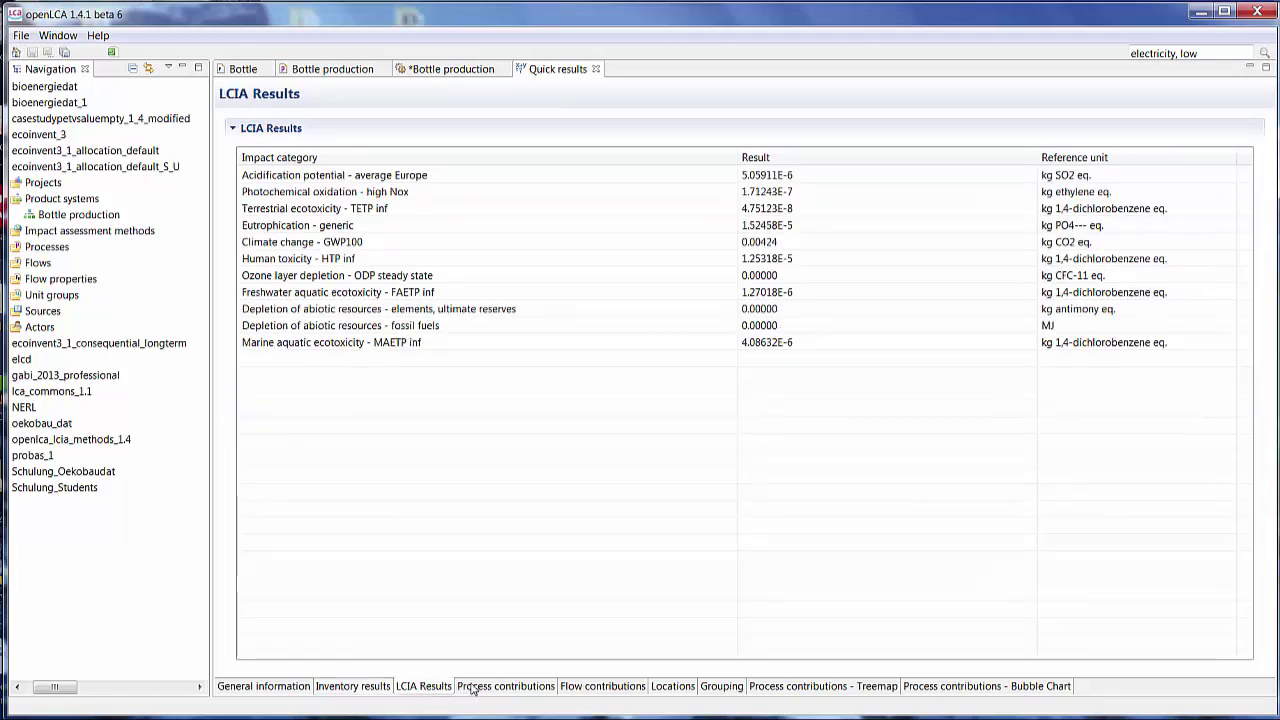
pyautogui.click(238, 689)
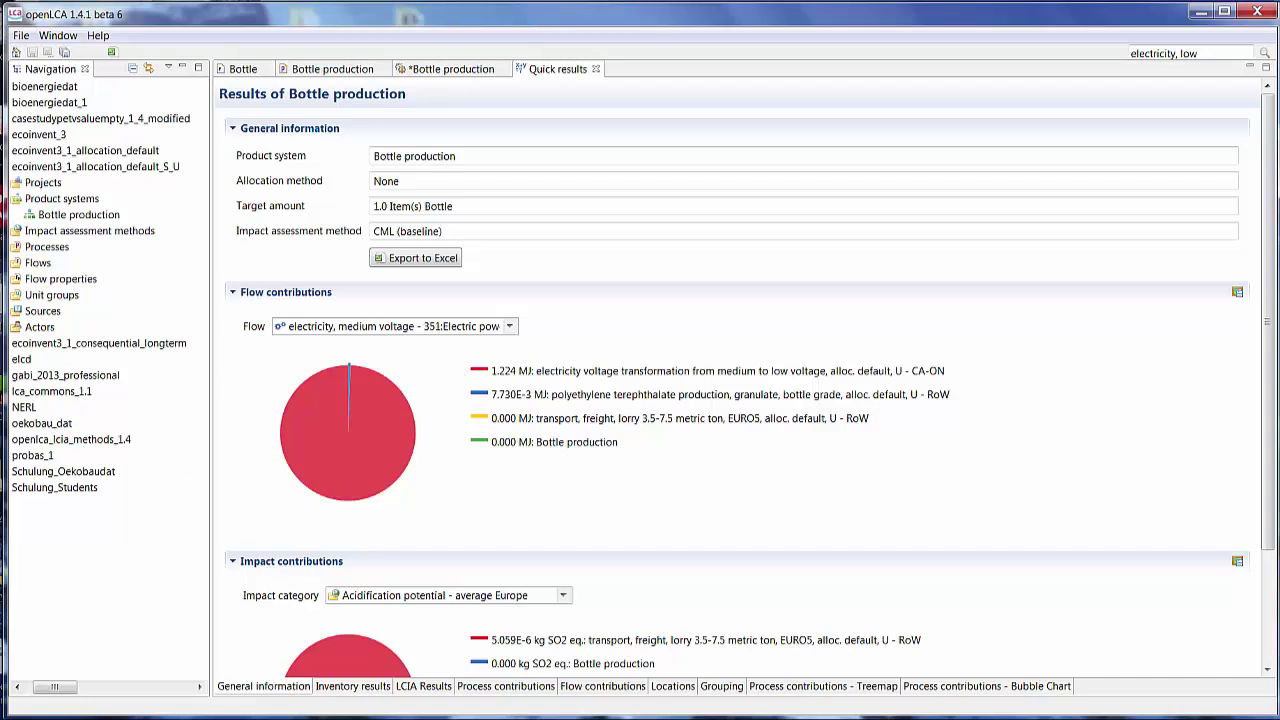
# Create a new project named 'Bottle productions situations'
pyautogui.rightClick(62, 184)
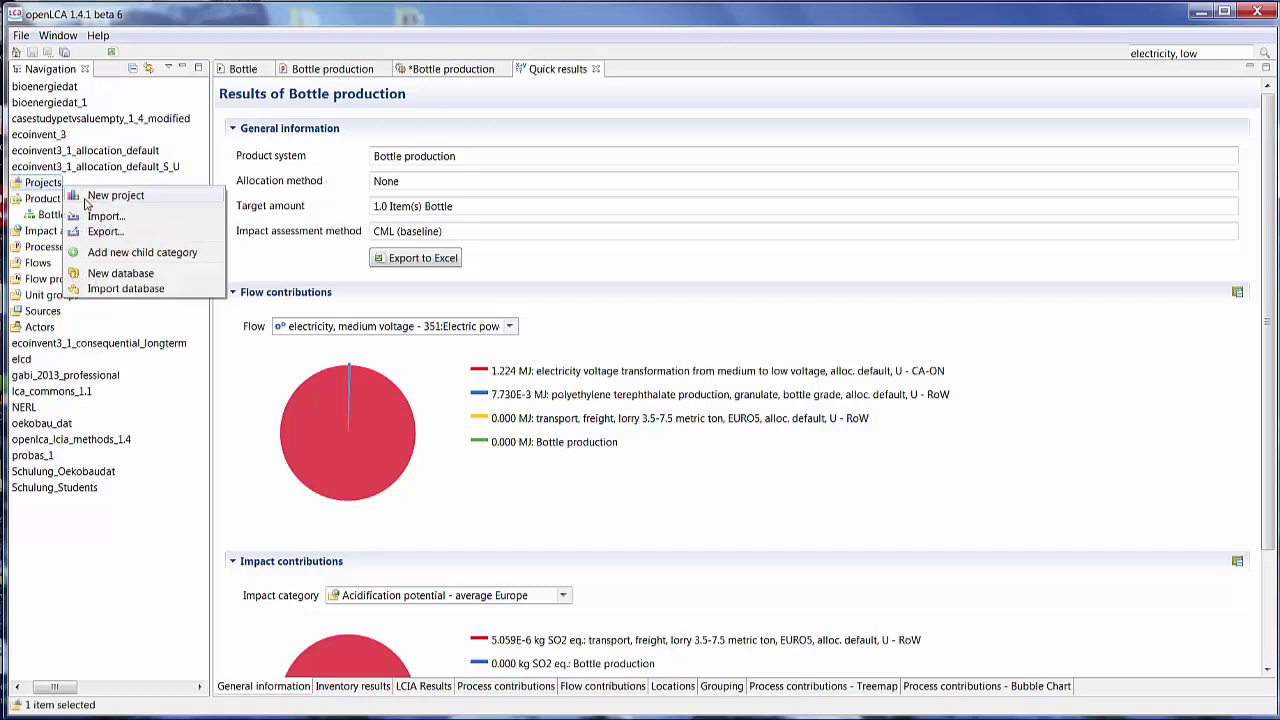
pyautogui.click(88, 198)
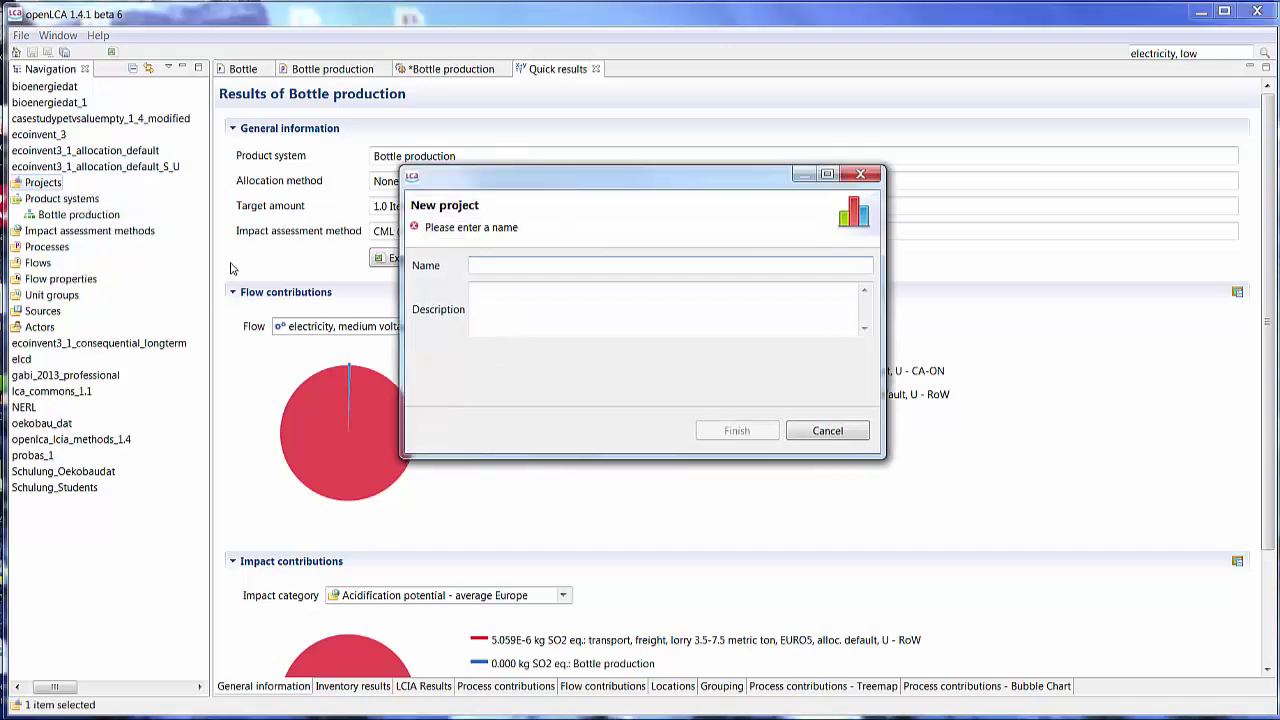
pyautogui.write('Bottle')
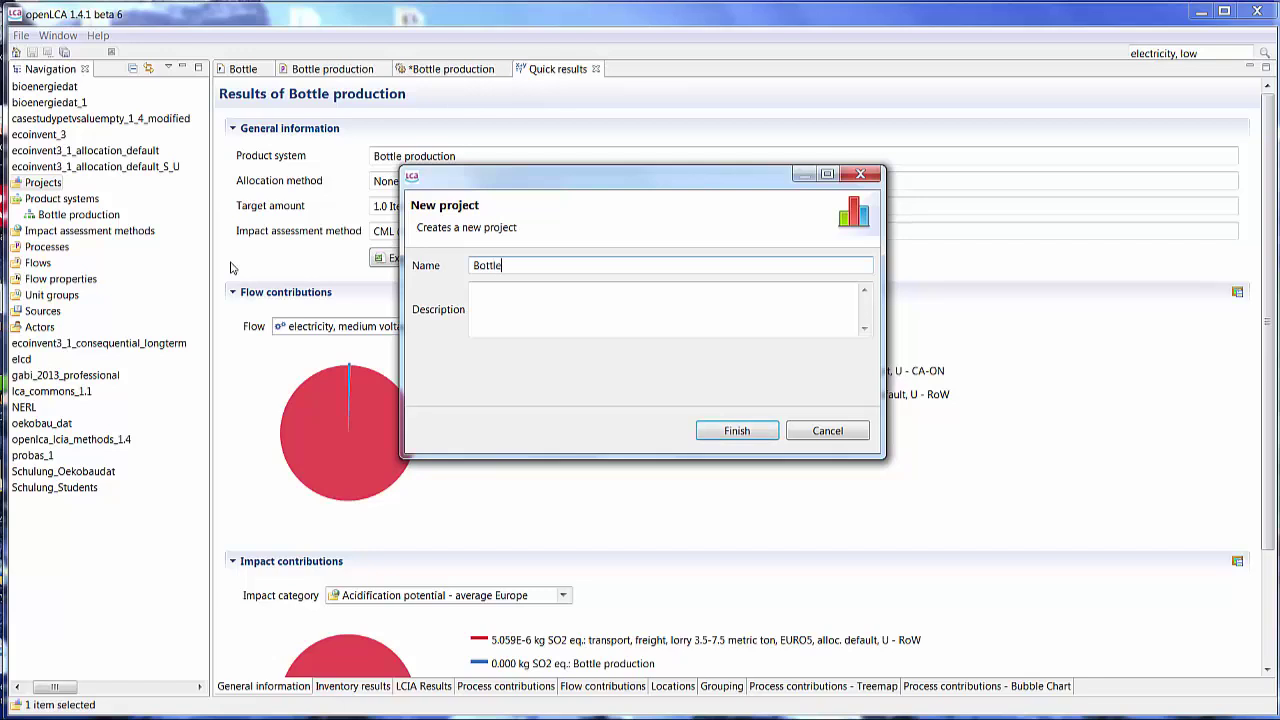
pyautogui.write(' productions situations')
pyautogui.click(737, 430)
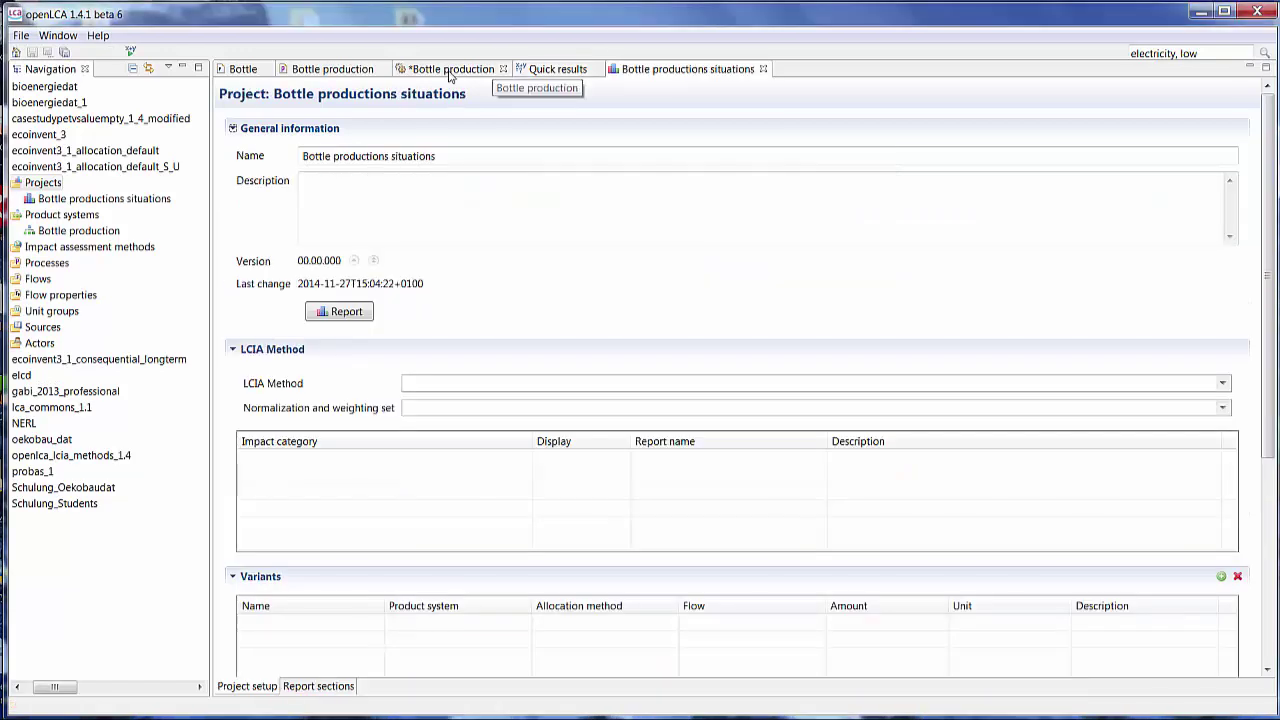
# Save the Bottle production product system and close all editors except the project
pyautogui.click(449, 74)
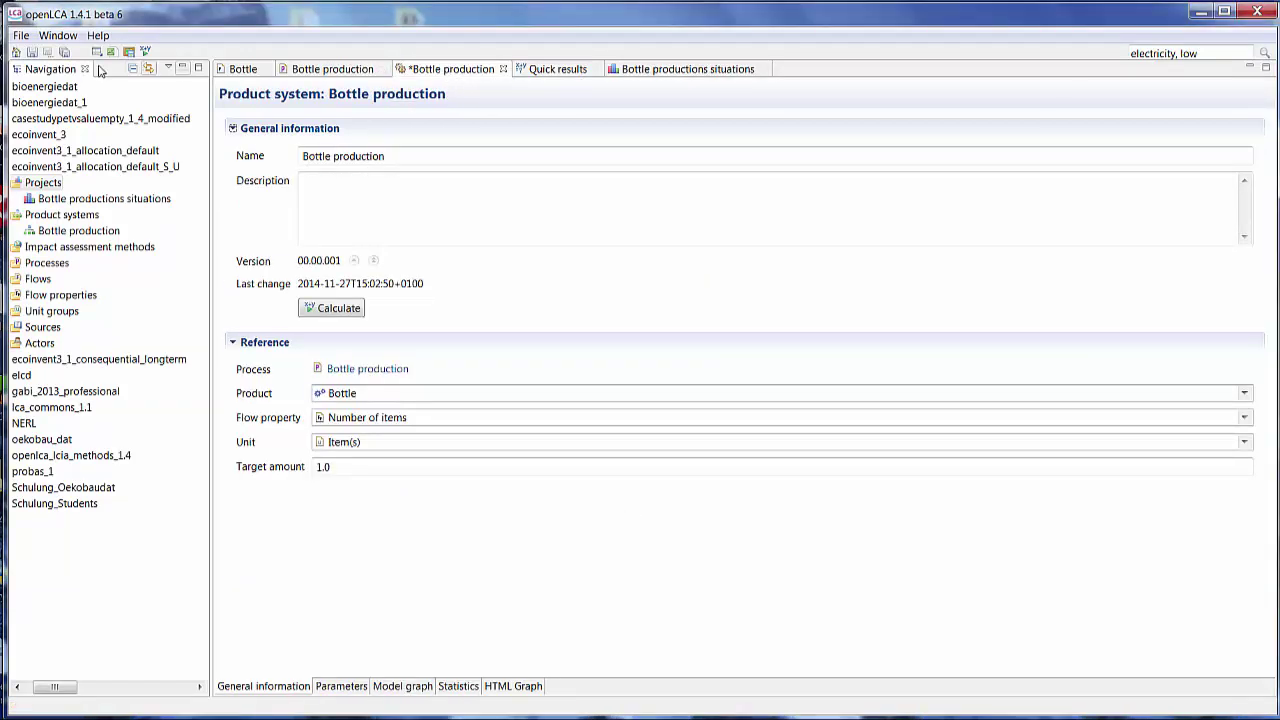
pyautogui.click(32, 52)
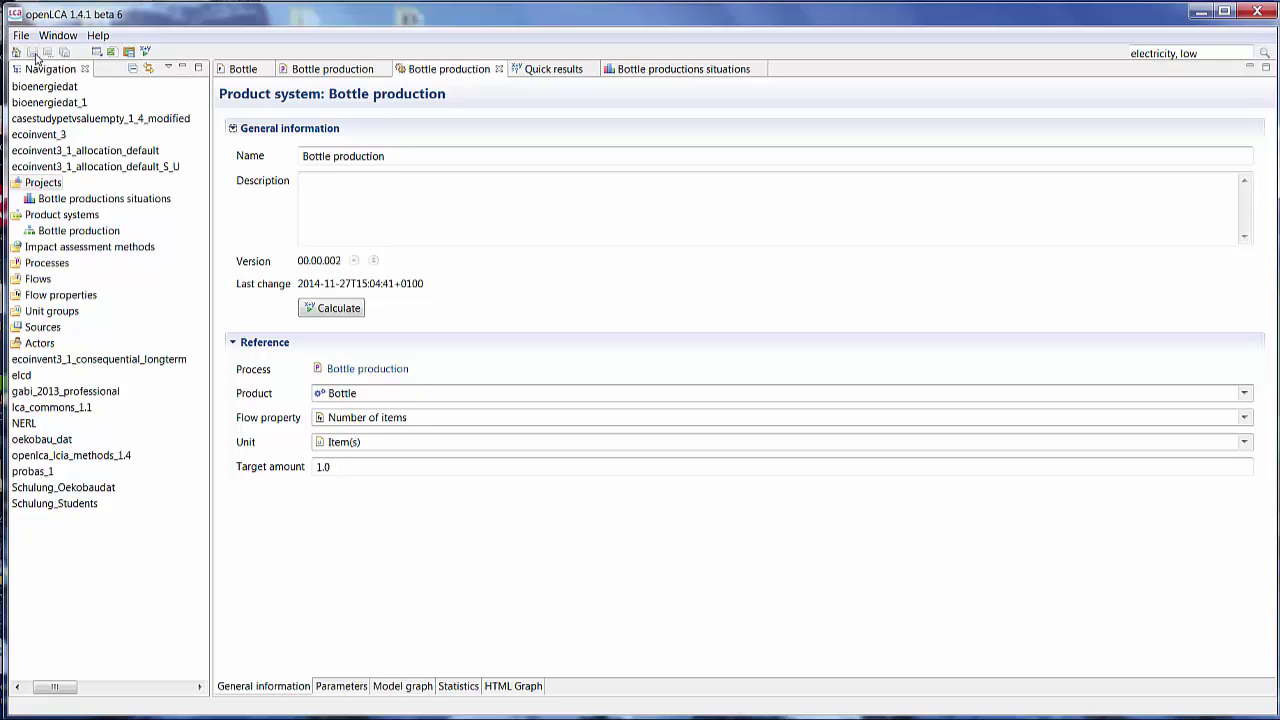
pyautogui.click(499, 69)
pyautogui.click(481, 69)
pyautogui.click(381, 70)
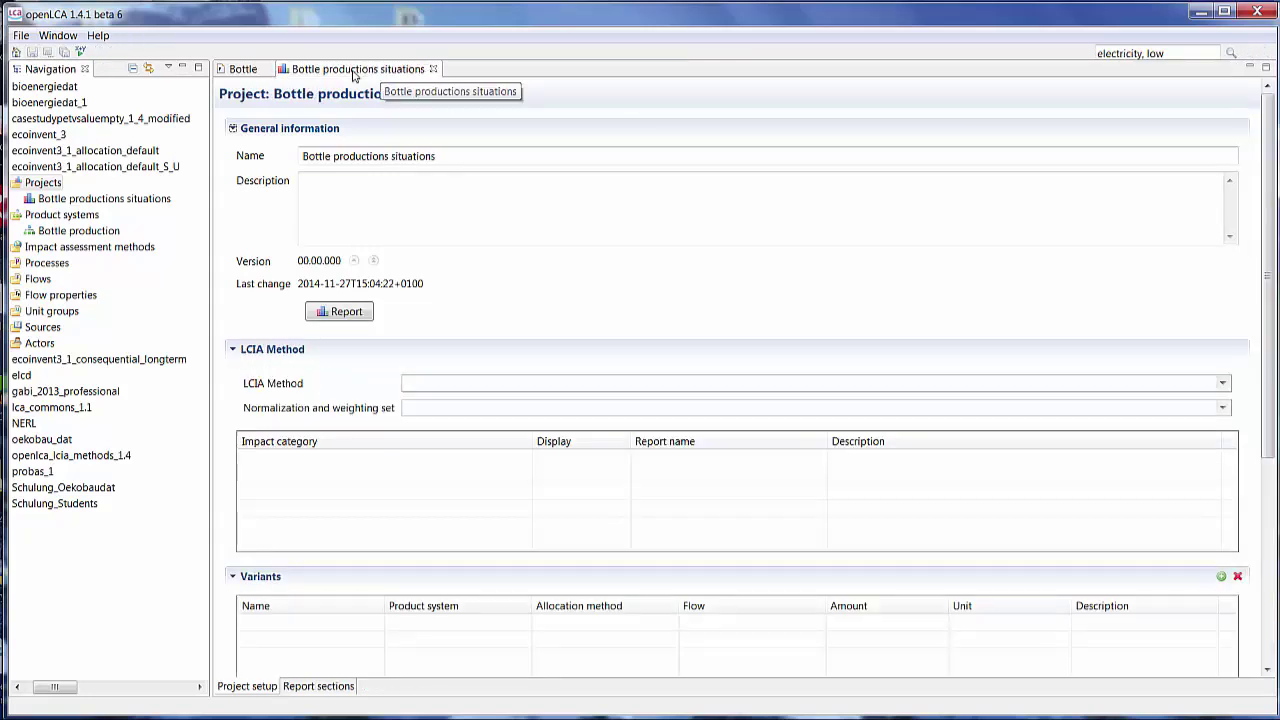
pyautogui.click(286, 70)
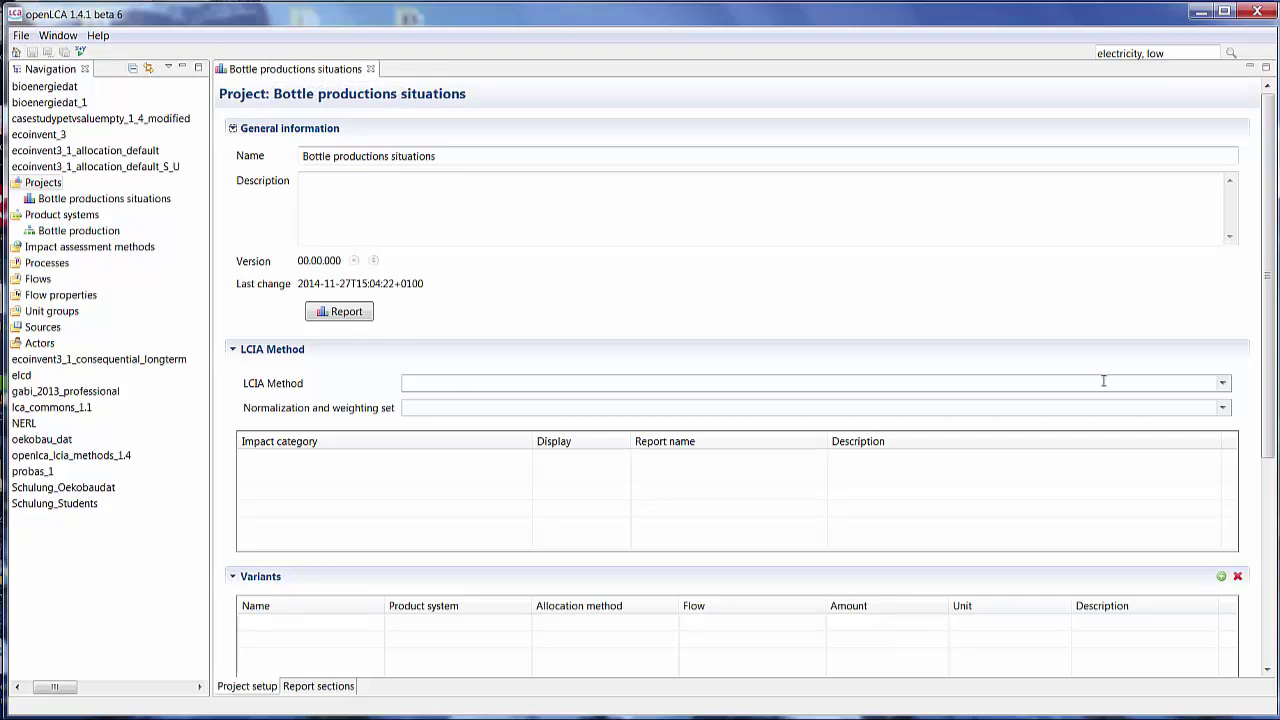
# Set the project's LCIA method to CML (baseline)
pyautogui.click(1224, 383)
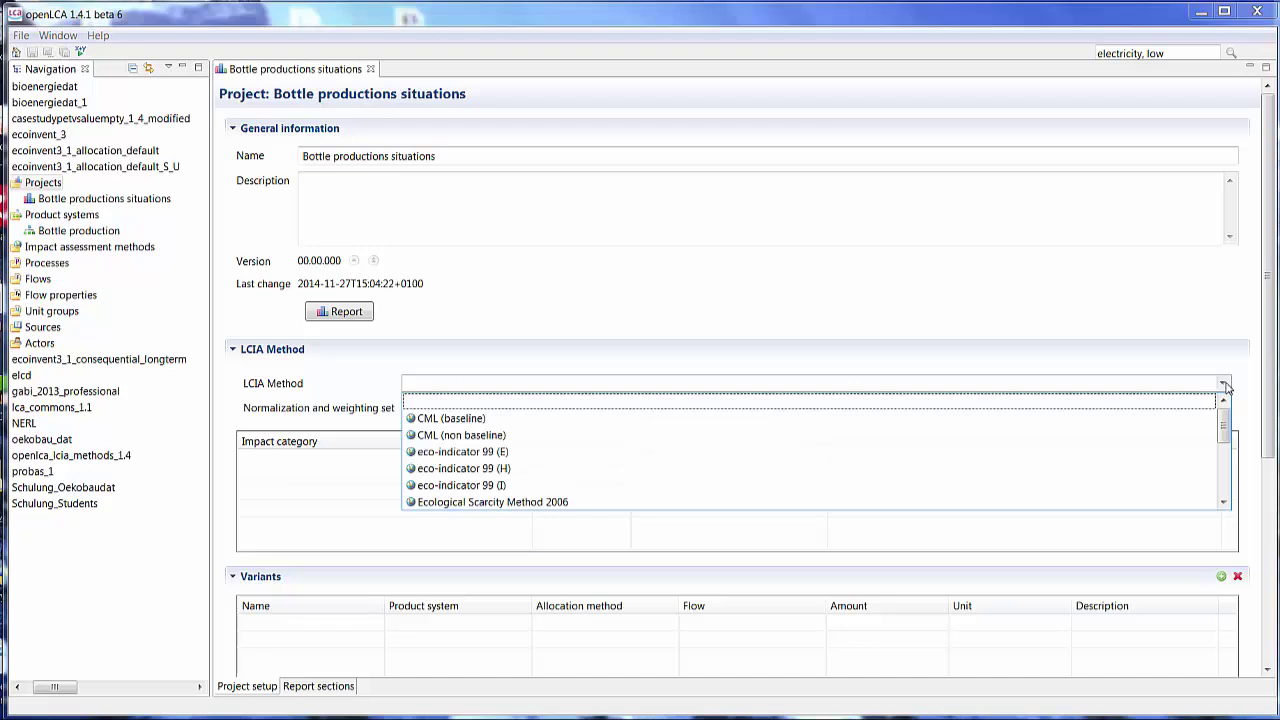
pyautogui.click(485, 420)
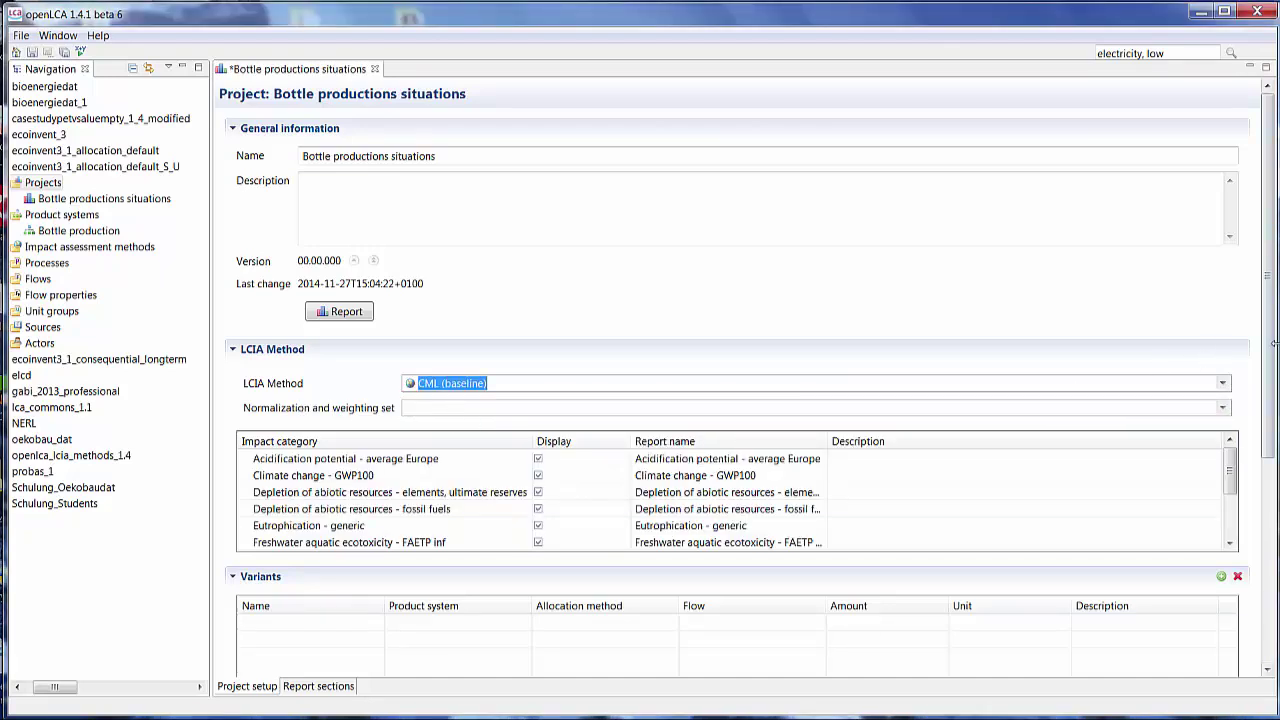
pyautogui.moveTo(1273, 343); pyautogui.dragTo(1273, 461)
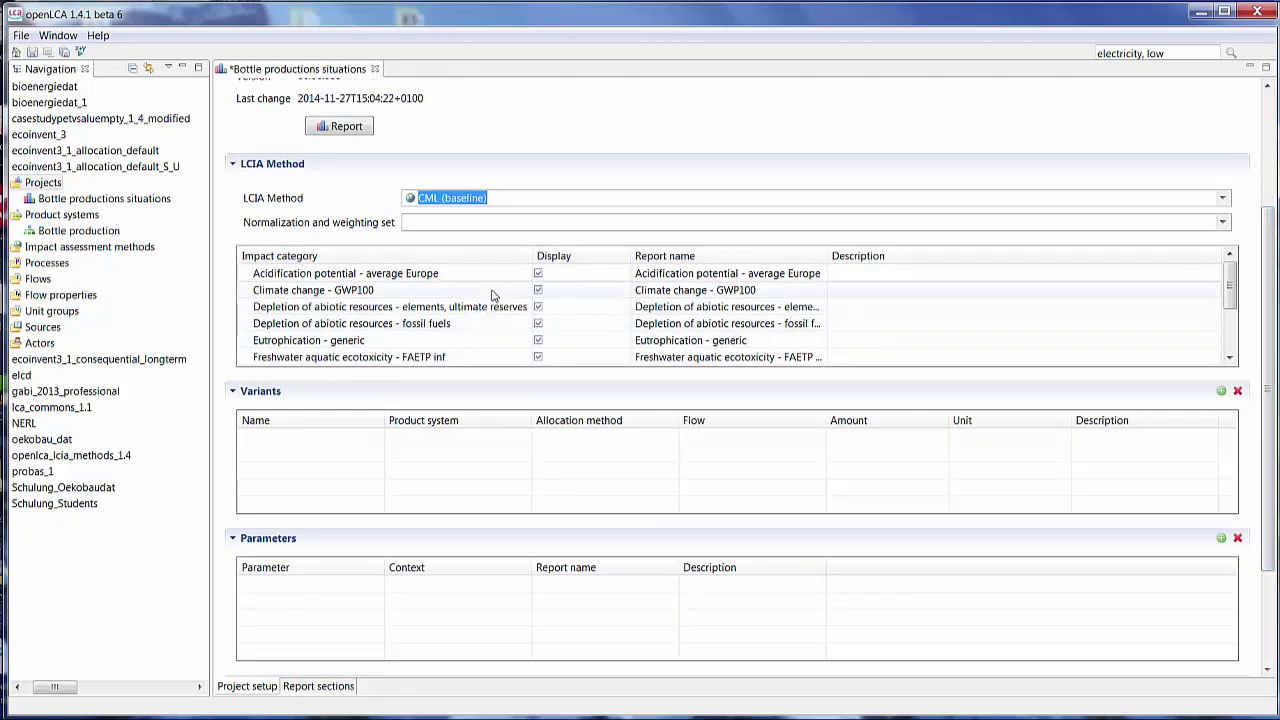
# Hide every impact category except Climate change - GWP100 from the report
pyautogui.click(540, 275)
pyautogui.click(538, 307)
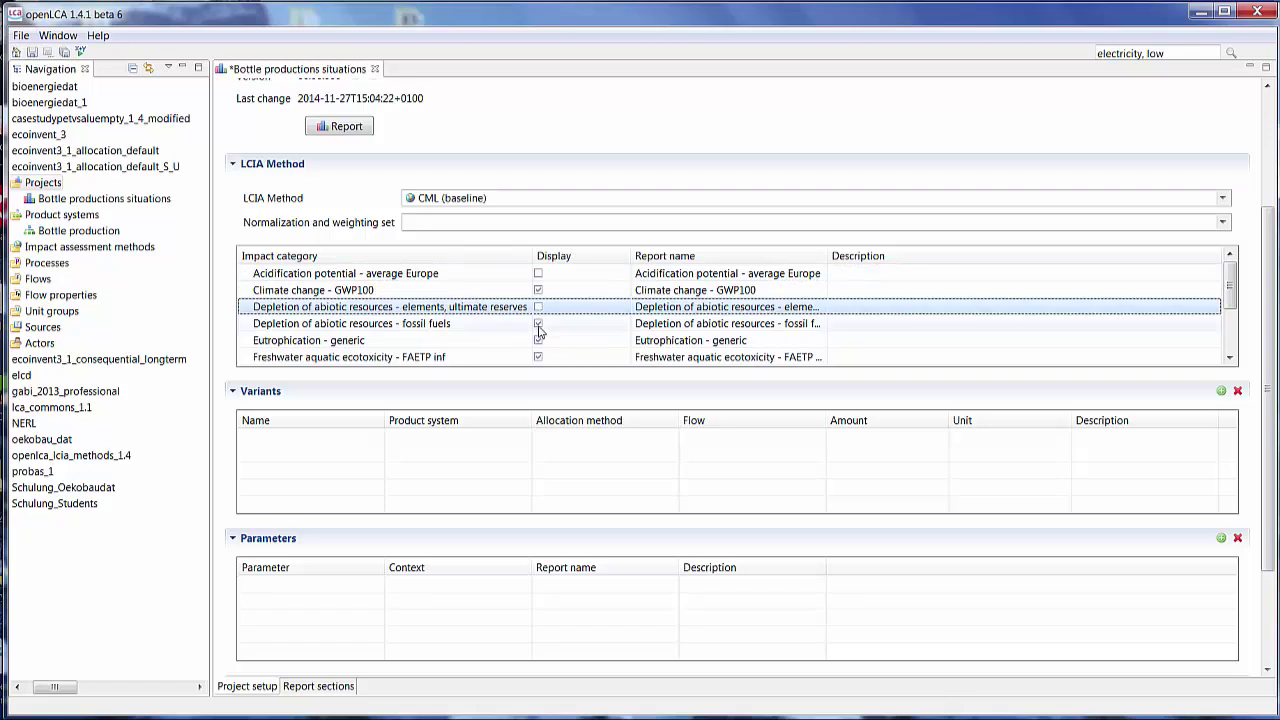
pyautogui.click(538, 323)
pyautogui.click(538, 340)
pyautogui.click(538, 357)
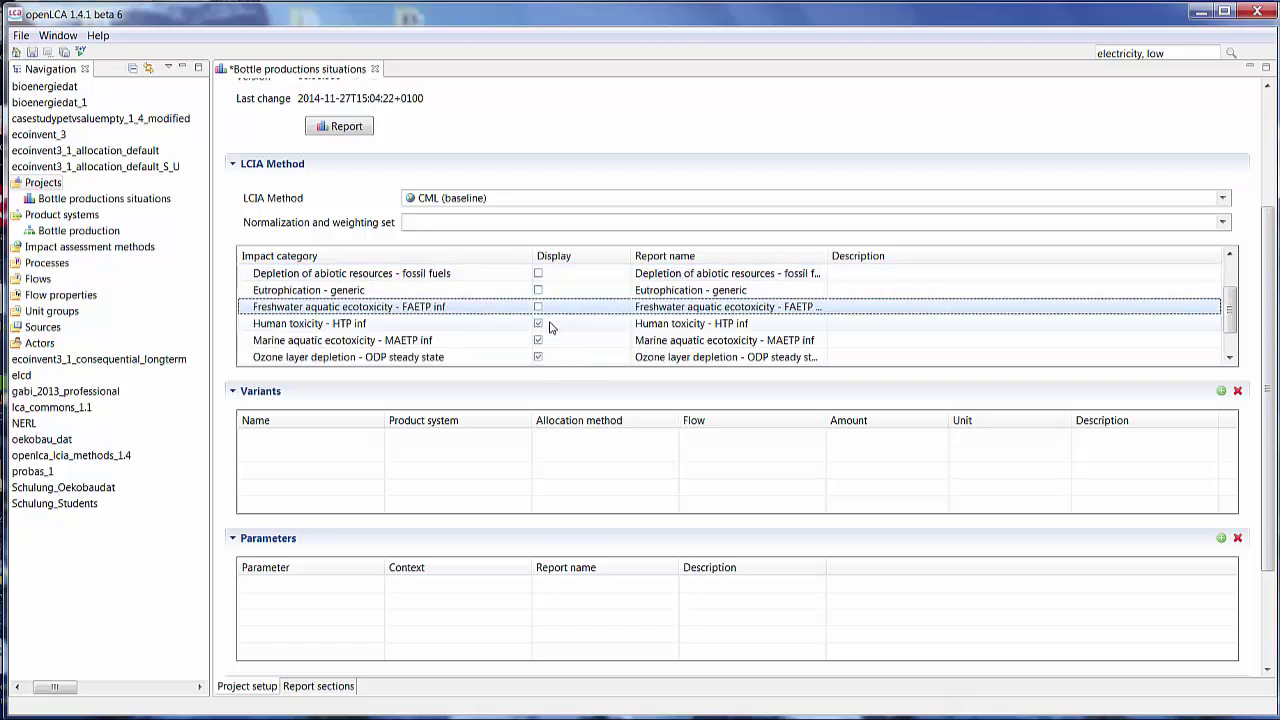
pyautogui.click(538, 323)
pyautogui.click(538, 340)
pyautogui.click(538, 357)
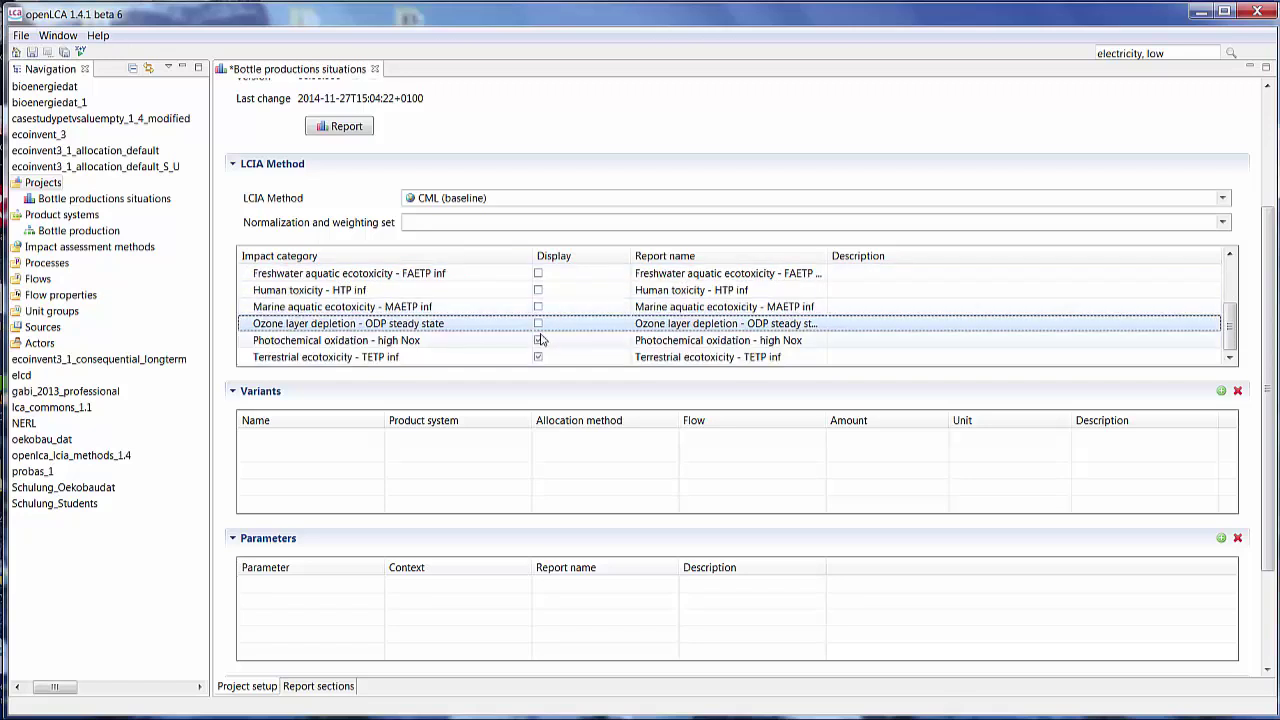
pyautogui.click(538, 340)
pyautogui.click(538, 359)
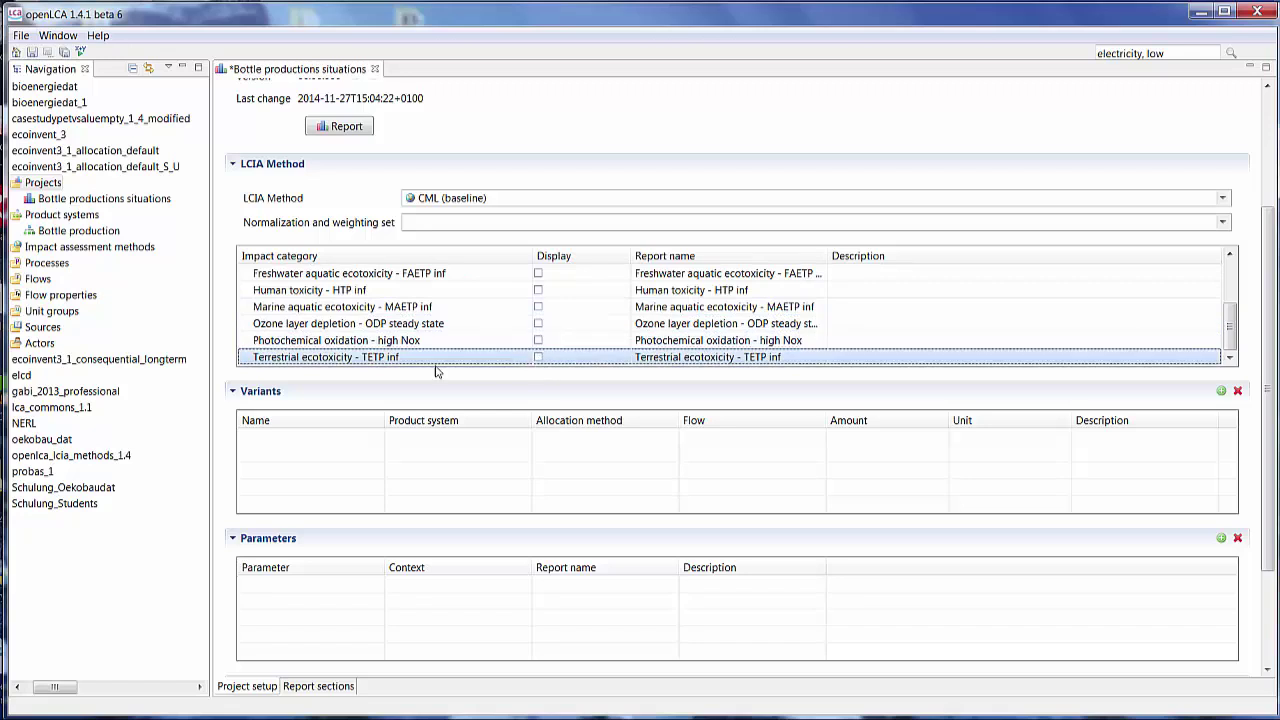
# Add two project variants, both based on the Bottle production product system
pyautogui.click(1220, 391)
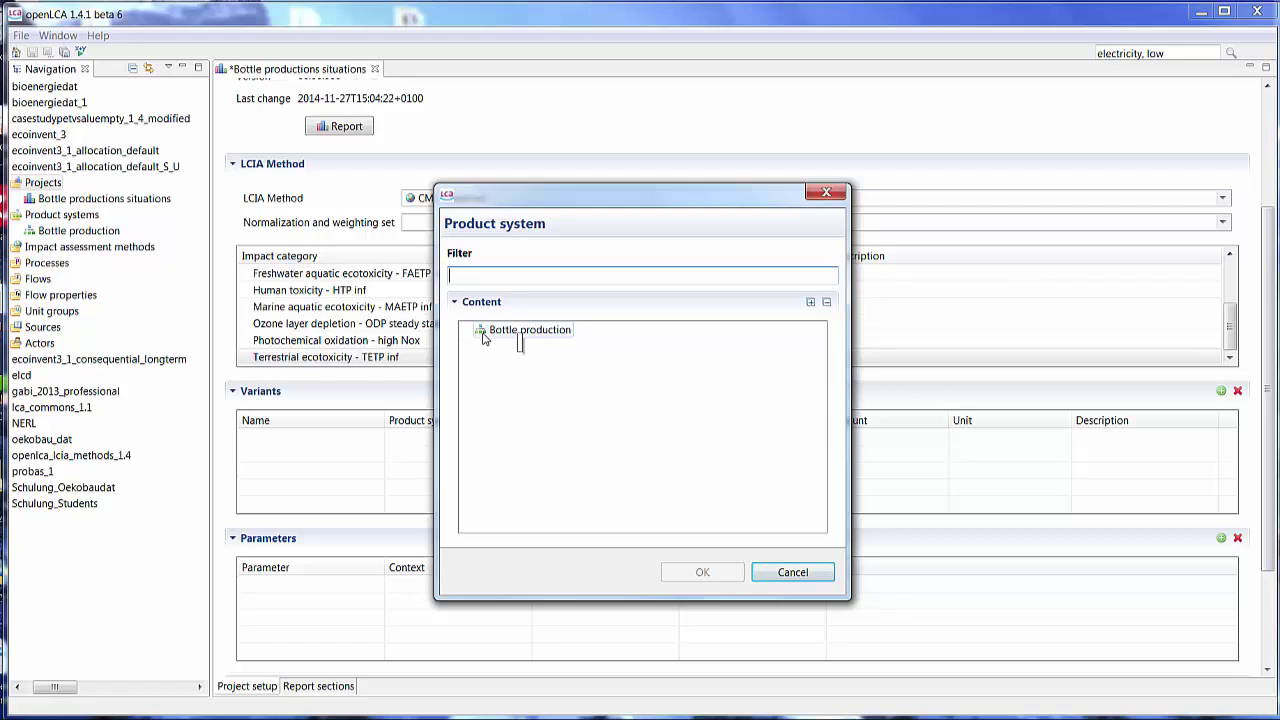
pyautogui.click(550, 334)
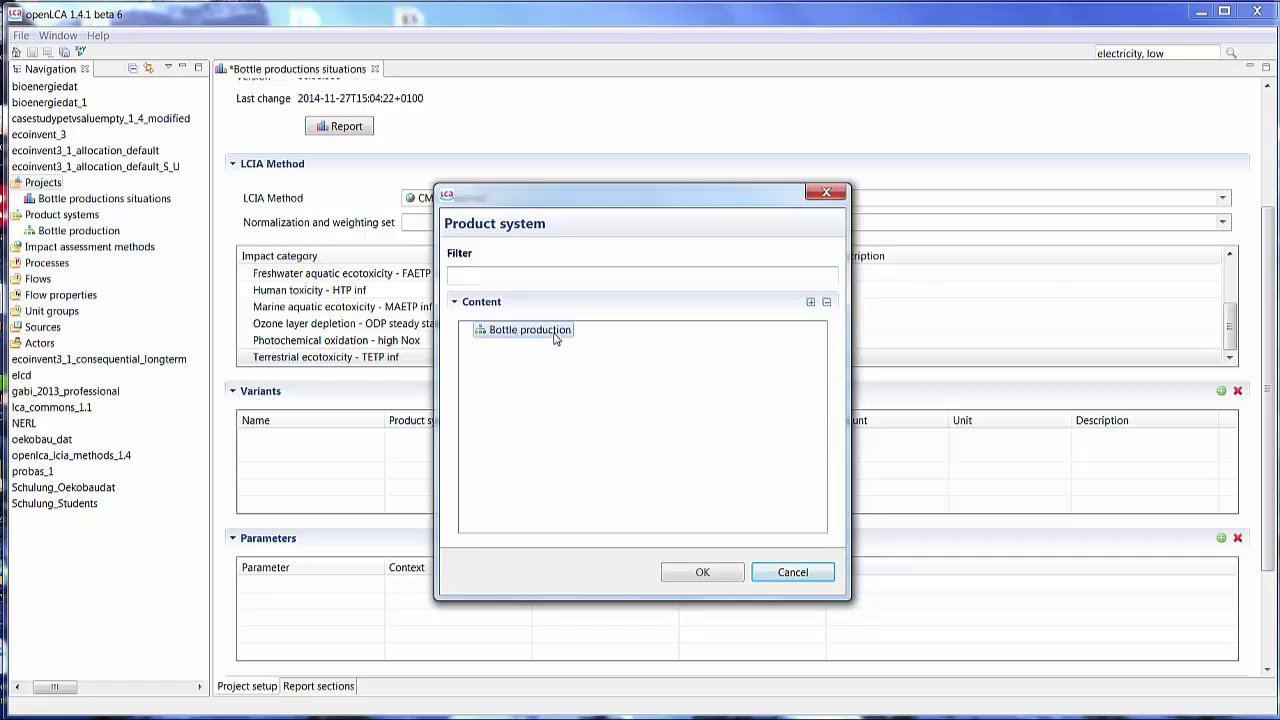
pyautogui.click(703, 572)
pyautogui.click(1221, 391)
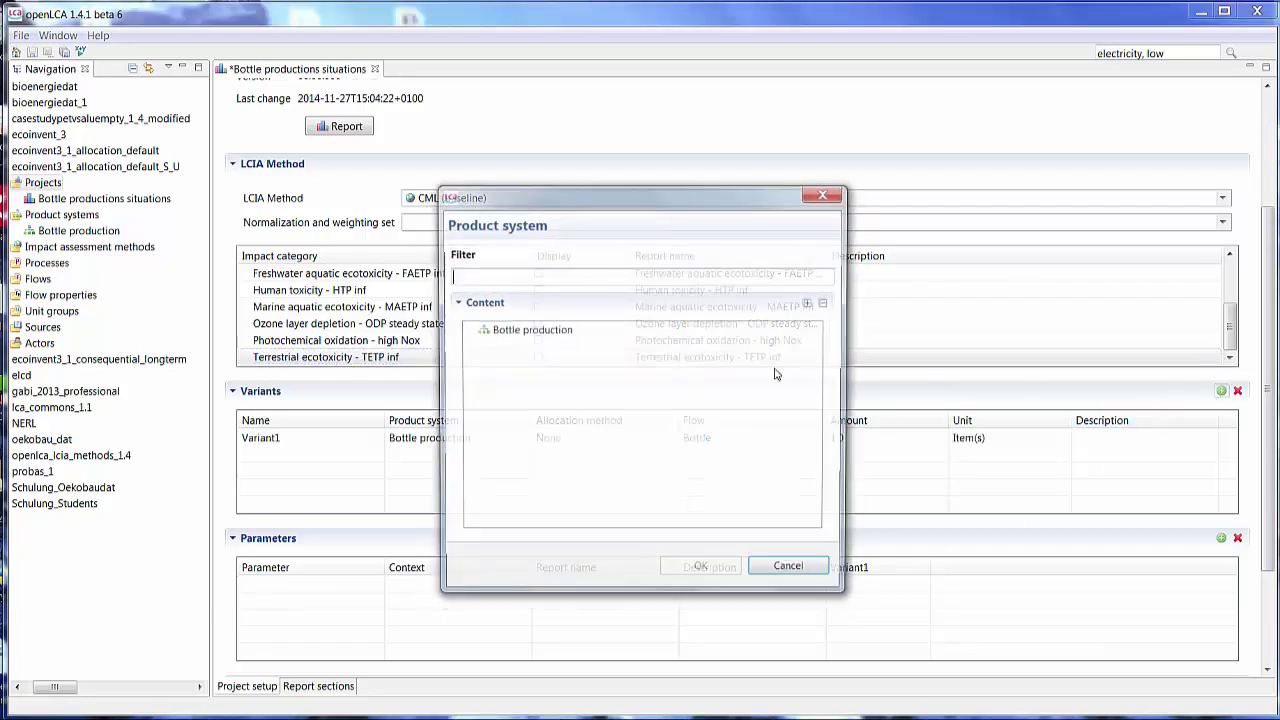
pyautogui.click(530, 330)
pyautogui.click(700, 566)
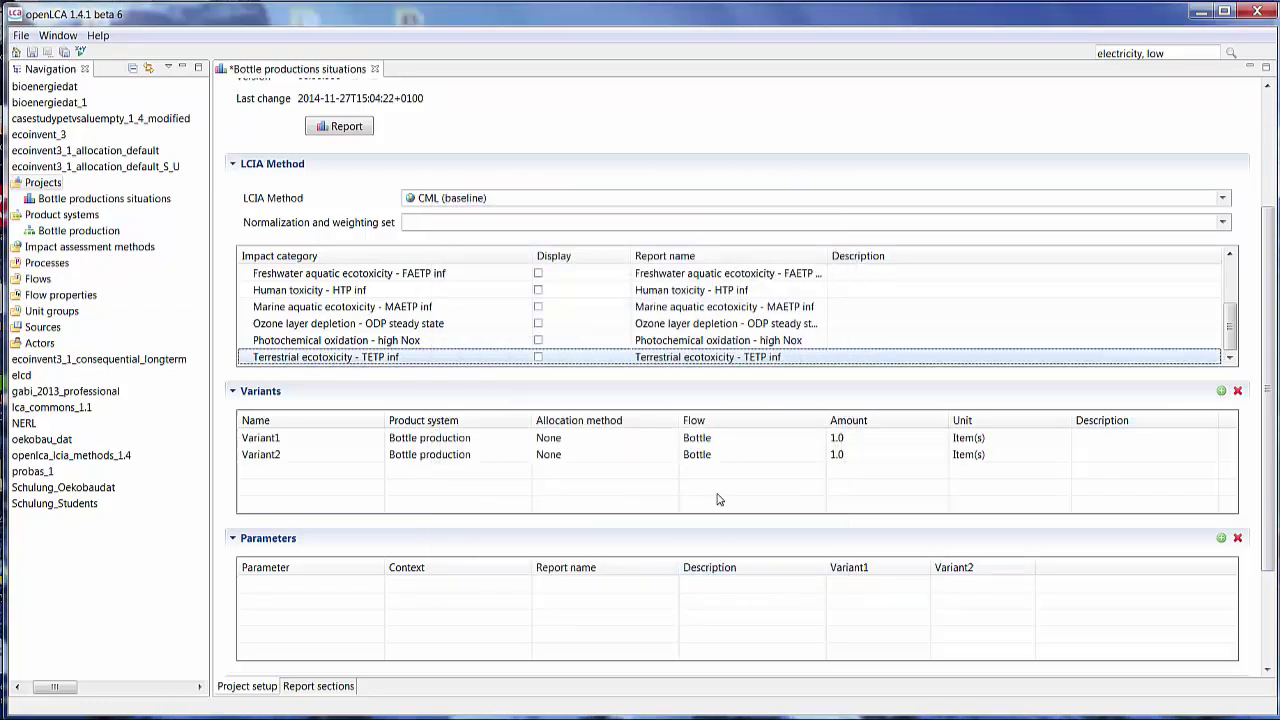
# Set Variant1's amount to 1000 and Variant2's to 10000, then save the project
pyautogui.click(848, 440)
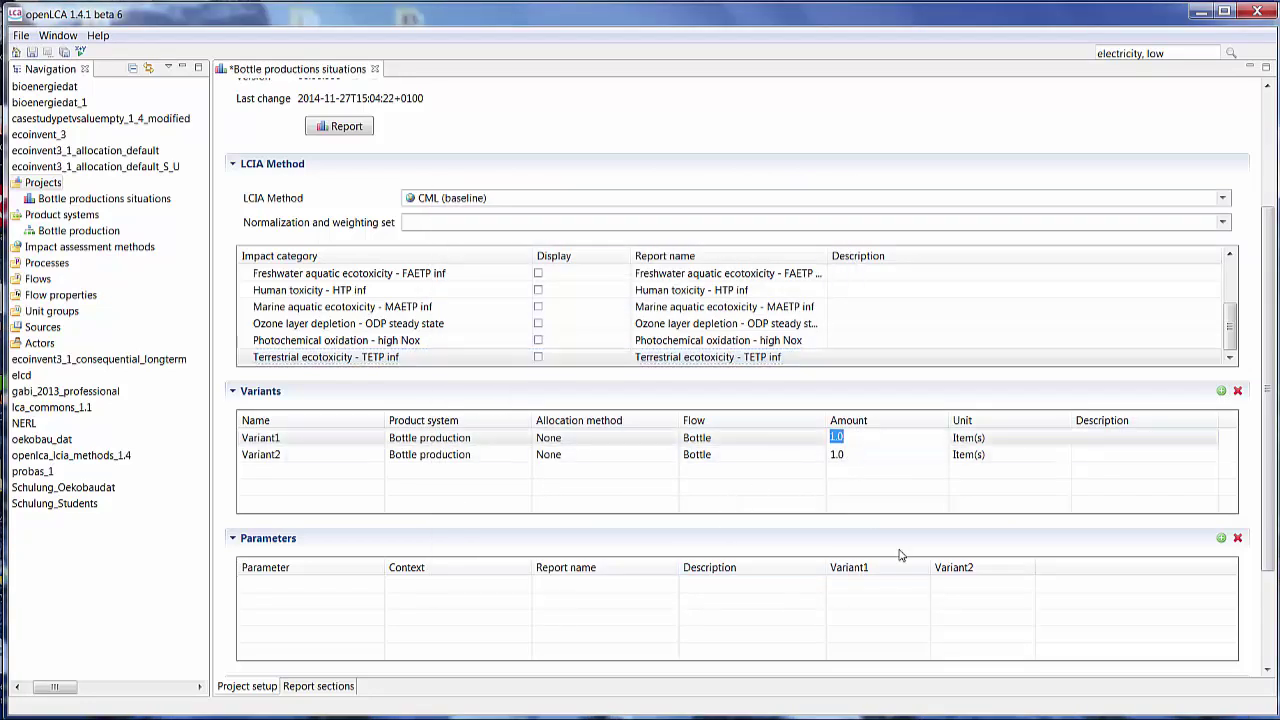
pyautogui.write('1000')
pyautogui.click(846, 456)
pyautogui.write('100')
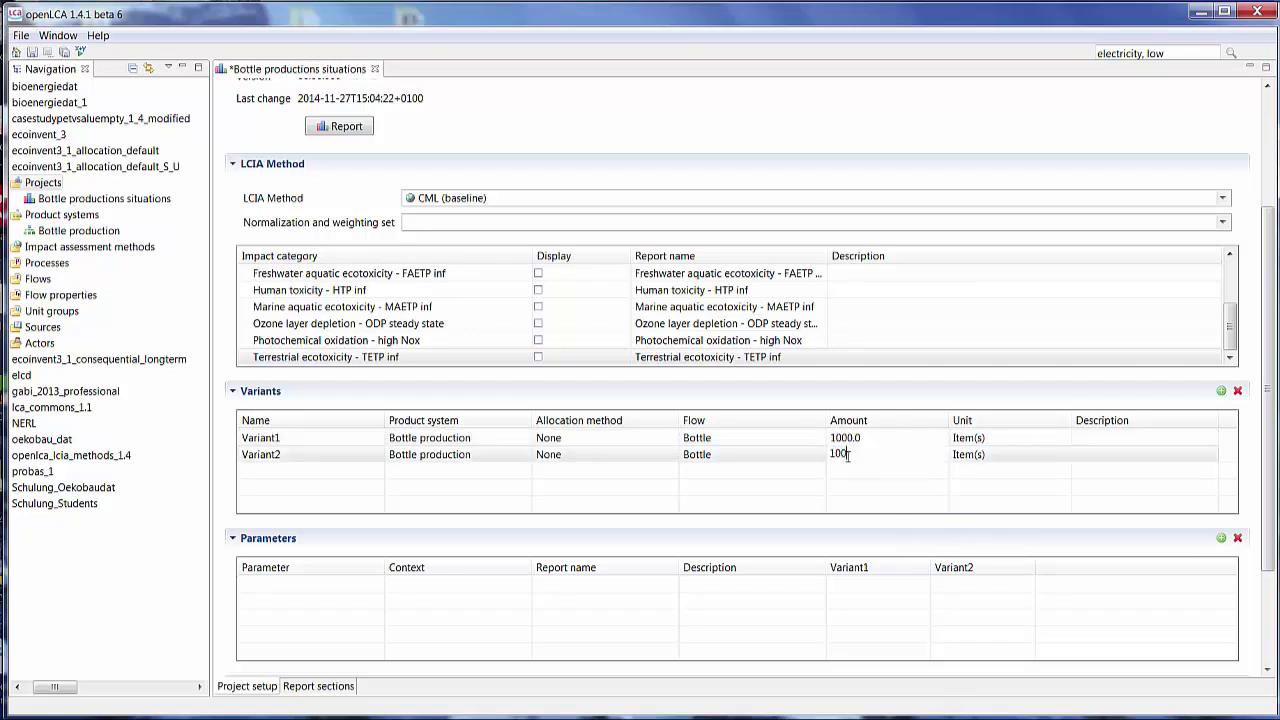
pyautogui.write('00')
pyautogui.click(33, 53)
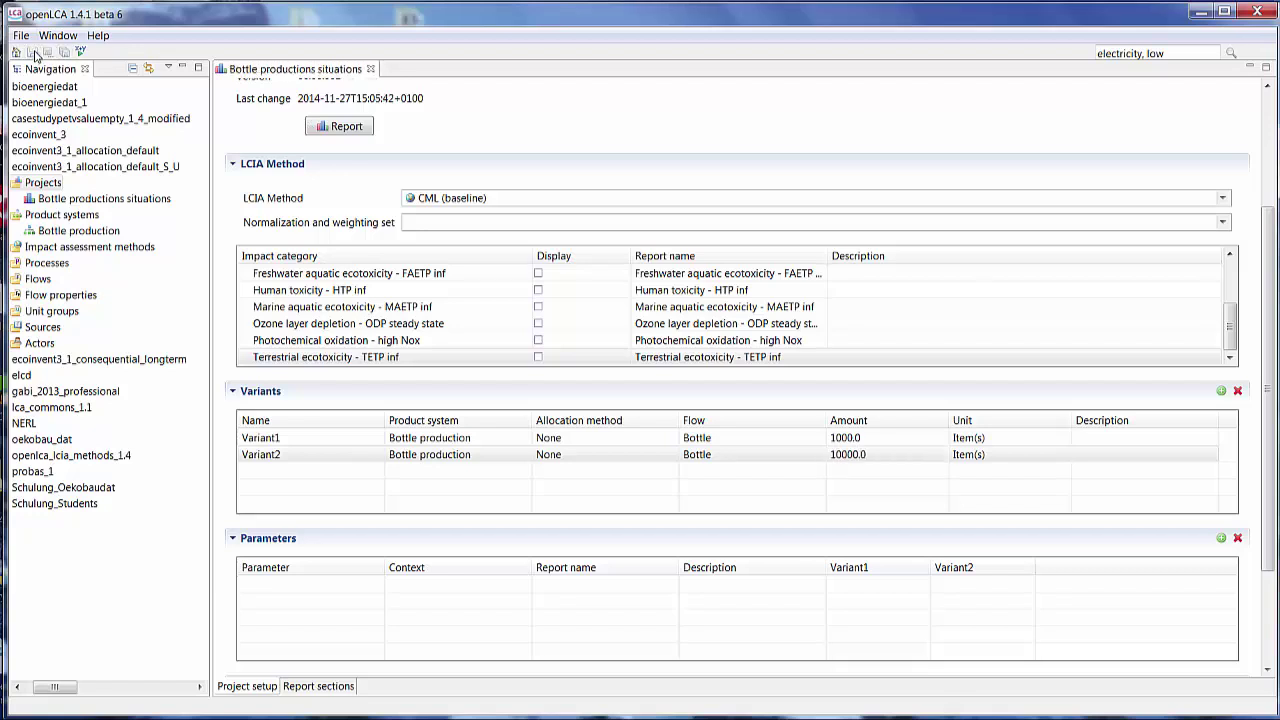
# Generate the project report and review its charts, with Variant1's GWP100 at 10% of Variant2's
pyautogui.click(346, 128)
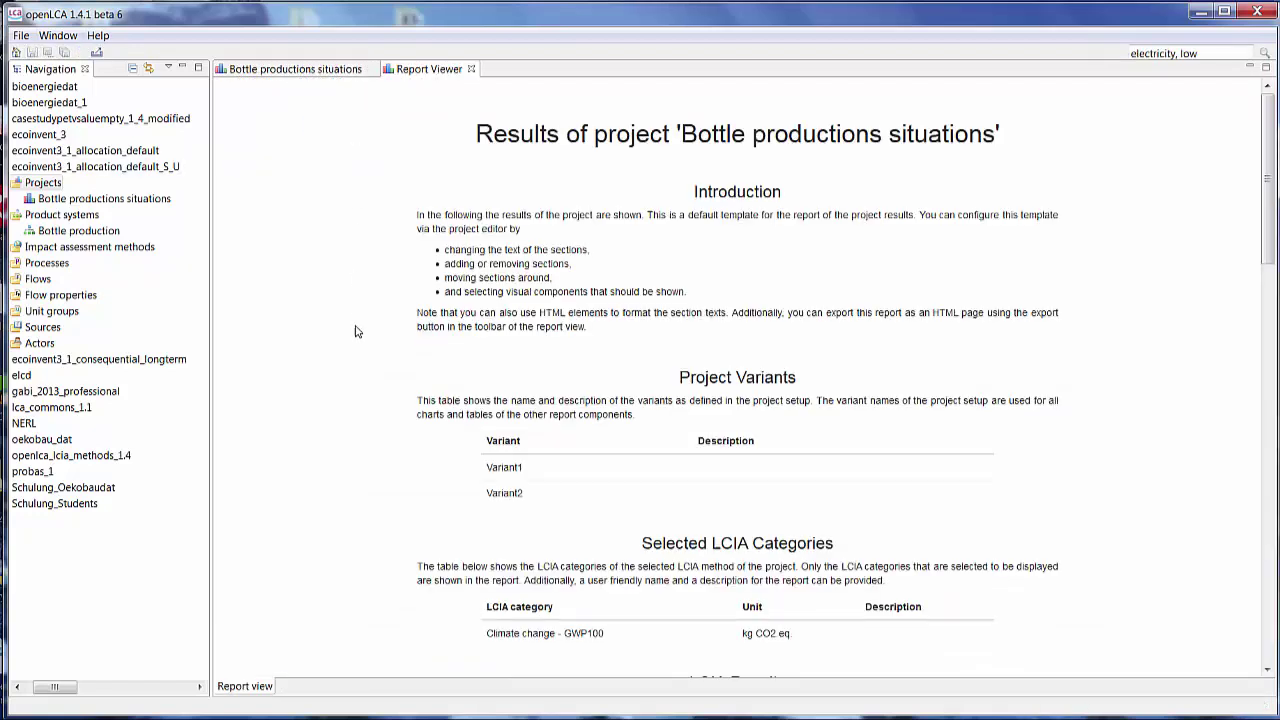
pyautogui.scroll(-10, 355, 331)
pyautogui.scroll(-2, 353, 329)
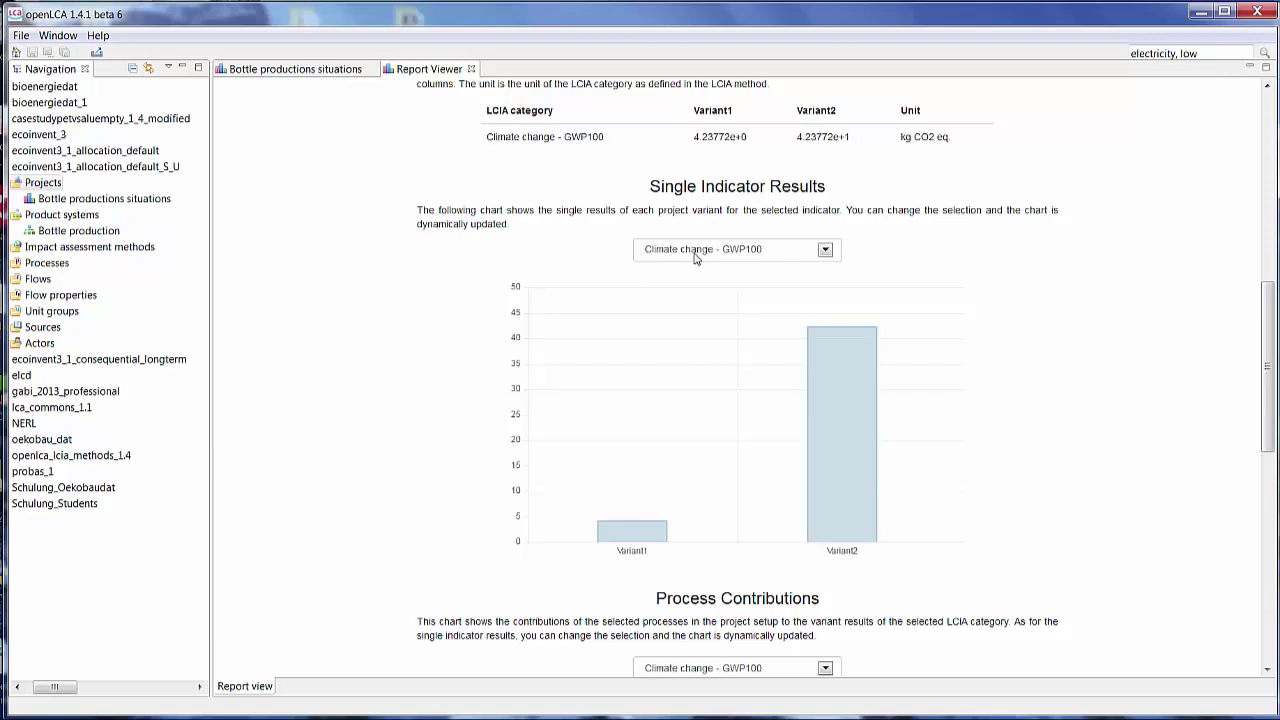
pyautogui.moveTo(845, 530)
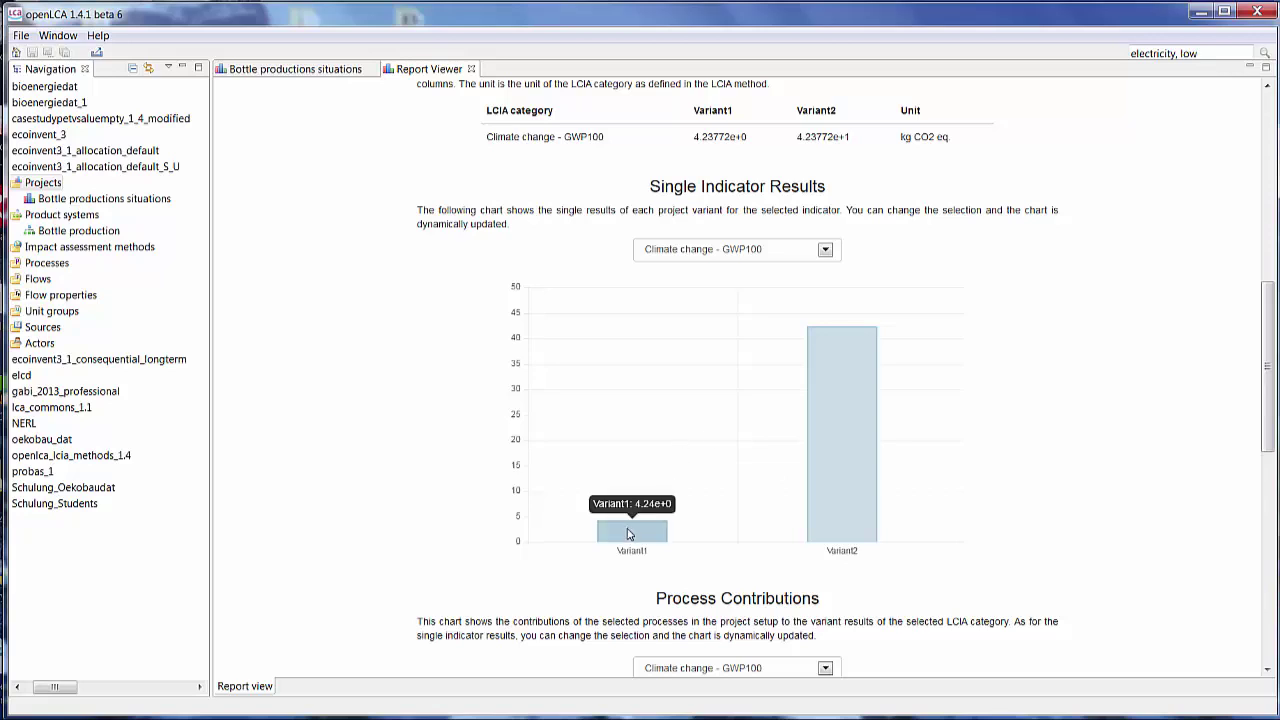
pyautogui.scroll(-7, 1120, 416)
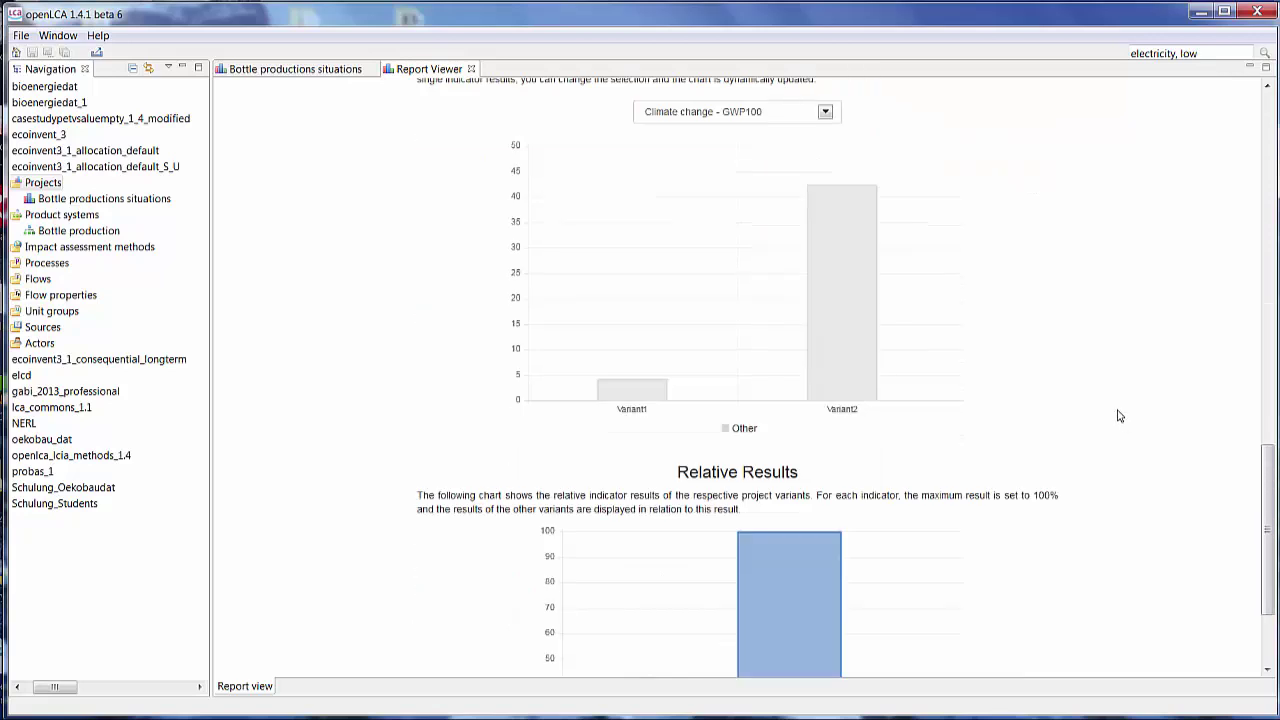
pyautogui.moveTo(798, 562)
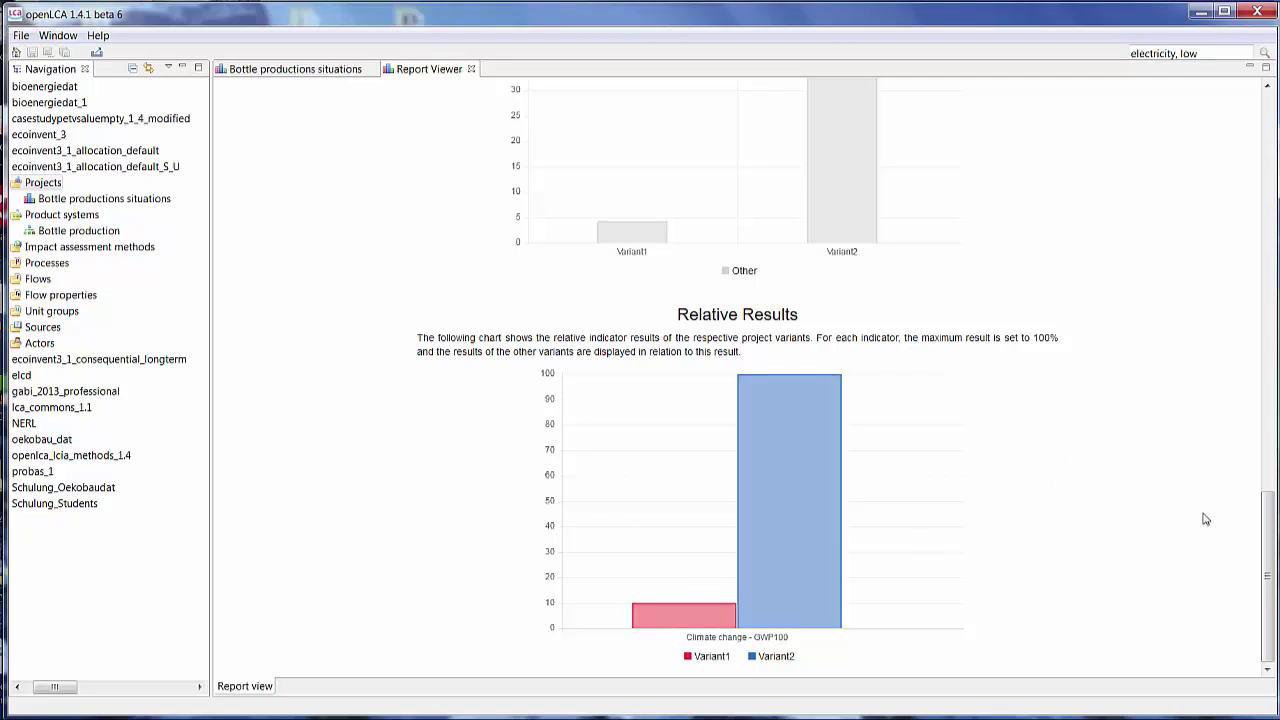
pyautogui.moveTo(1267, 543); pyautogui.dragTo(1267, 131)
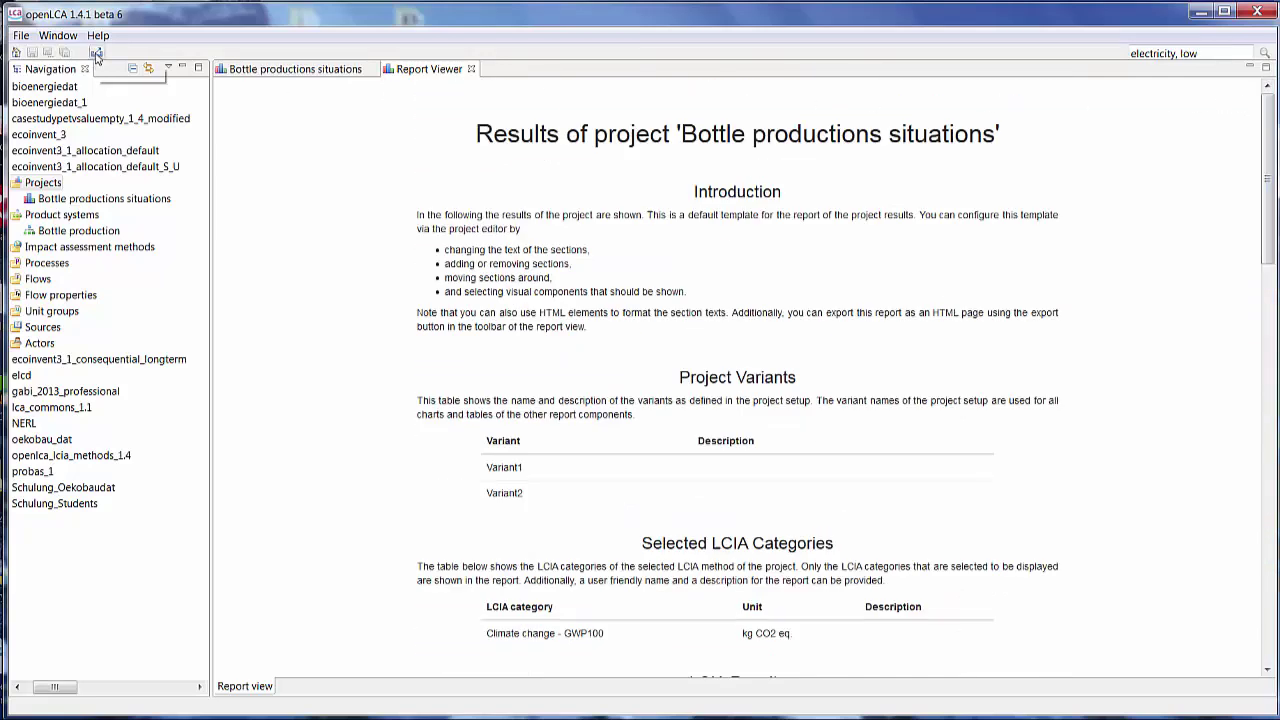
pyautogui.click(295, 69)
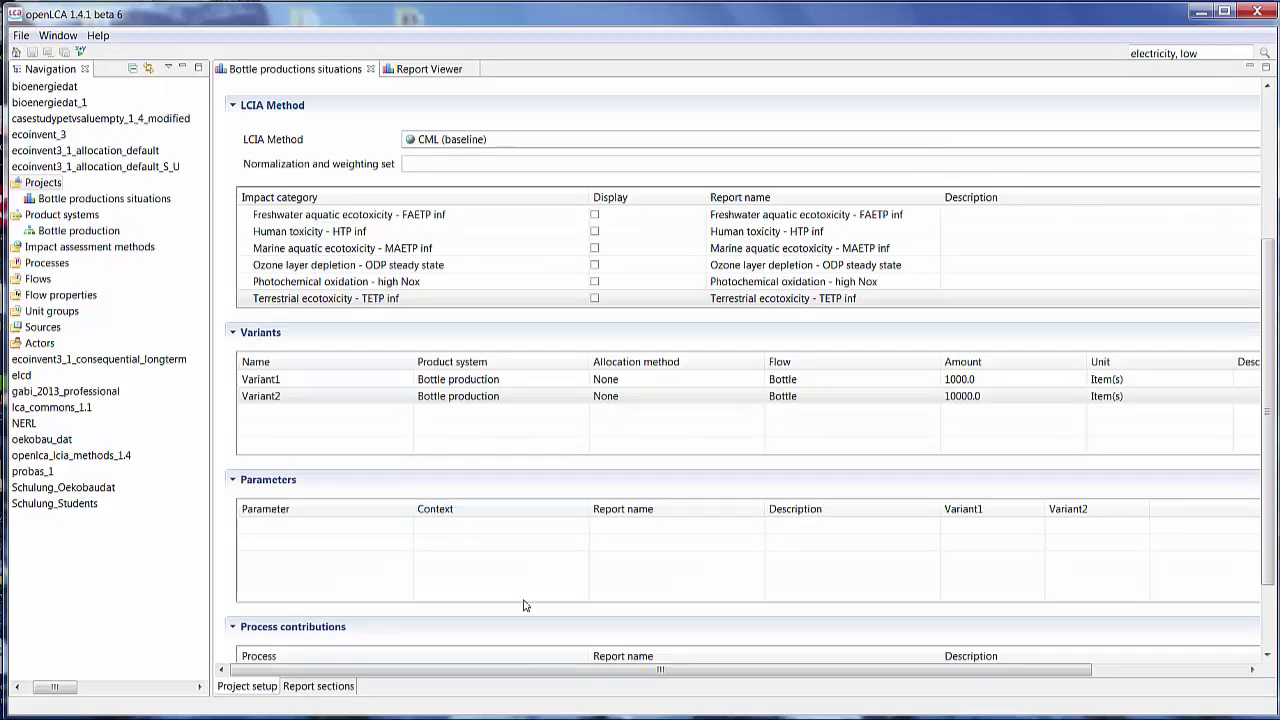
# Add Bottle production's parameters D and M to the project
pyautogui.moveTo(557, 675); pyautogui.dragTo(722, 675)
pyautogui.click(1221, 479)
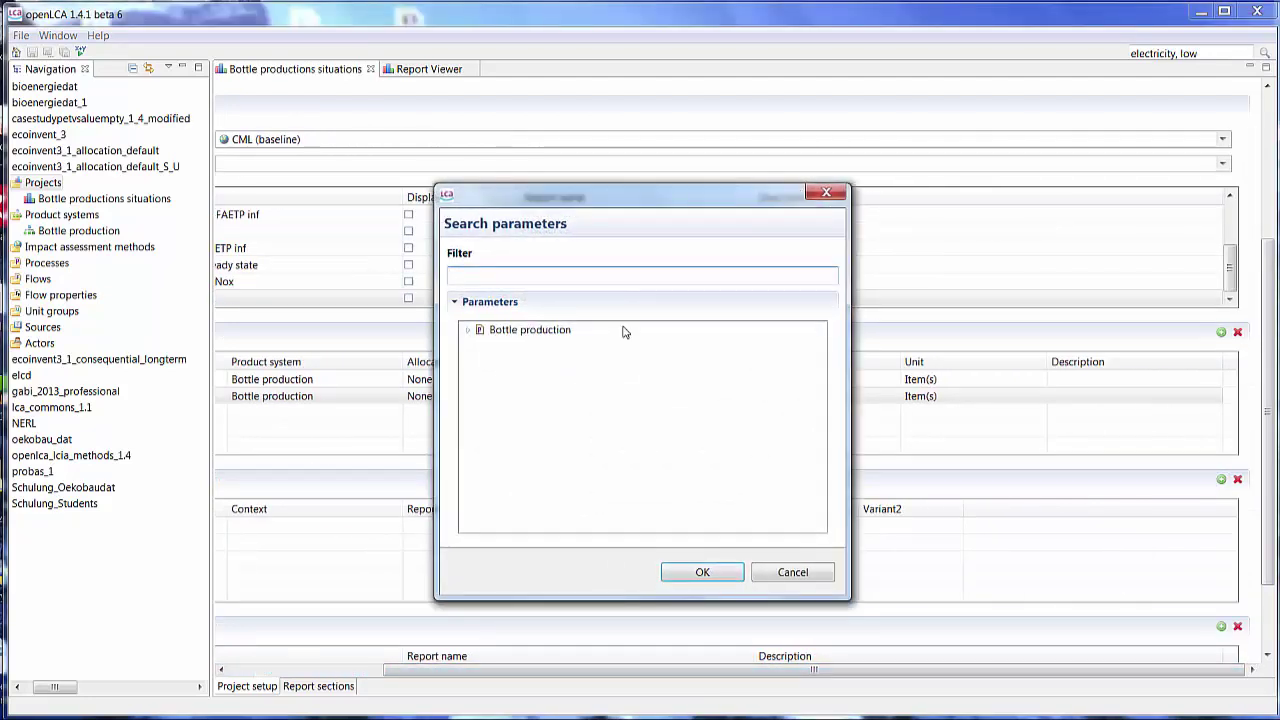
pyautogui.click(468, 330)
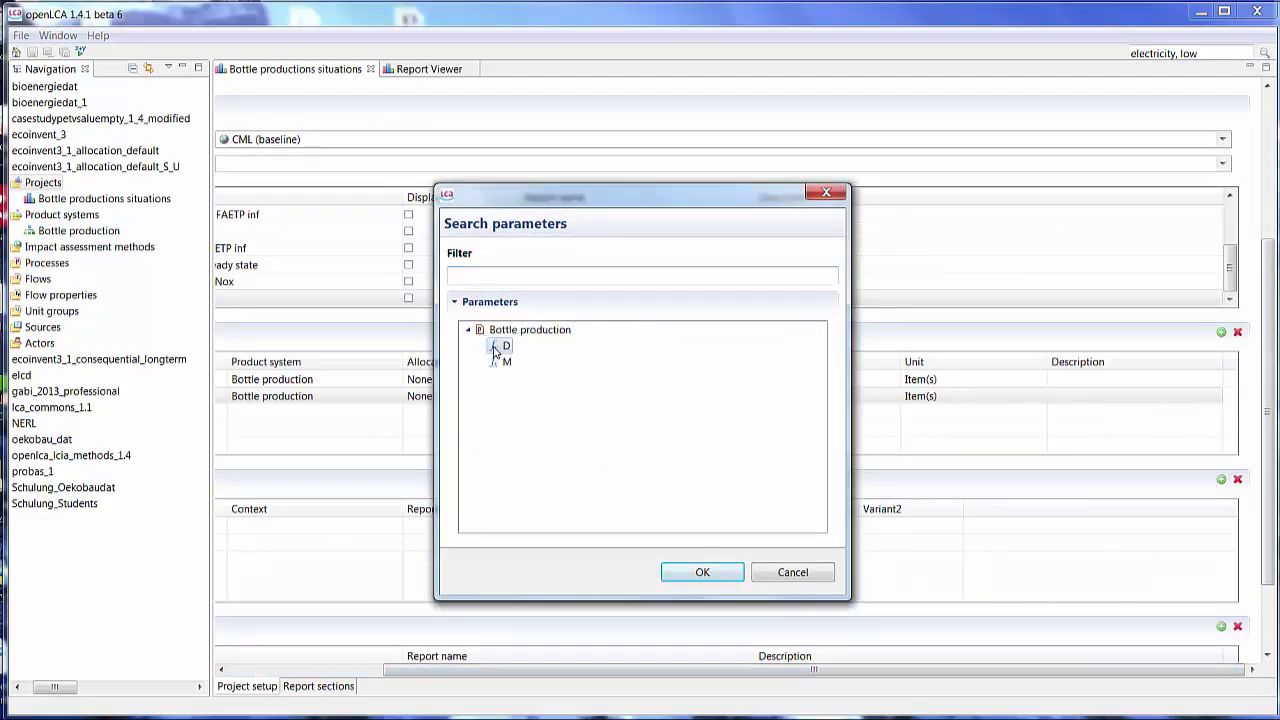
pyautogui.keyDown('ctrl'); pyautogui.click(497, 362); pyautogui.keyUp('ctrl')
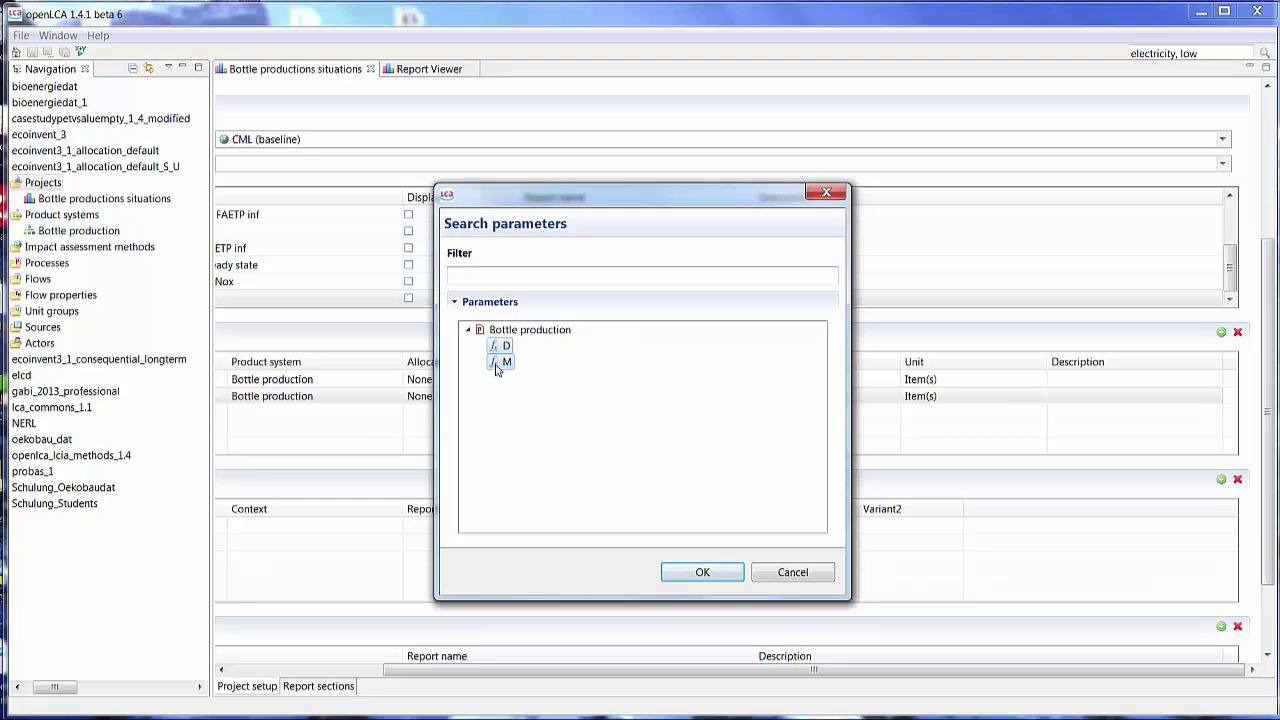
pyautogui.click(703, 572)
pyautogui.moveTo(692, 673); pyautogui.dragTo(528, 673)
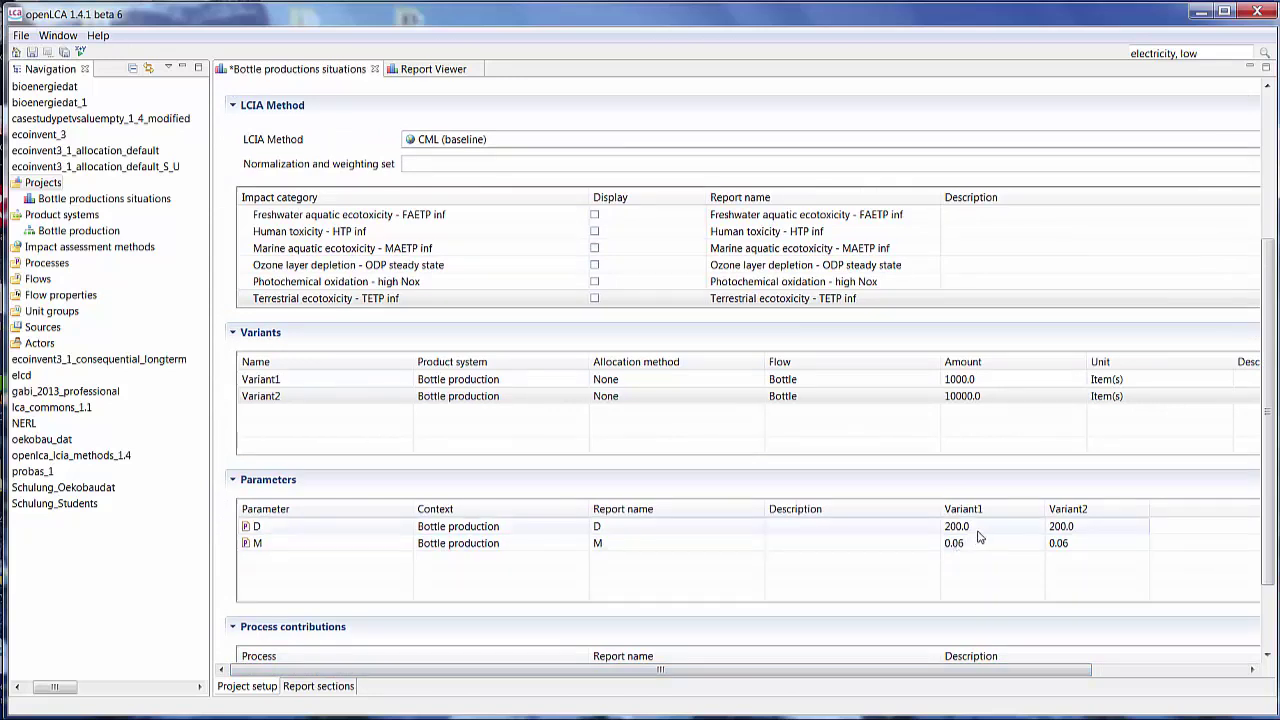
# Set parameter D to 500 for Variant2 and raise Variant1's amount to 10000
pyautogui.click(1068, 526)
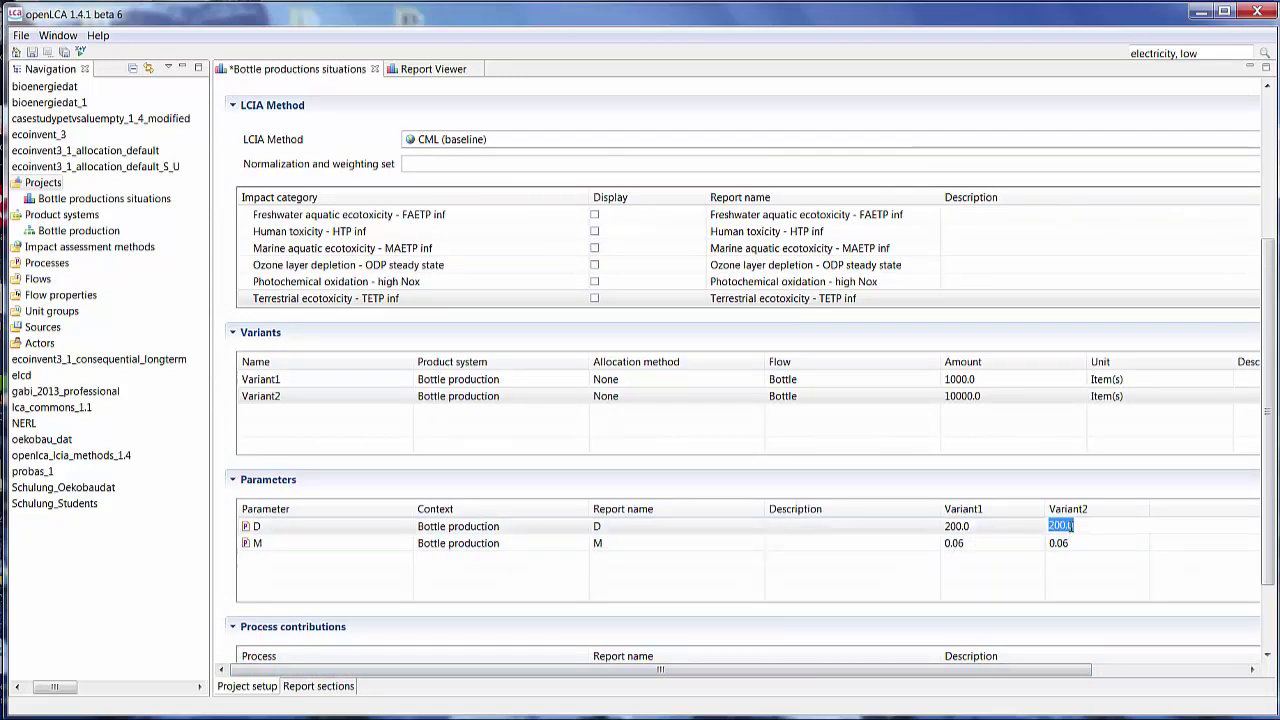
pyautogui.write('500')
pyautogui.click(958, 379)
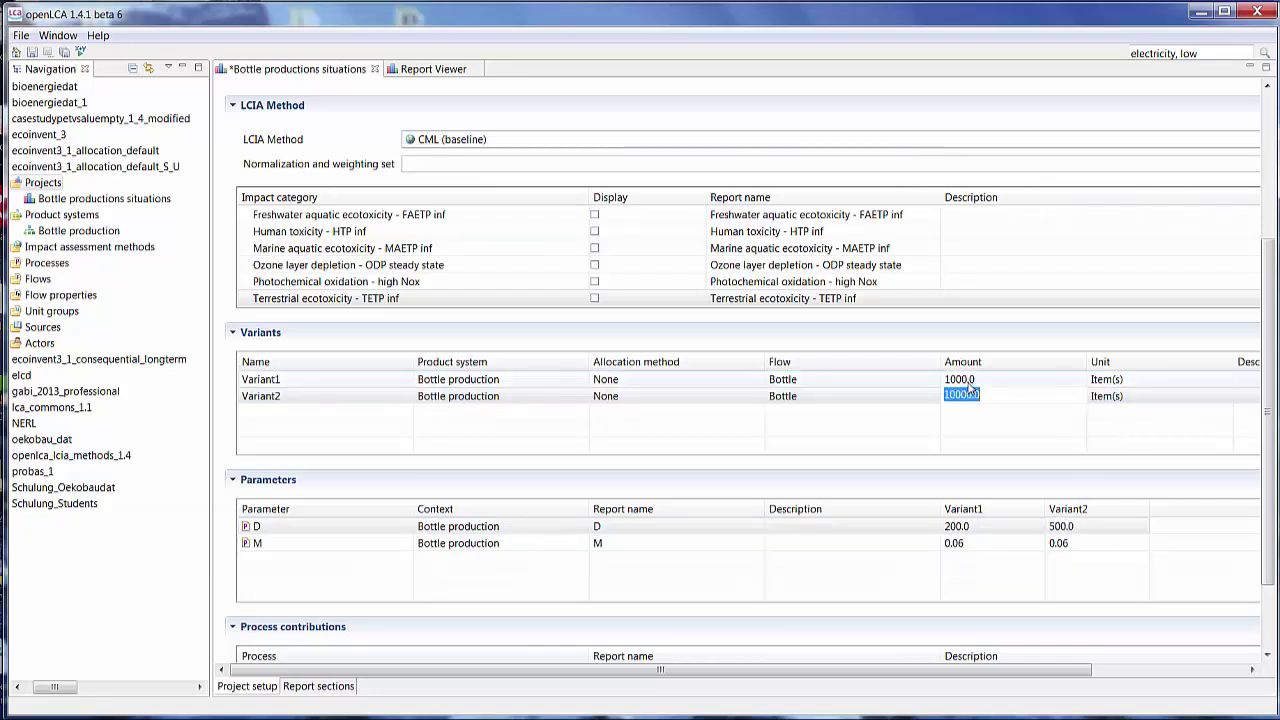
pyautogui.write('1')
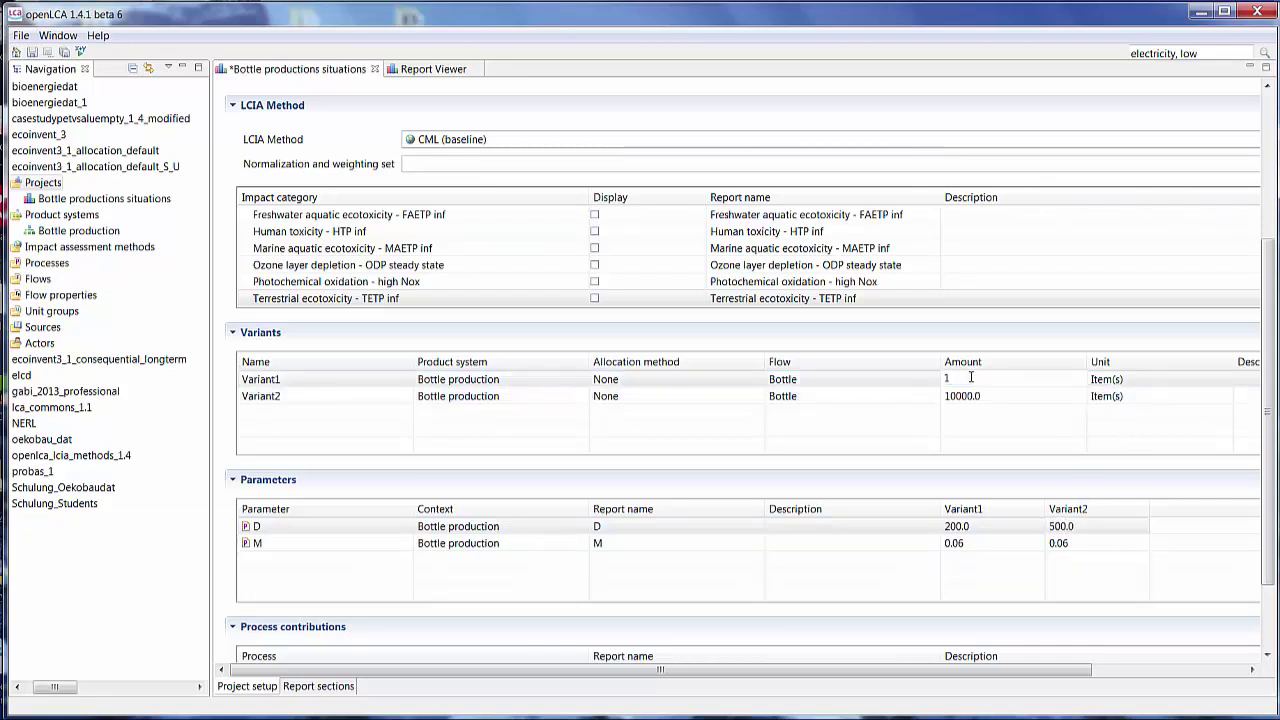
pyautogui.write('0000')
pyautogui.click(978, 531)
pyautogui.scroll(3, 1266, 500)
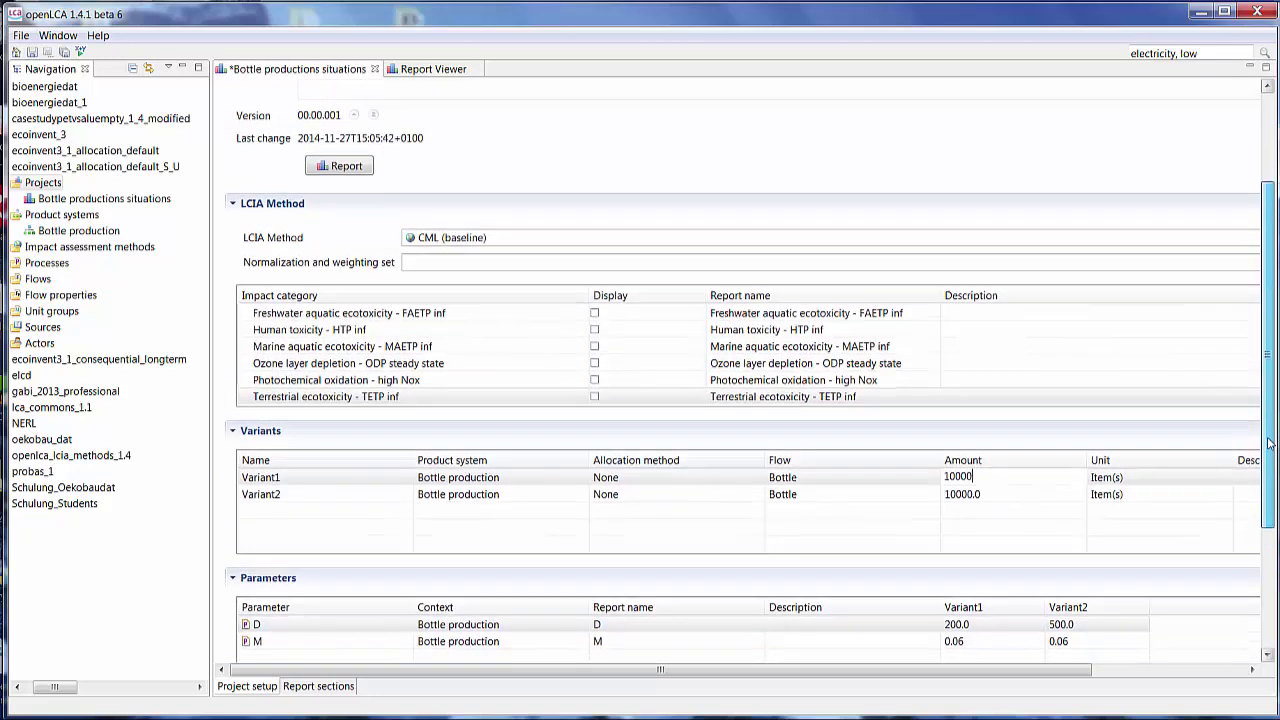
# Save and regenerate the report: GWP100 4.23772e+1 (Variant1) vs 1.05943e+2 kg CO2 eq (Variant2)
pyautogui.click(32, 52)
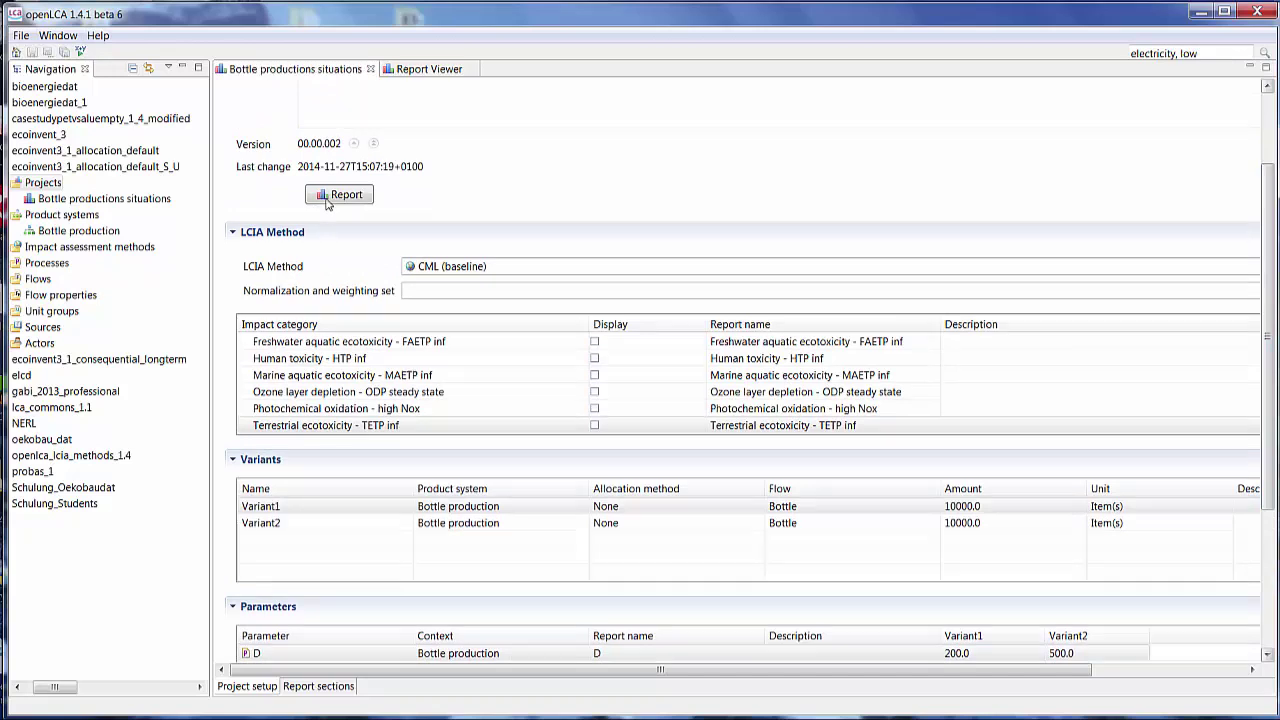
pyautogui.click(326, 200)
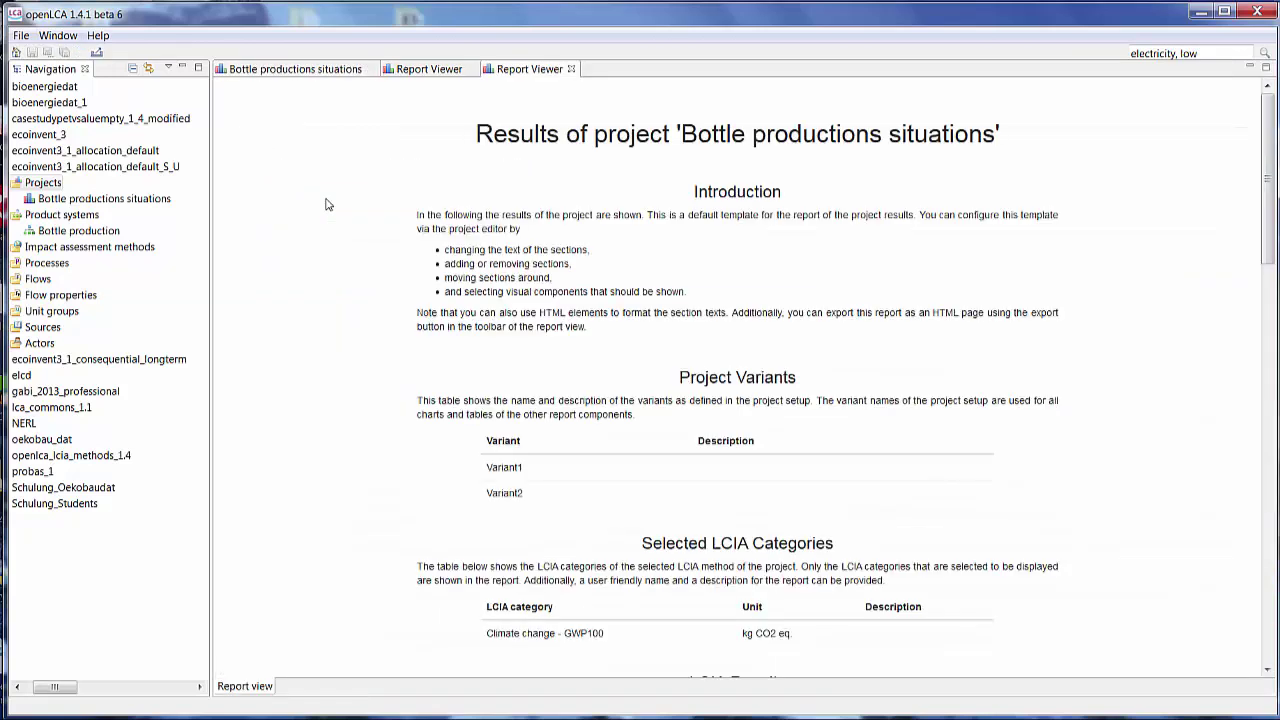
pyautogui.scroll(-5, 324, 358)
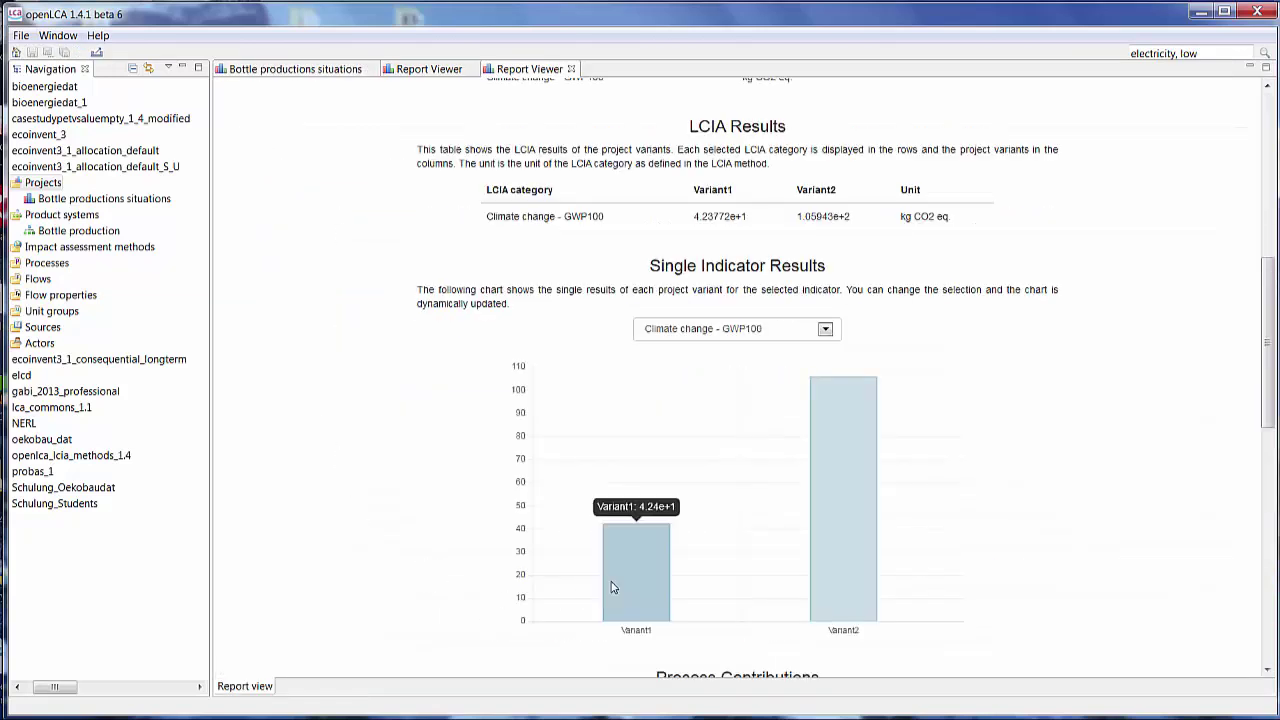
pyautogui.moveTo(855, 516)
pyautogui.scroll(-3, 1058, 503)
pyautogui.scroll(3, 429, 271)
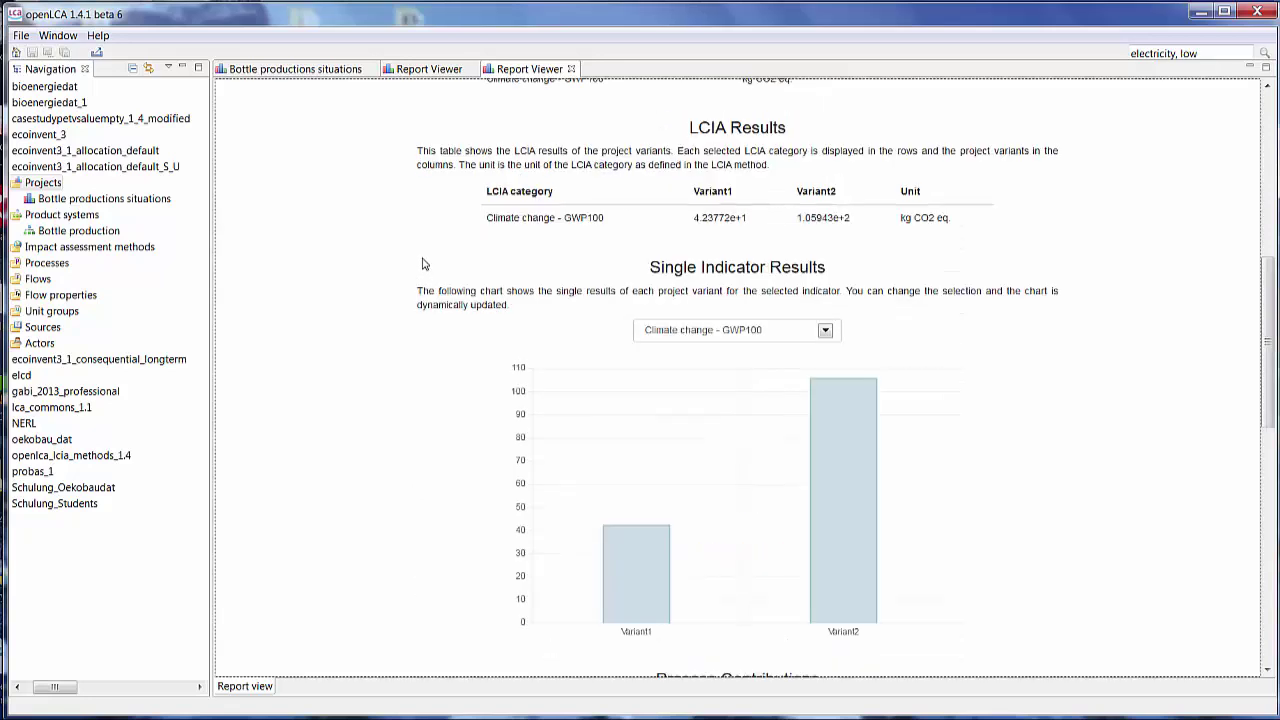
# Return to the 'Bottle productions situations' project setup showing both variants and the D and M parameters
pyautogui.click(295, 70)
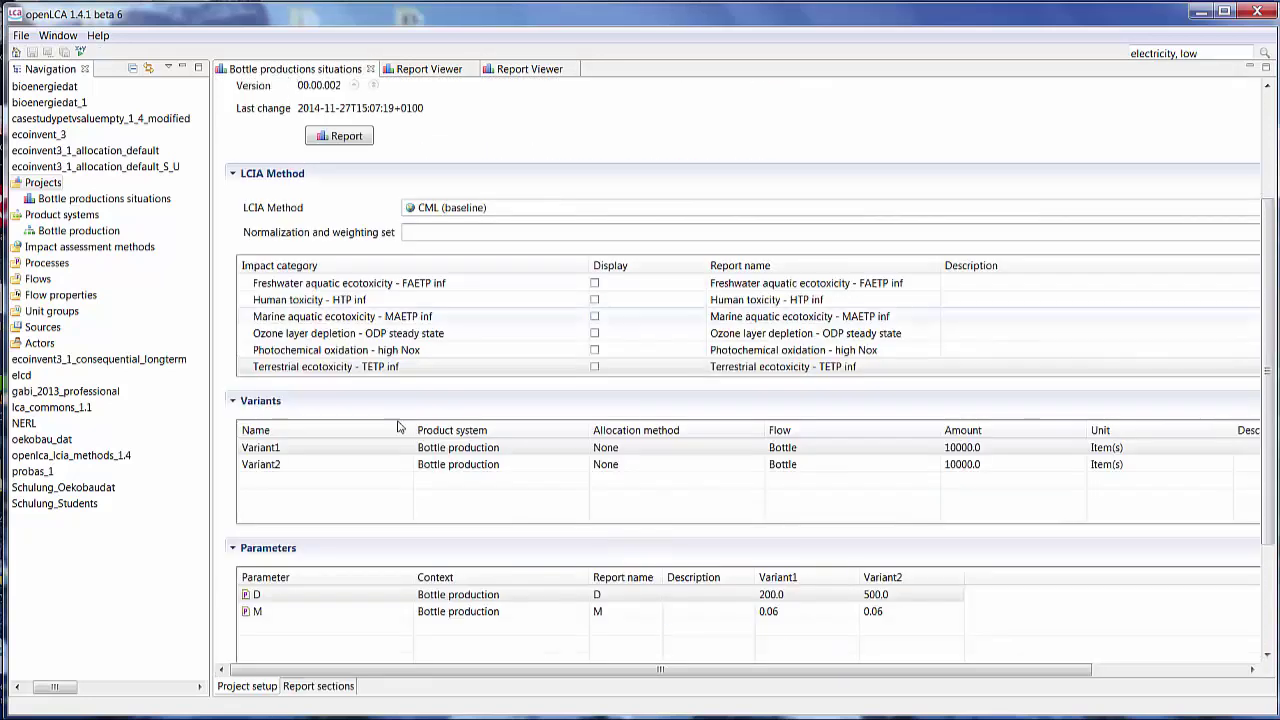